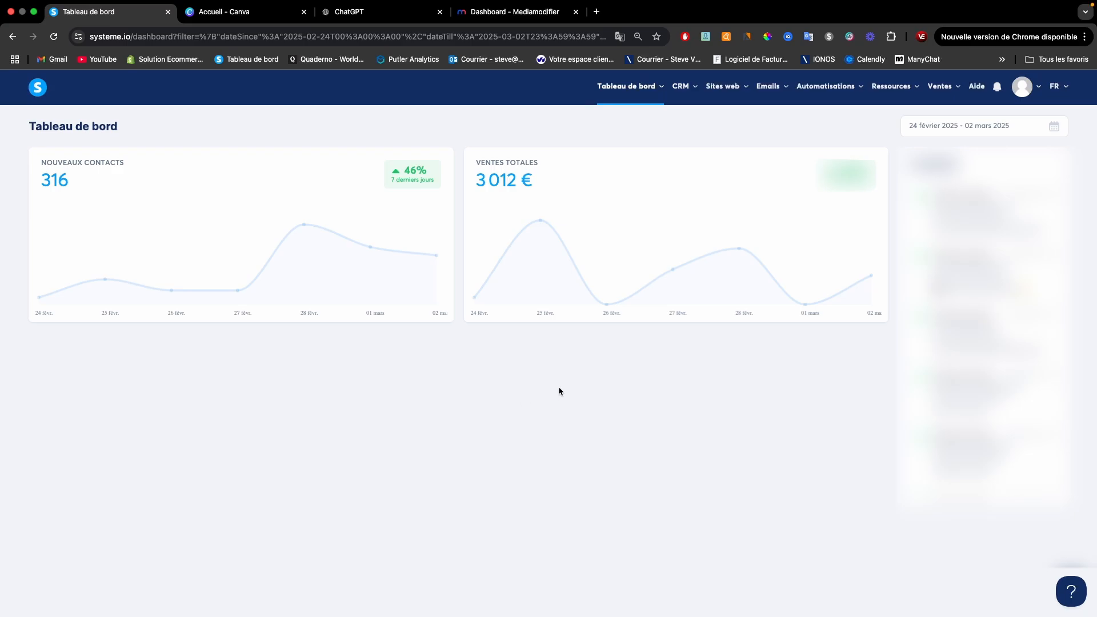
# - Switch to Canva and create a new 512 × 800 px design by searching the design types for "couverture e-book"
pyautogui.hotkey('ctrl', 'Tab')
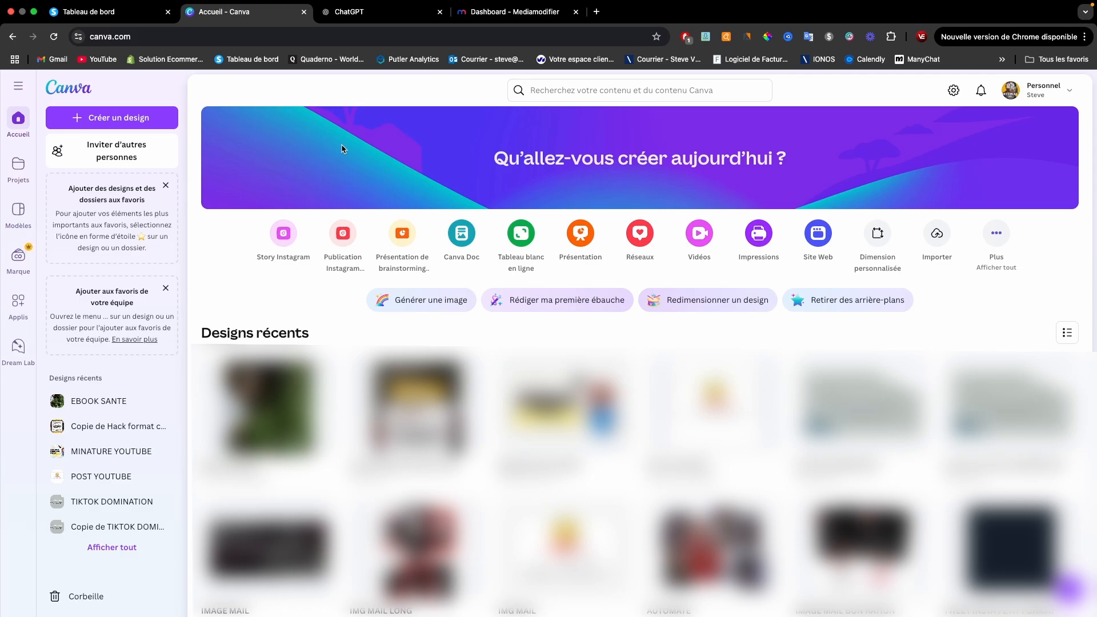
pyautogui.scroll(1, 344, 150)
pyautogui.click(996, 239)
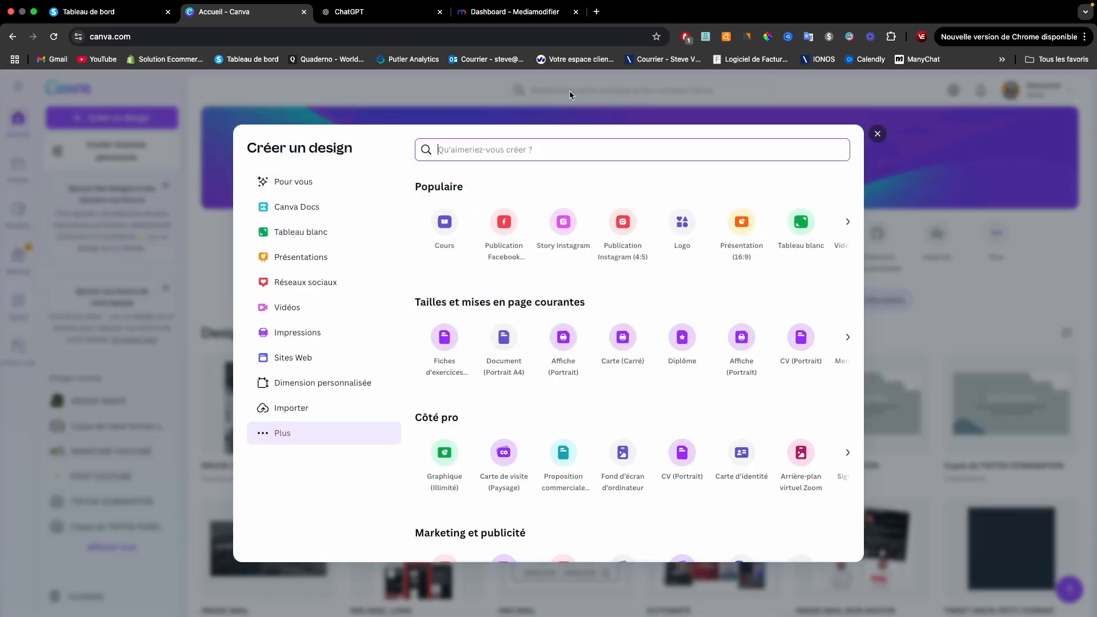
pyautogui.write('couverture')
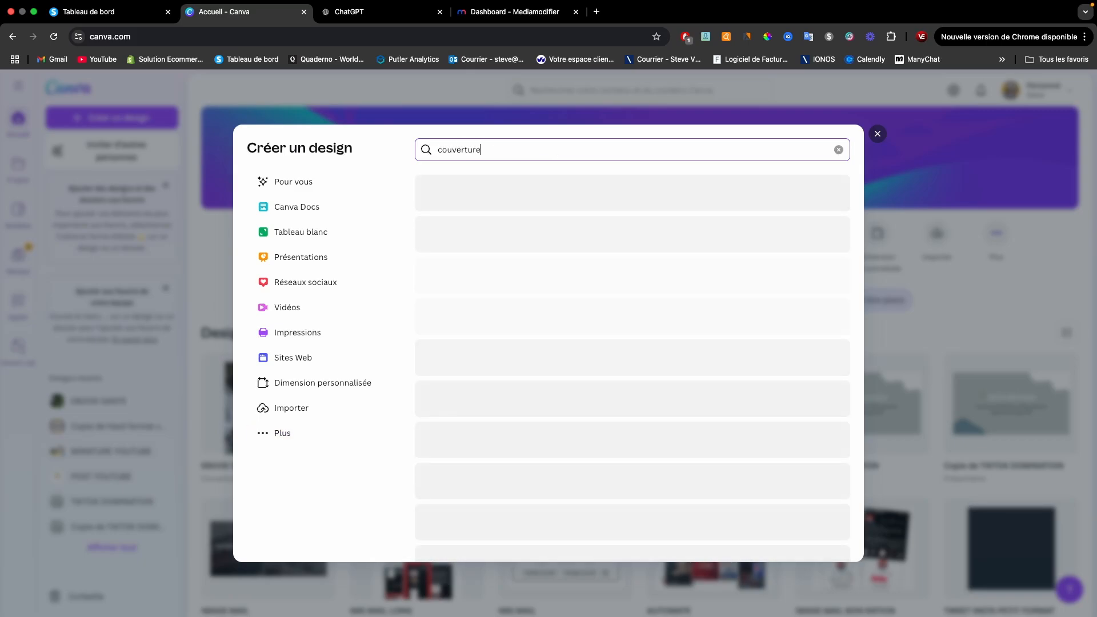
pyautogui.write(' e-book')
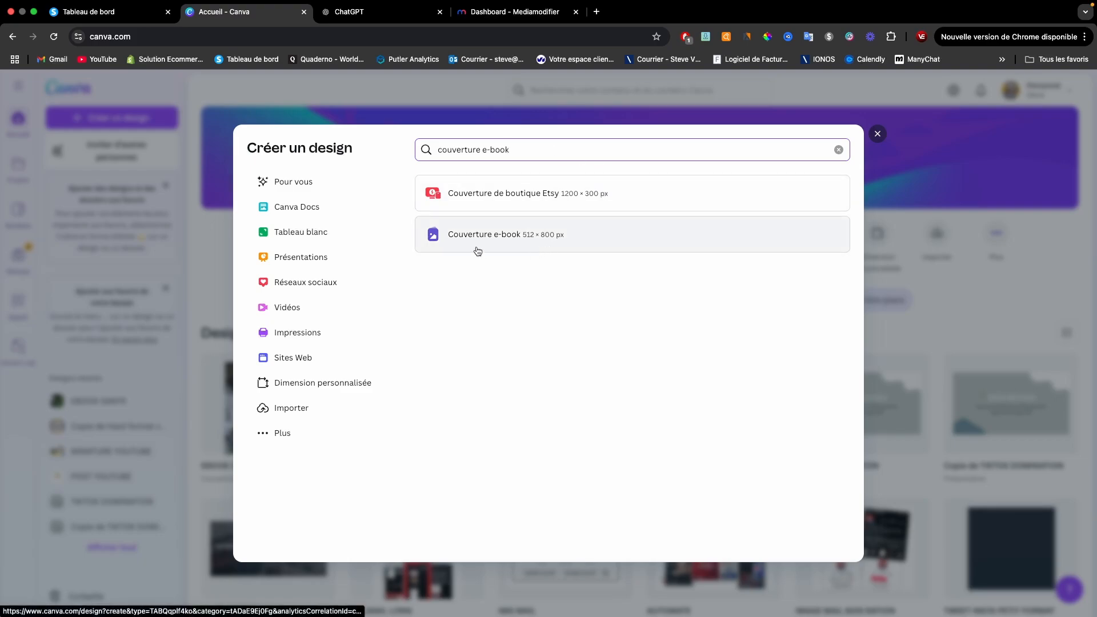
pyautogui.click(552, 240)
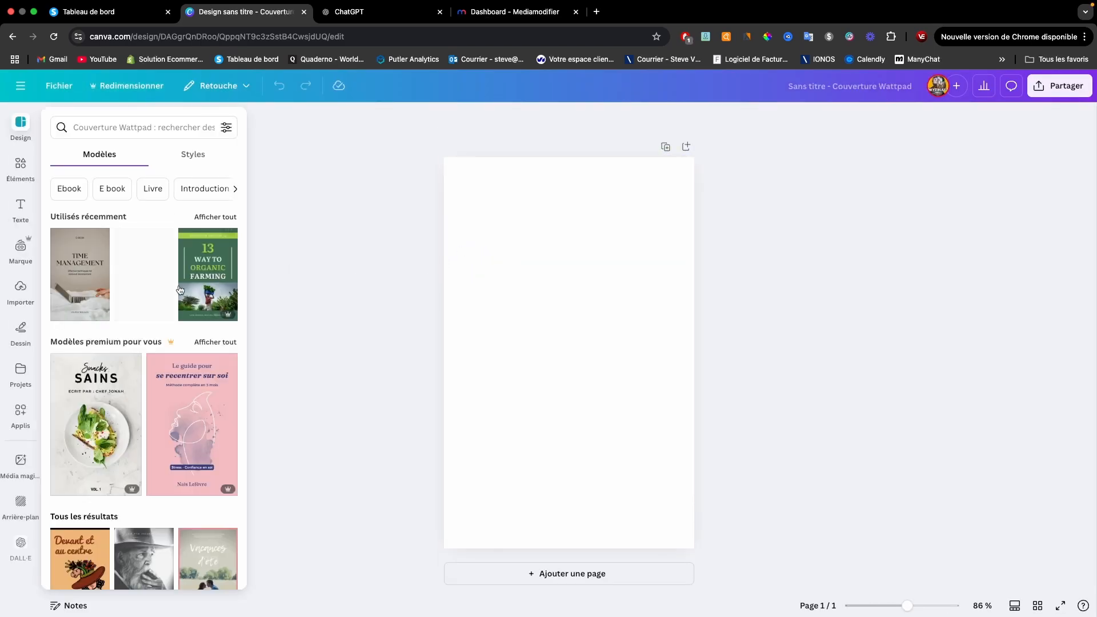
# - Browse the e-book cover templates, preview Money Hacks, and apply its related Olive Green and White Simple Smart Money eBook Cover template
pyautogui.scroll(-10, 168, 394)
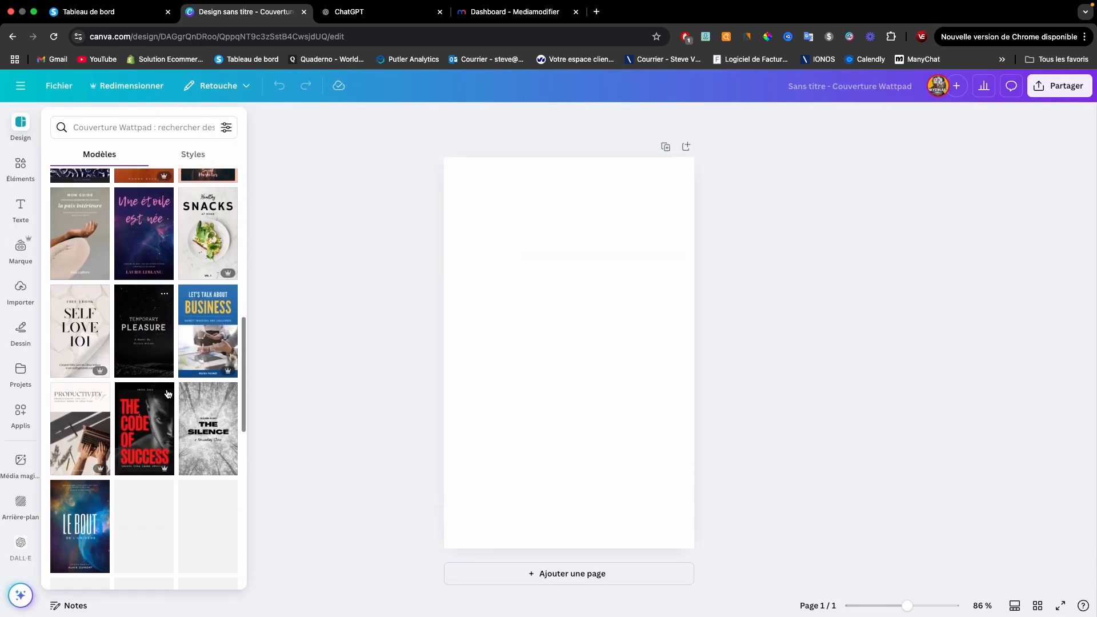
pyautogui.scroll(-5, 167, 394)
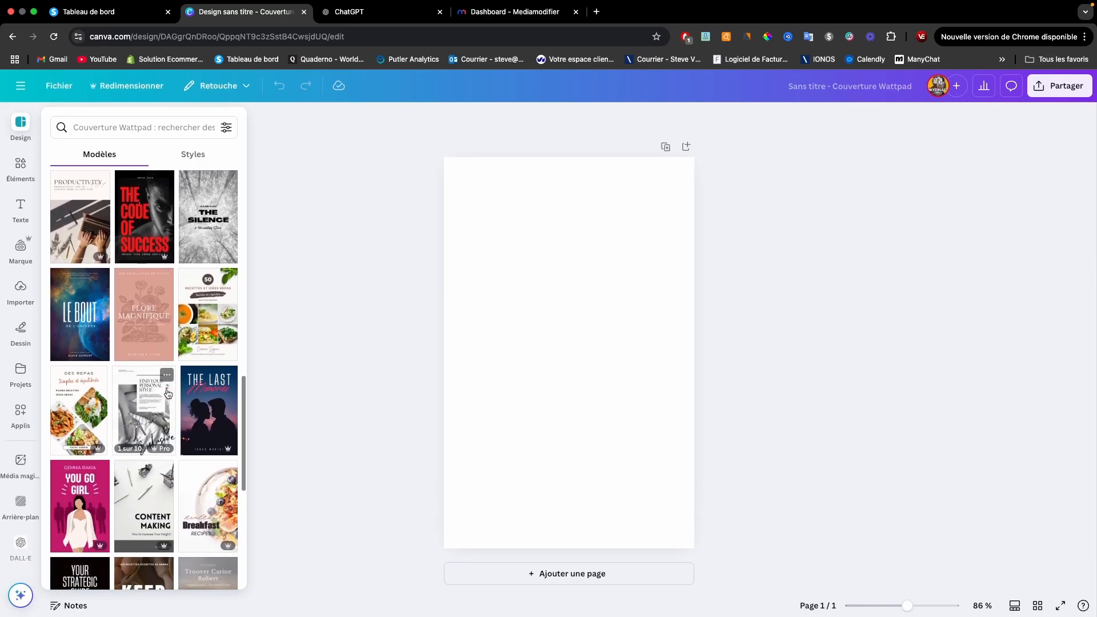
pyautogui.scroll(-5, 168, 394)
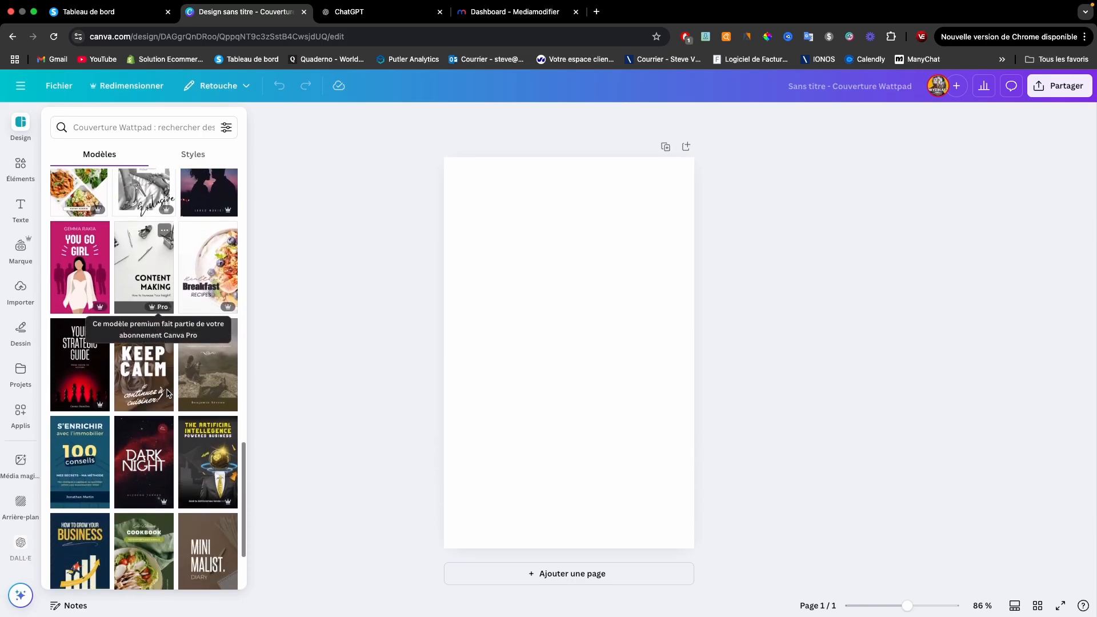
pyautogui.scroll(-3, 168, 393)
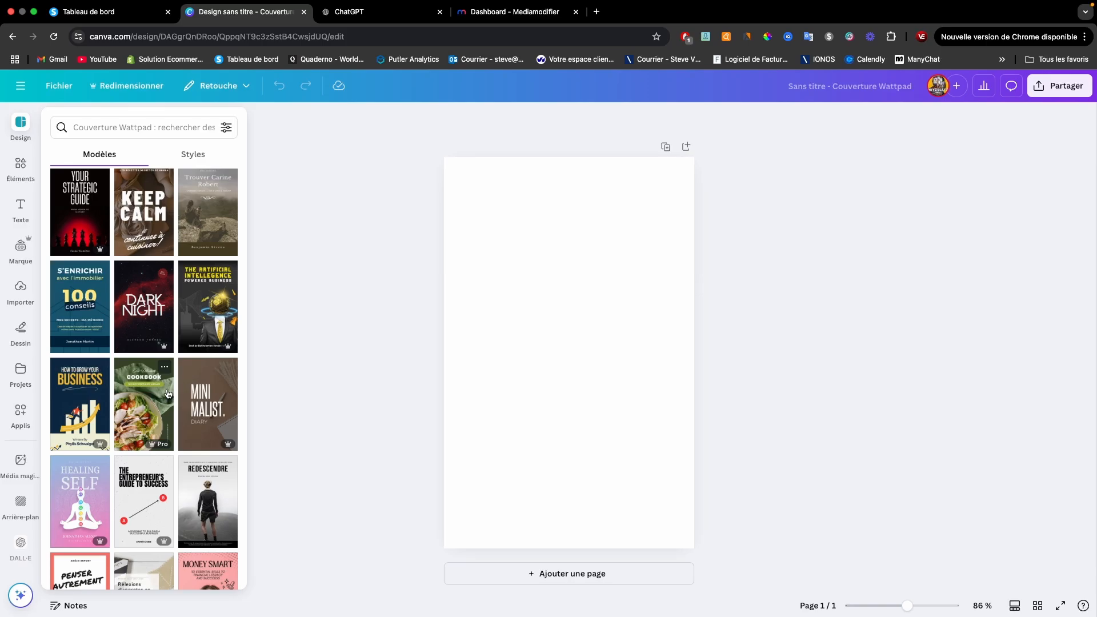
pyautogui.scroll(-5, 168, 393)
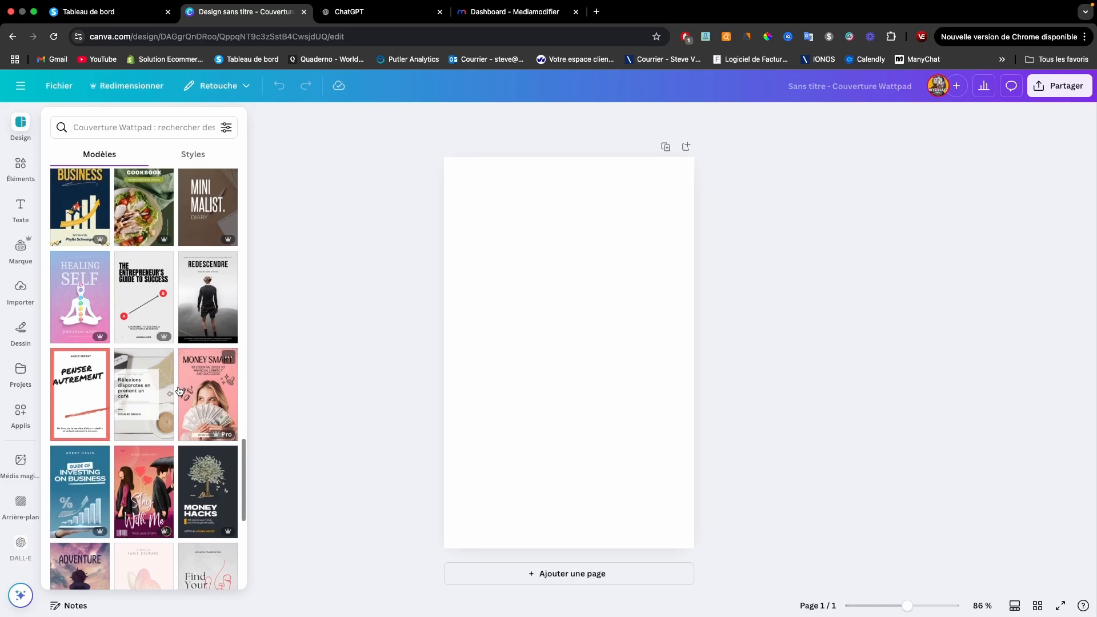
pyautogui.scroll(-8, 147, 390)
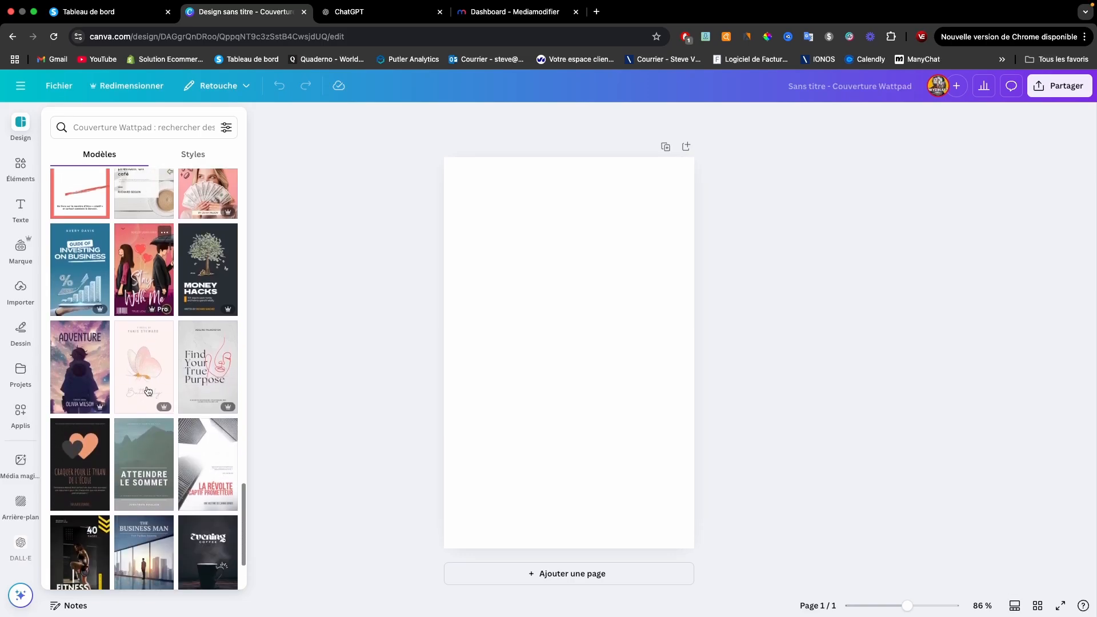
pyautogui.scroll(5, 147, 390)
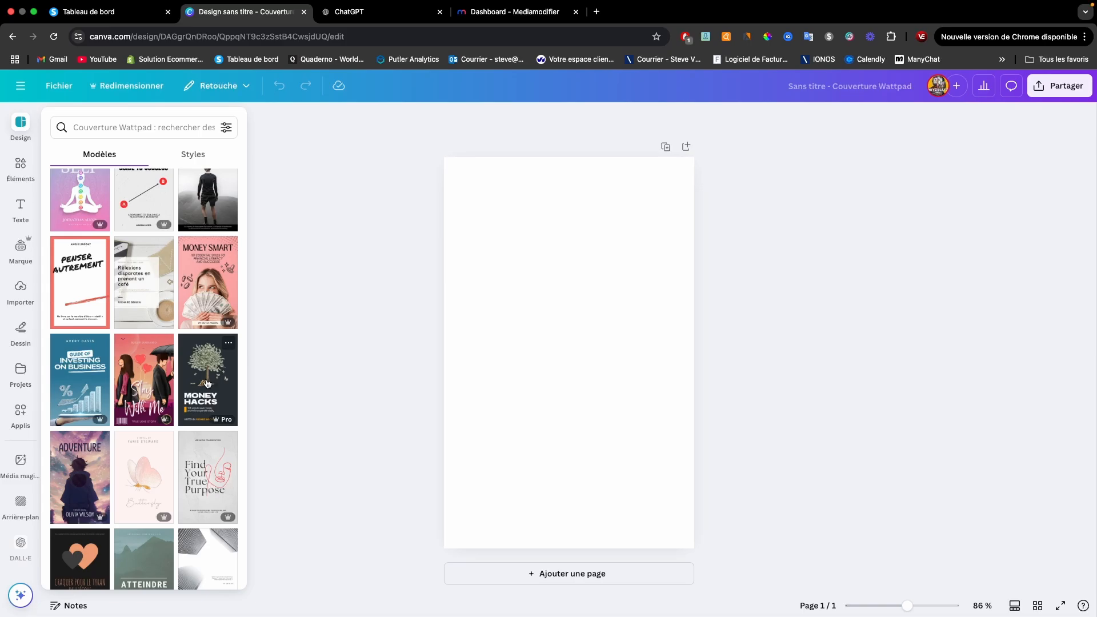
pyautogui.click(211, 387)
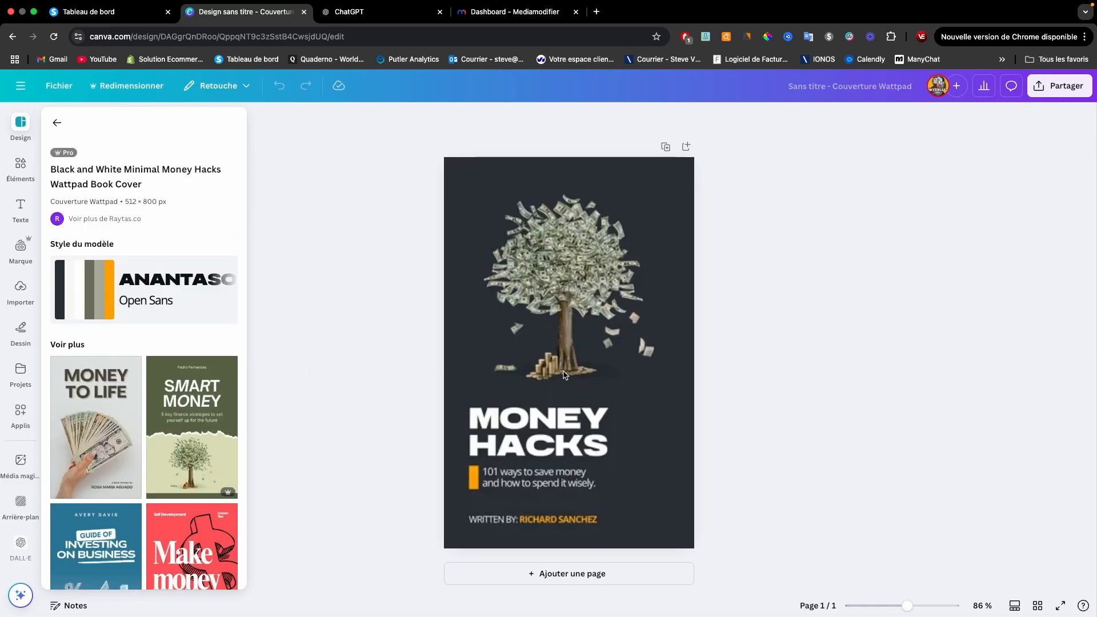
pyautogui.scroll(-2, 197, 374)
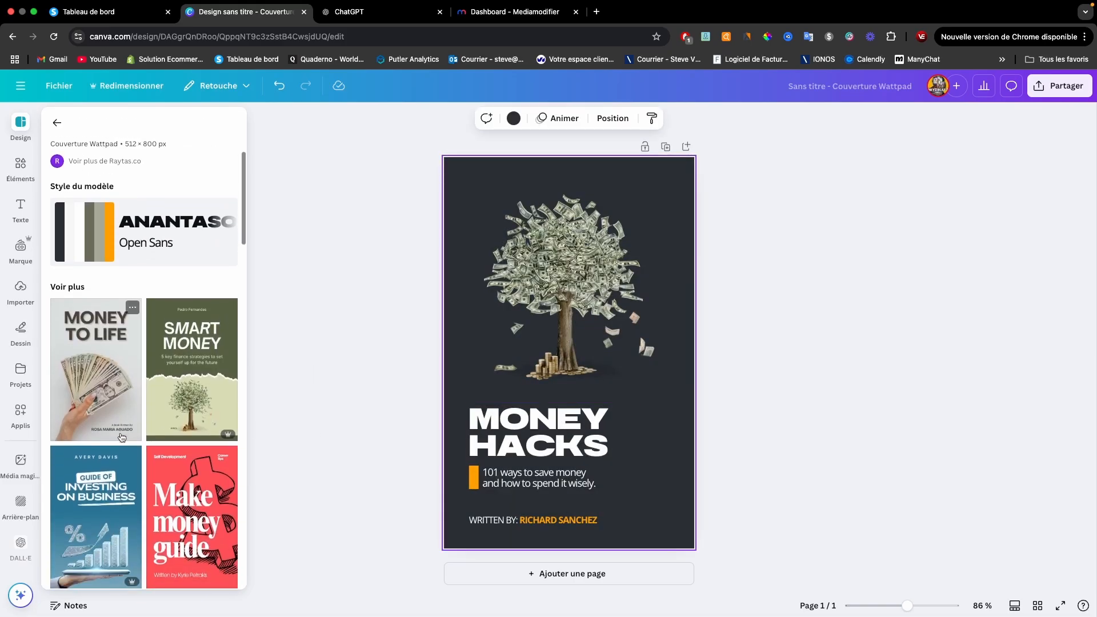
pyautogui.click(196, 375)
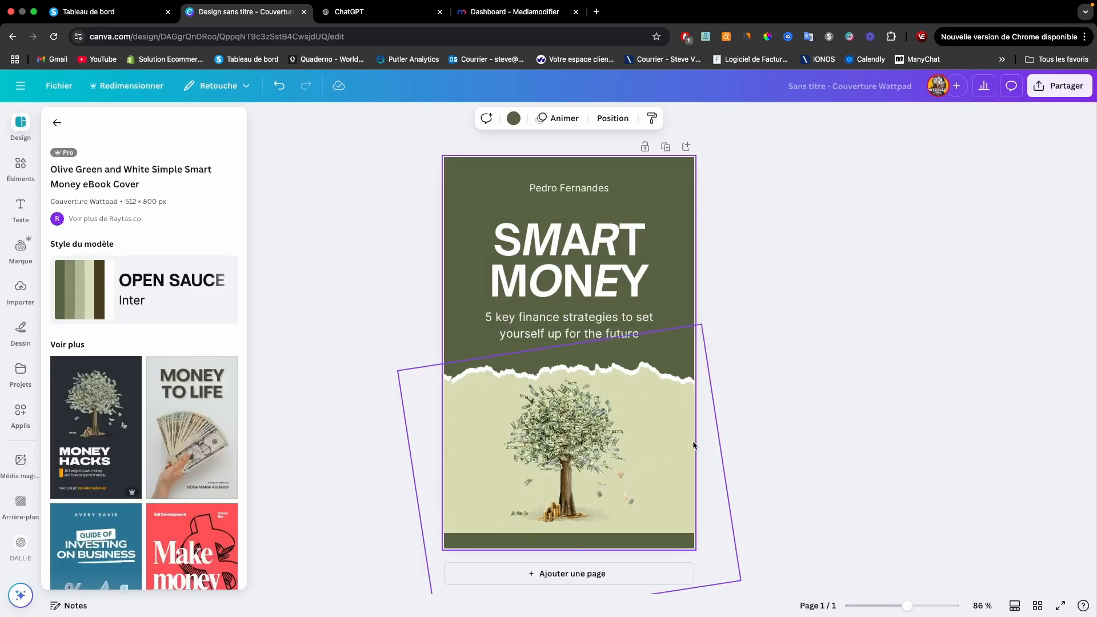
# - Add a second page and paste a copy of the cover's SMART MONEY title near the top of it
pyautogui.click(686, 147)
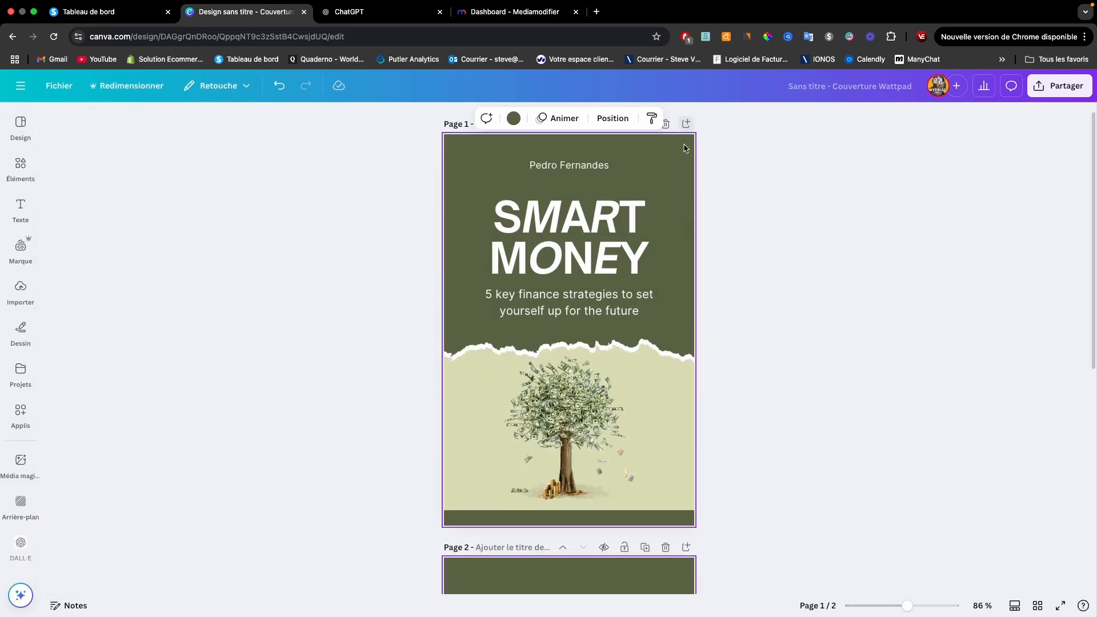
pyautogui.scroll(6, 566, 244)
pyautogui.click(569, 250)
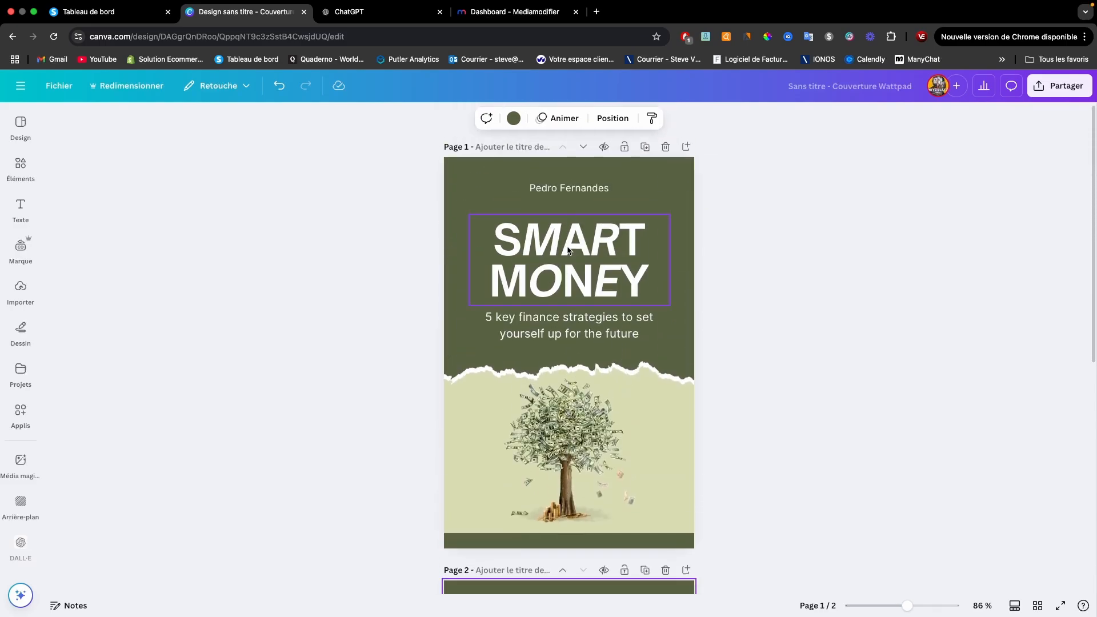
pyautogui.scroll(-6, 569, 250)
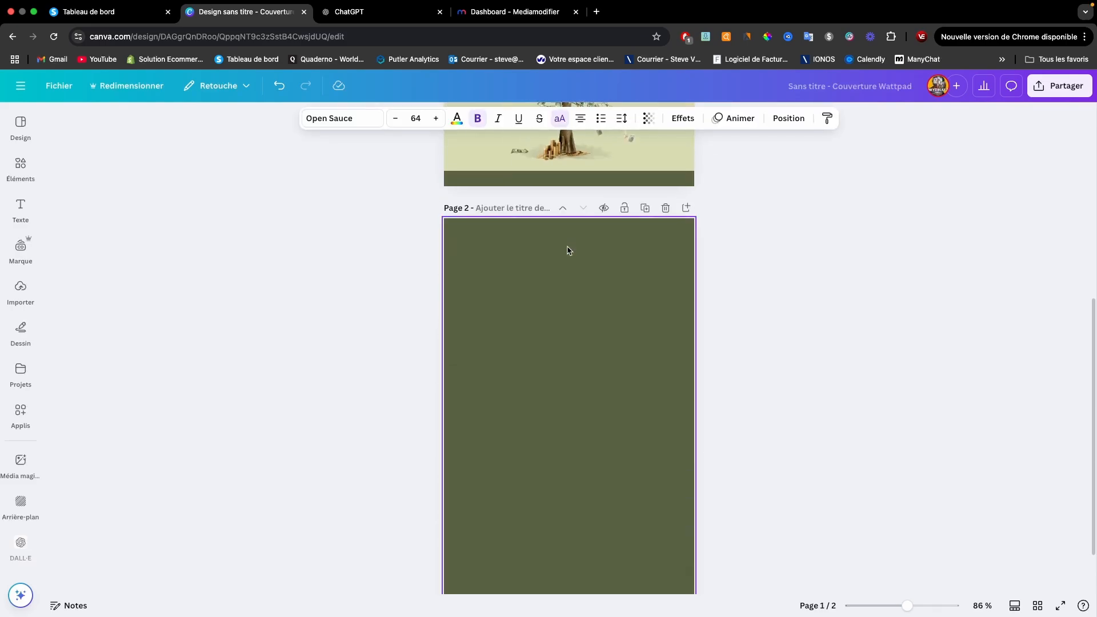
pyautogui.click(581, 248)
pyautogui.hotkey('ctrl', 'v')
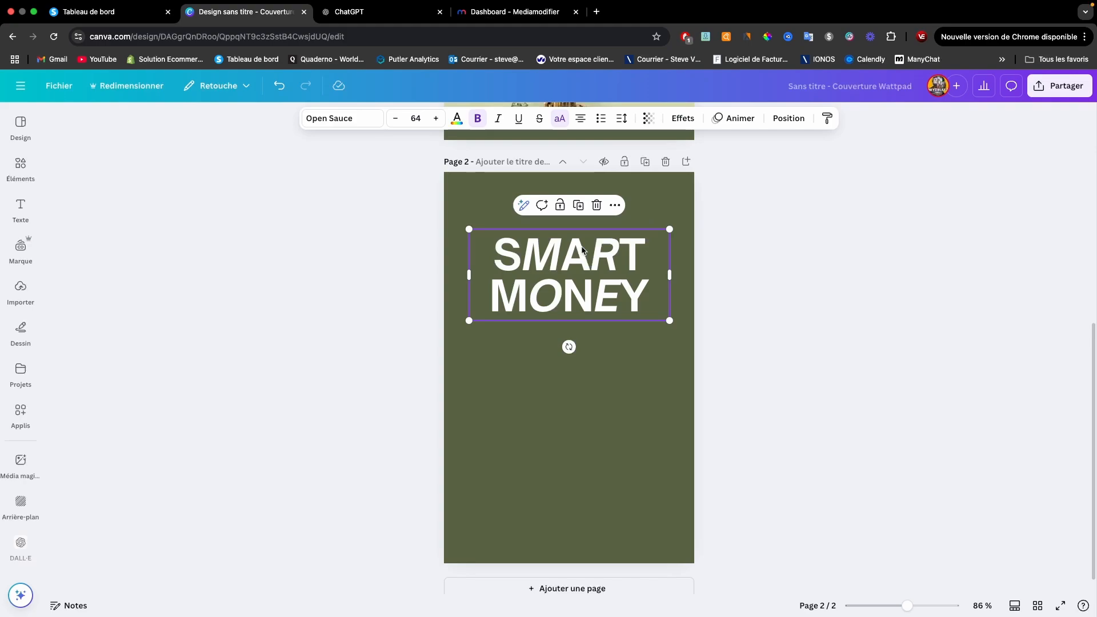
pyautogui.moveTo(583, 275); pyautogui.dragTo(583, 242)
pyautogui.scroll(1, 582, 244)
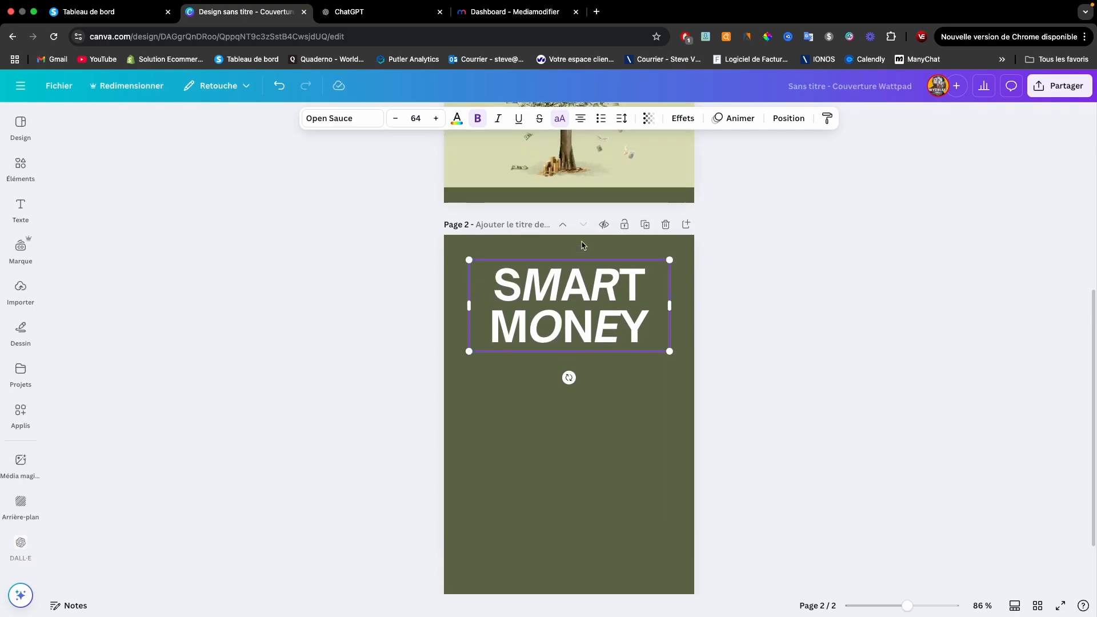
# - Add a third page and paste the SMART MONEY title near the top of it
pyautogui.scroll(-2, 583, 245)
pyautogui.click(687, 146)
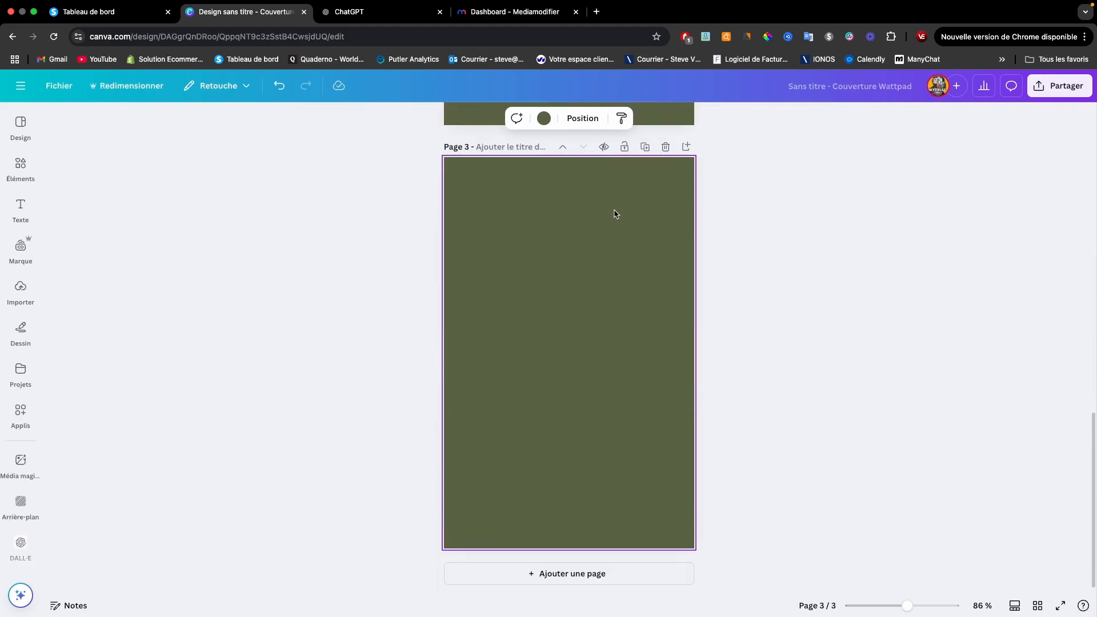
pyautogui.hotkey('ctrl', 'v')
pyautogui.moveTo(586, 252); pyautogui.dragTo(588, 223)
# - Replace the title text on page 2 with "TABLE DES MATIÈRES"
pyautogui.scroll(5, 587, 224)
pyautogui.scroll(1, 587, 224)
pyautogui.click(570, 244)
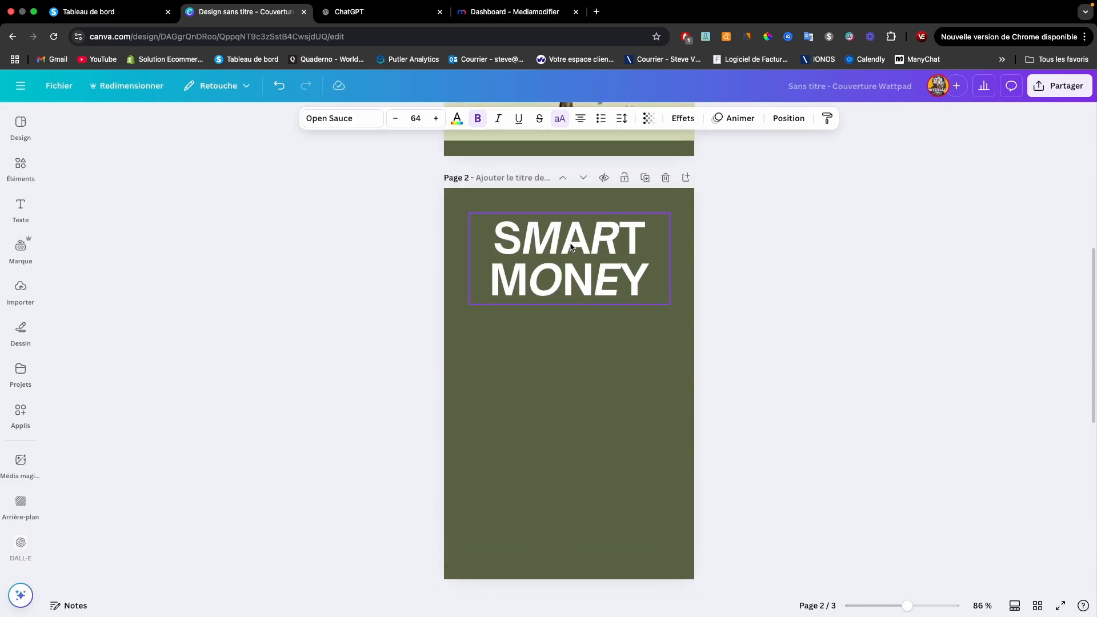
pyautogui.click(571, 244)
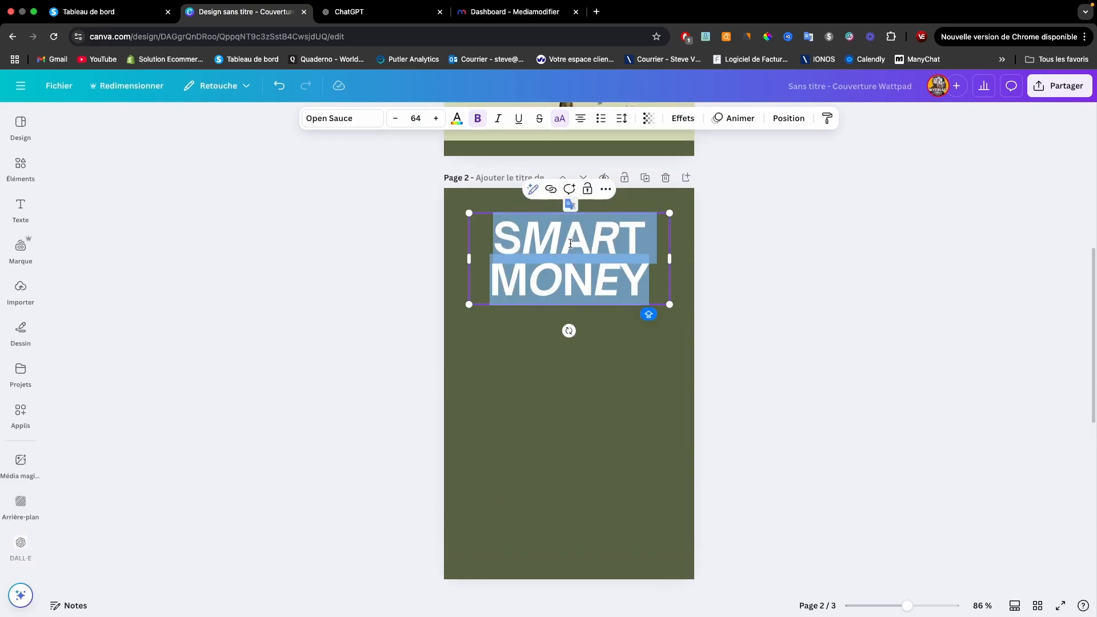
pyautogui.write('TABLE D')
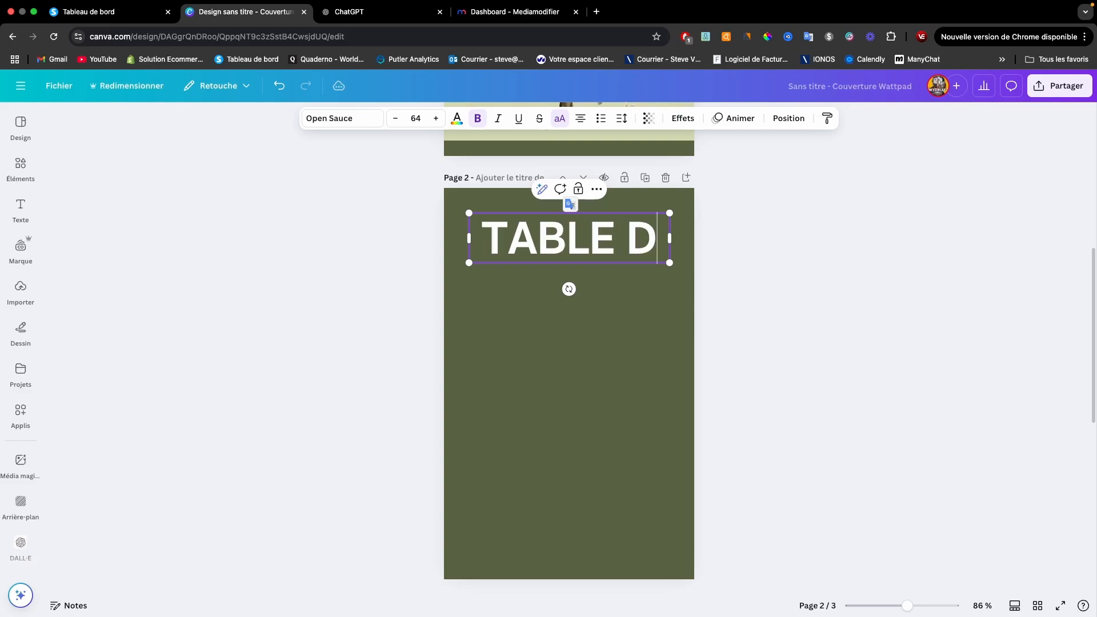
pyautogui.write('ES MATIÈRES')
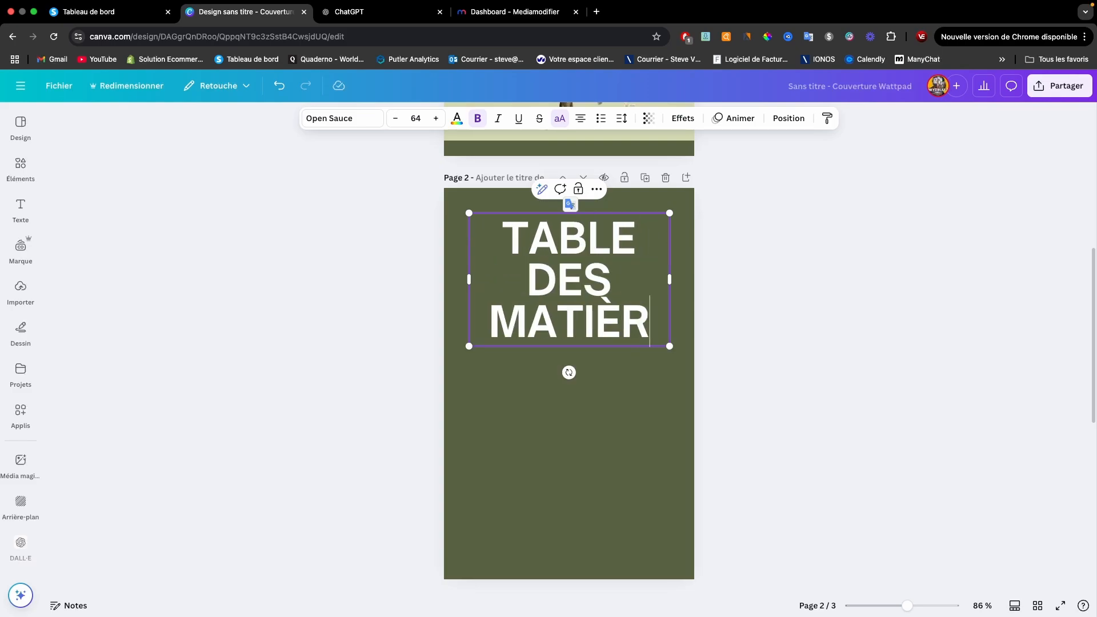
# - Set the font size of the TABLE DES MATIÈRES heading on page 2 to 45
pyautogui.tripleClick(569, 269)
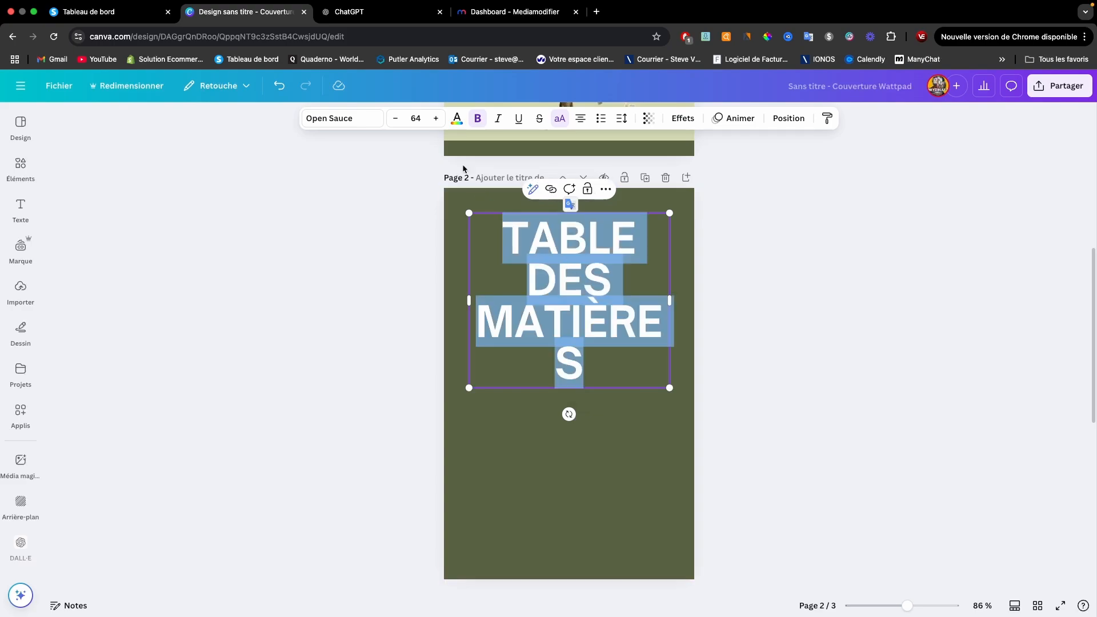
pyautogui.doubleClick(411, 118)
pyautogui.write('45')
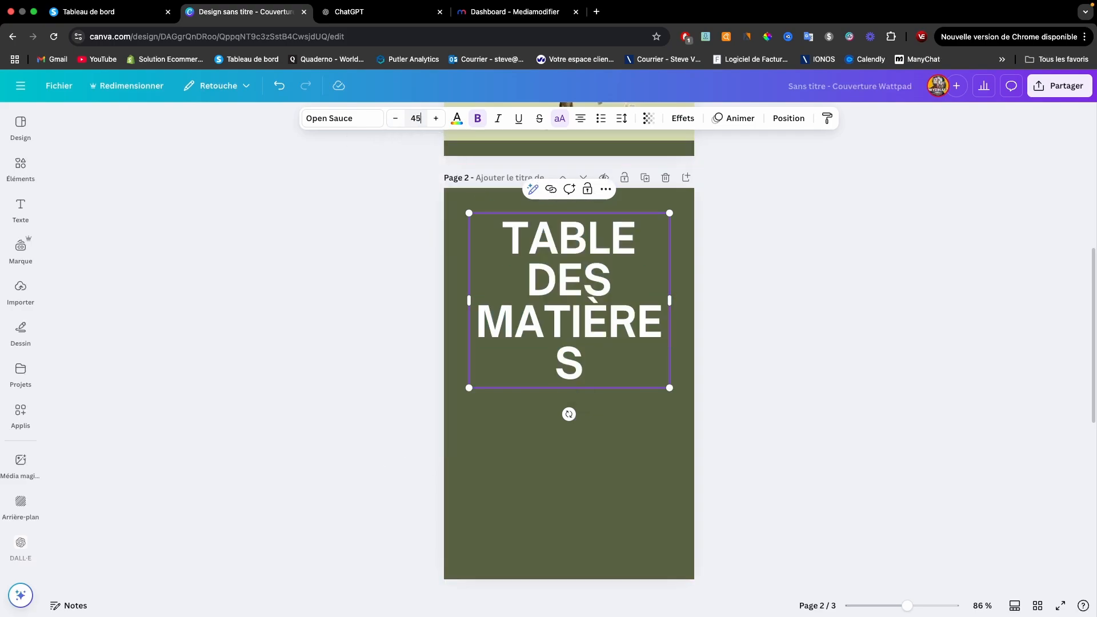
pyautogui.press('Return')
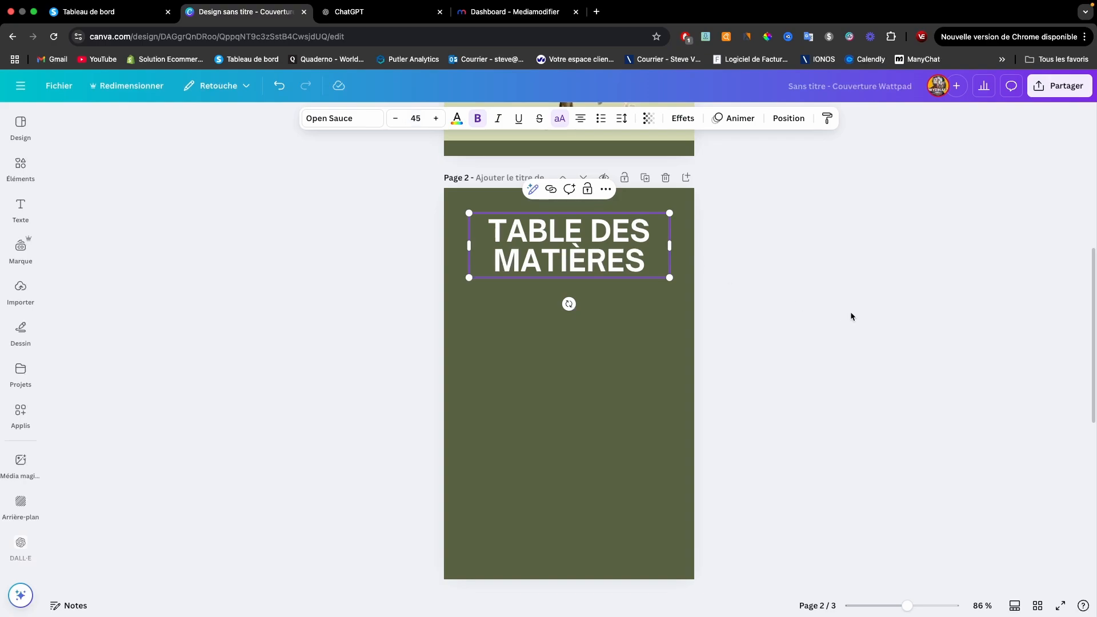
pyautogui.click(698, 301)
pyautogui.moveTo(597, 262); pyautogui.dragTo(596, 263)
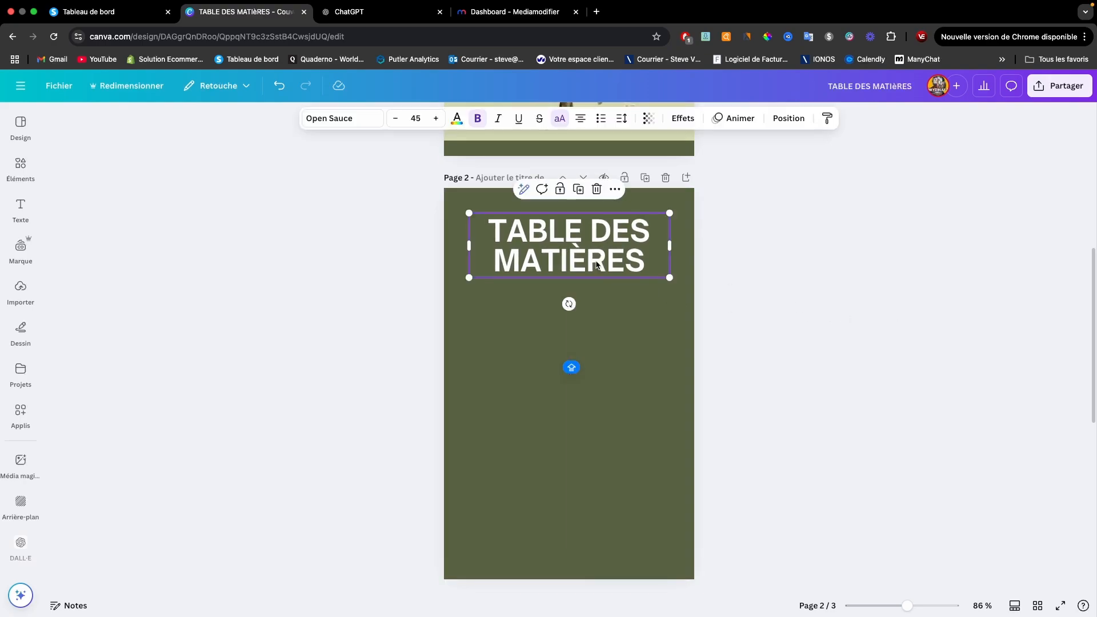
# - Replace the SMART MONEY title on page 3 with a copy of page 2's TABLE DES MATIÈRES heading
pyautogui.scroll(-6, 745, 297)
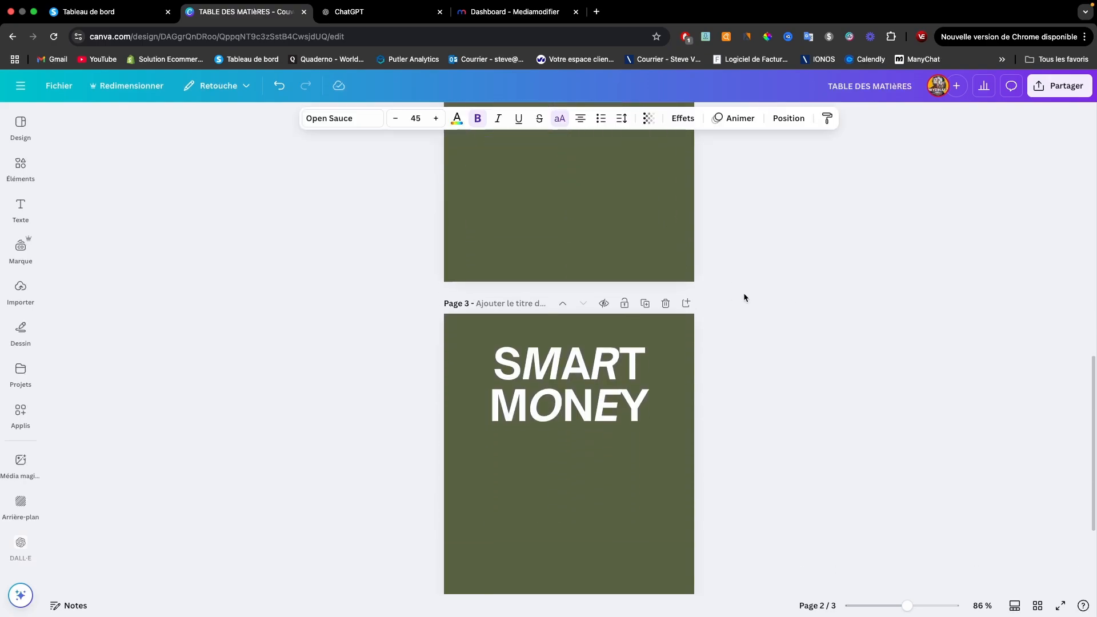
pyautogui.click(568, 364)
pyautogui.press('Delete')
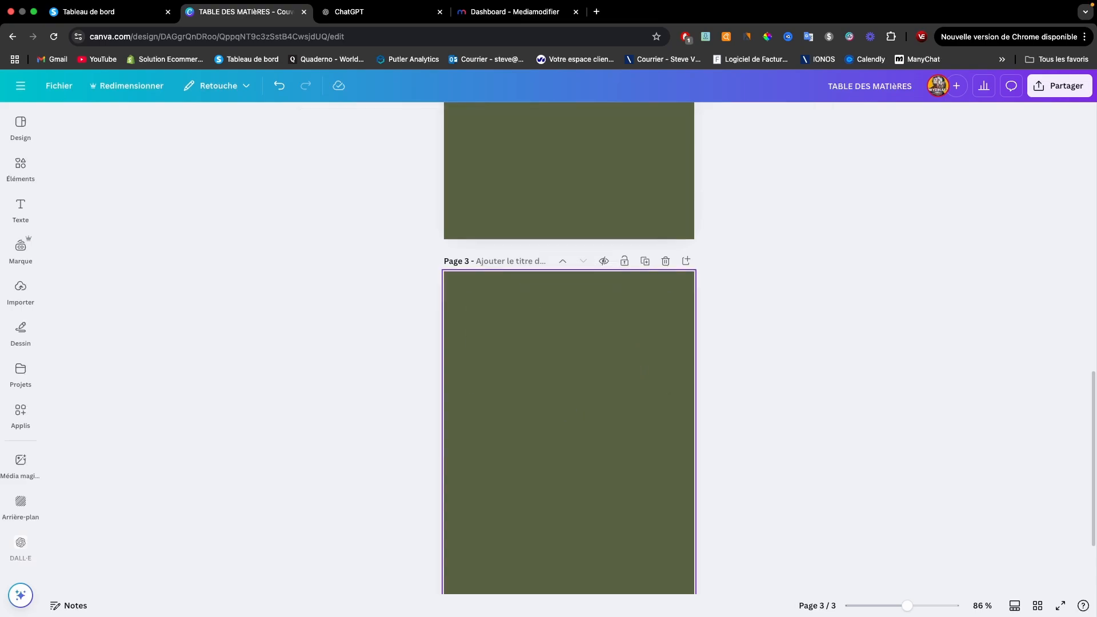
pyautogui.scroll(4, 569, 413)
pyautogui.scroll(2, 568, 317)
pyautogui.click(573, 234)
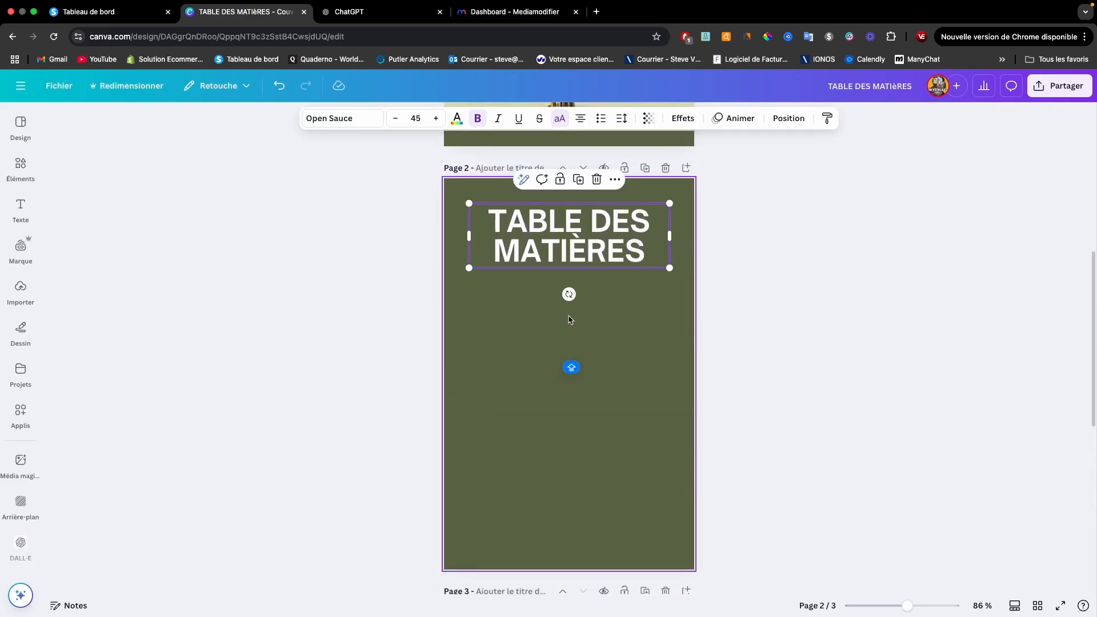
pyautogui.scroll(-6, 569, 319)
pyautogui.click(572, 347)
pyautogui.write('TABLE DES MATIÈRES')
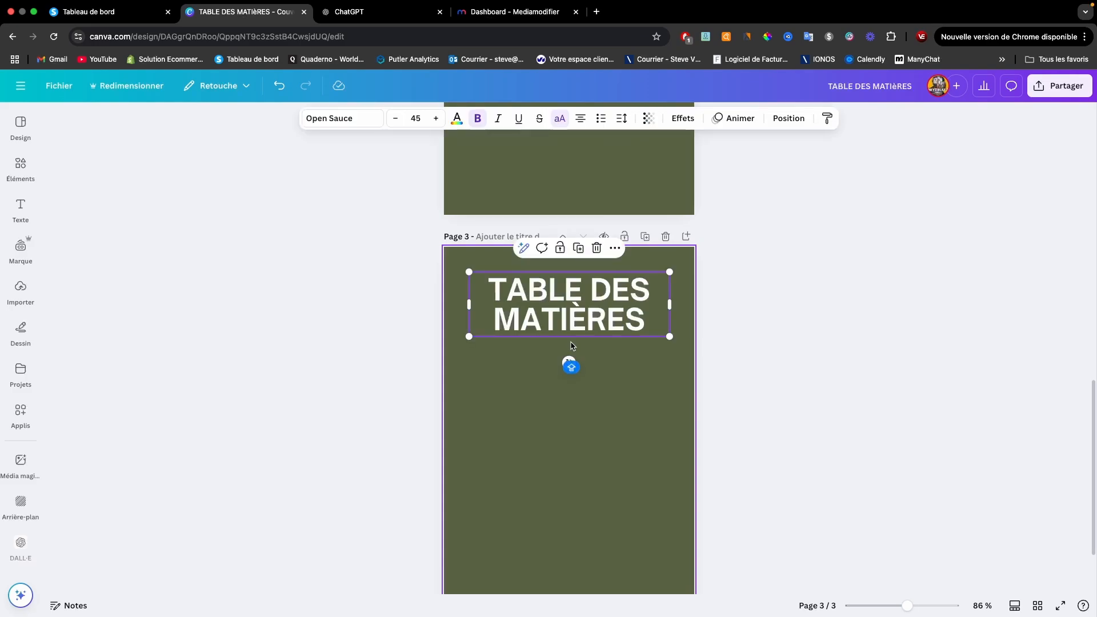
pyautogui.moveTo(572, 308); pyautogui.dragTo(570, 308)
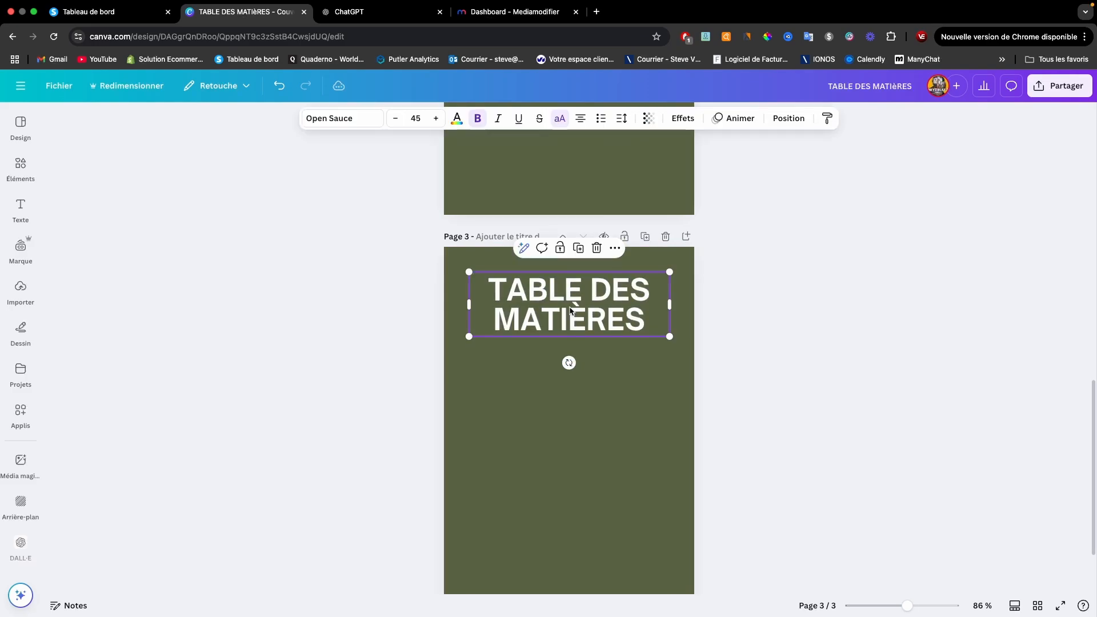
# - Replace the copied TABLE DES MATIÈRES heading text on page 3 with "INTRODUCTION"
pyautogui.doubleClick(570, 307)
pyautogui.press('BackSpace')
pyautogui.write('INTRO')
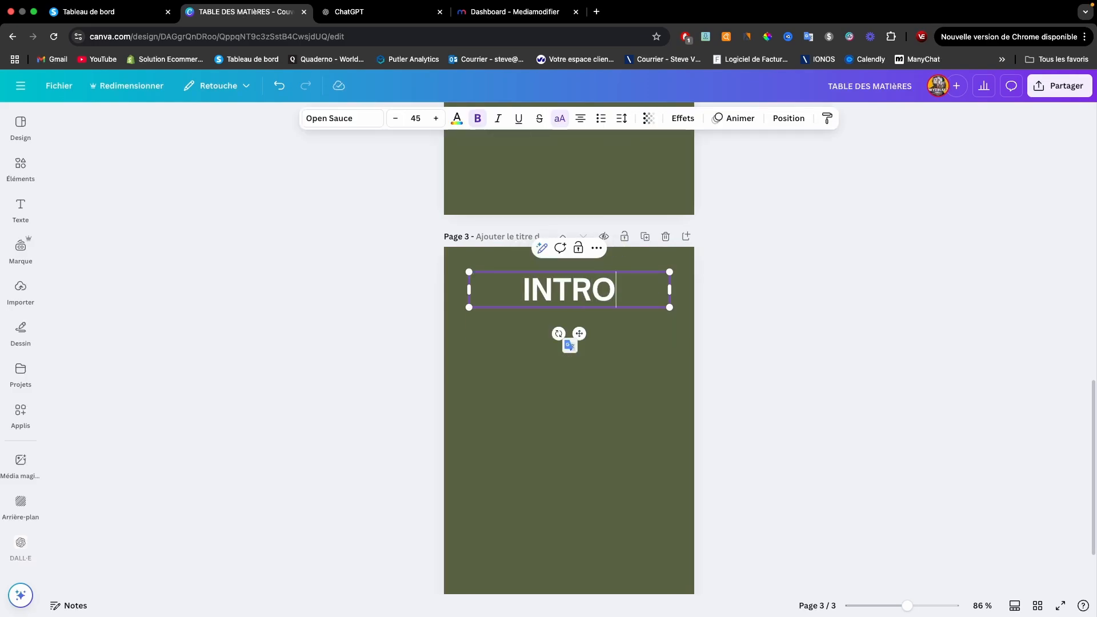
pyautogui.write('DUCTION')
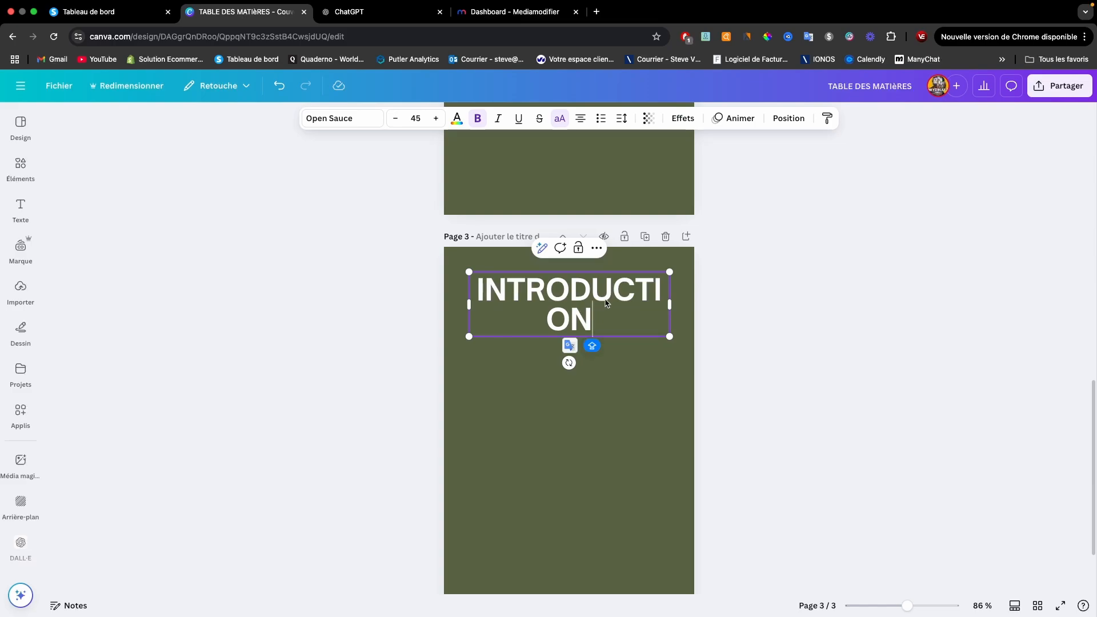
# - Reduce the font size of the INTRODUCTION heading on page 3 to 35 so that it fits on one line
pyautogui.press('super+a')
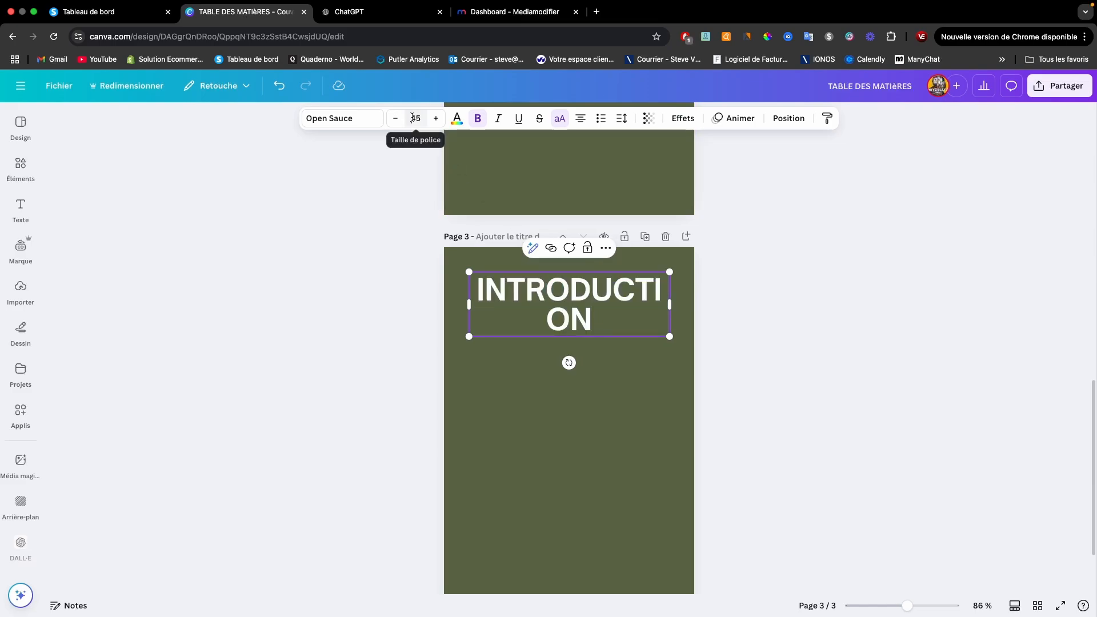
pyautogui.click(413, 118)
pyautogui.write('4')
pyautogui.press('Return')
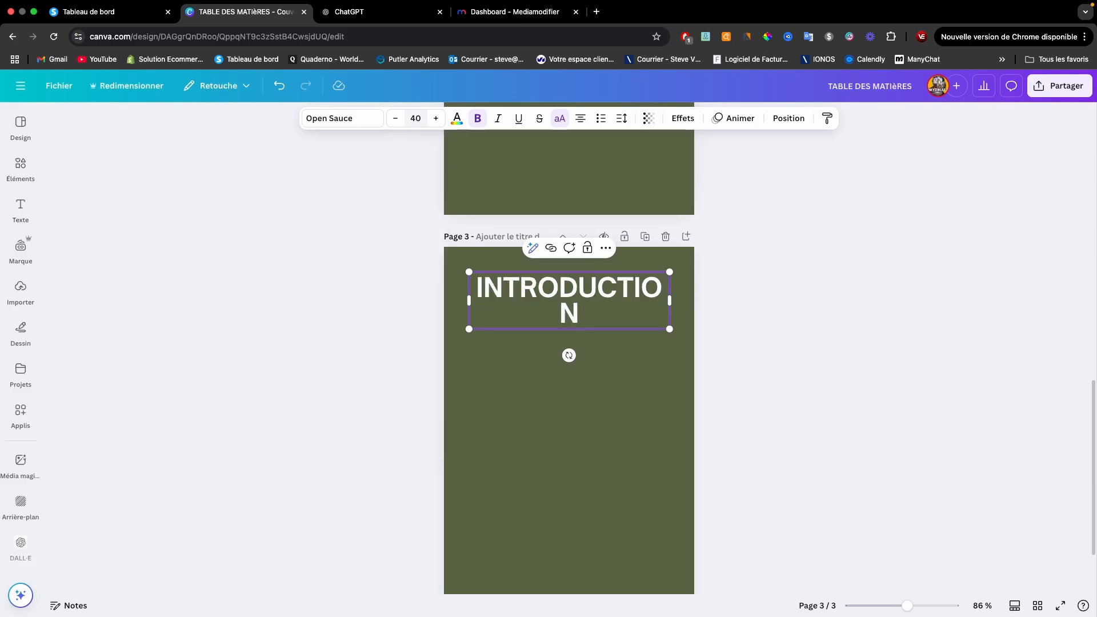
pyautogui.click(395, 118)
pyautogui.click(395, 119)
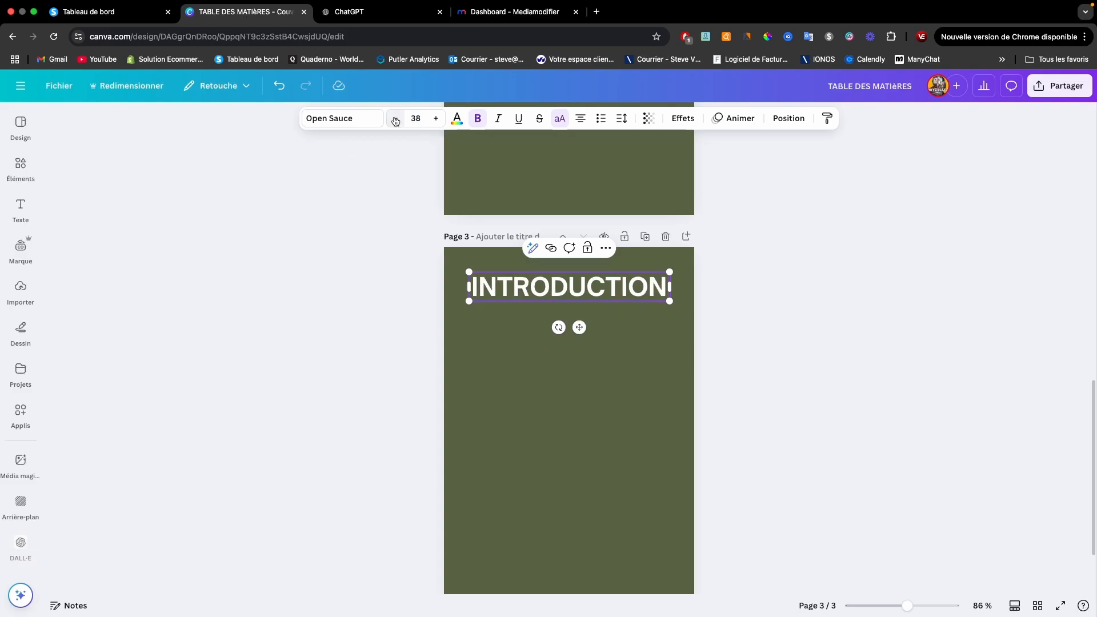
pyautogui.click(395, 118)
pyautogui.click(395, 119)
pyautogui.click(395, 119)
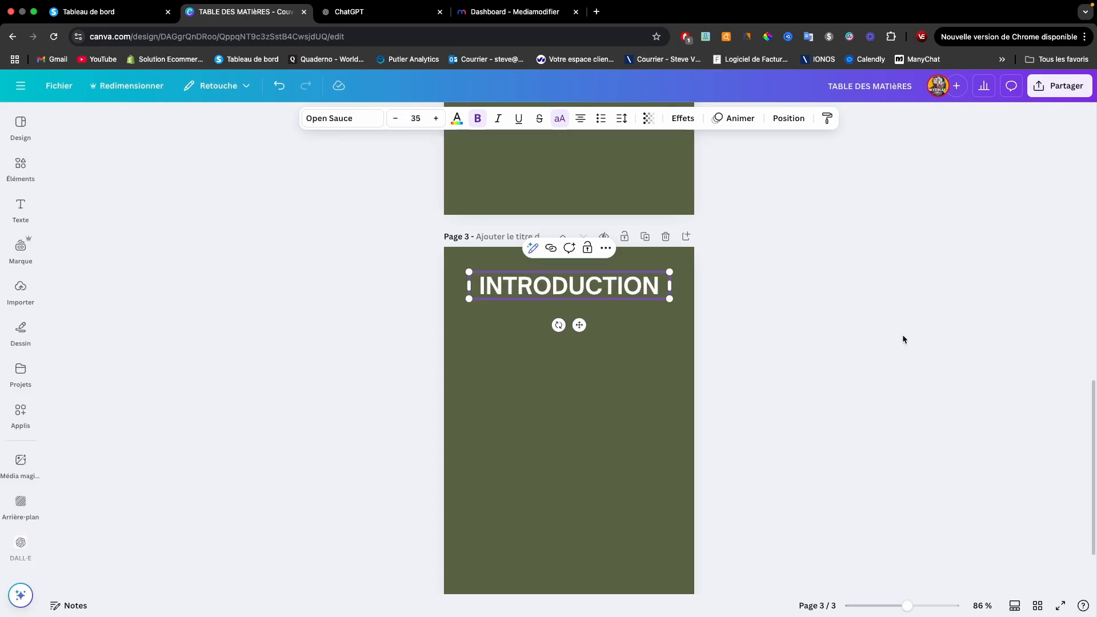
pyautogui.click(904, 341)
# - Set the font size of the TABLE DES MATIÈRES heading on page 2 to 35, matching the INTRODUCTION heading
pyautogui.scroll(-2, 607, 294)
pyautogui.click(592, 230)
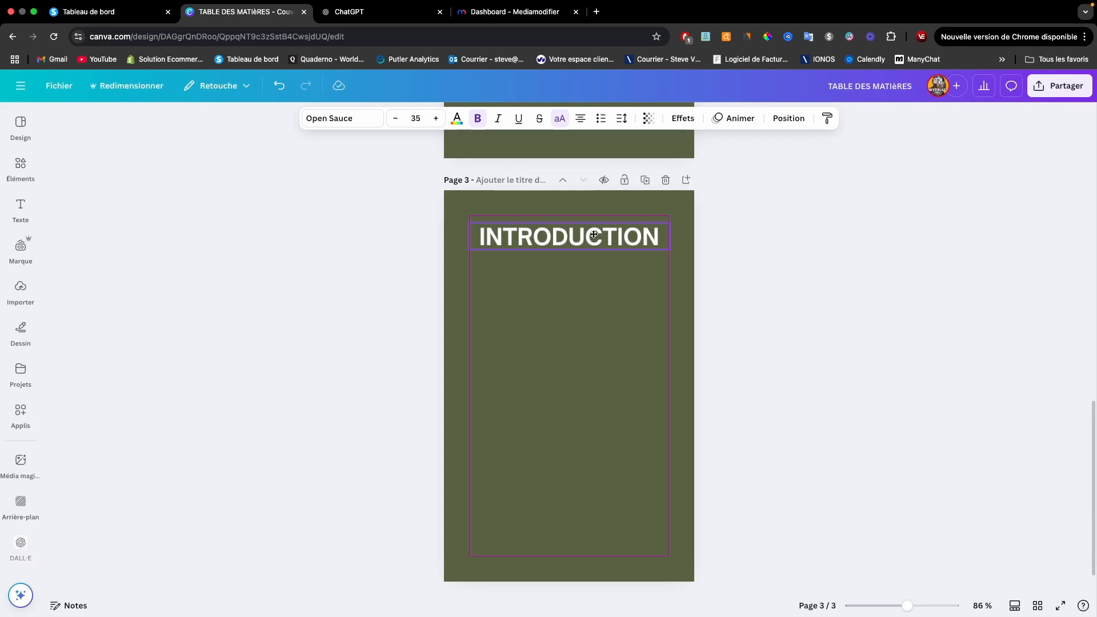
pyautogui.scroll(5, 592, 230)
pyautogui.click(593, 231)
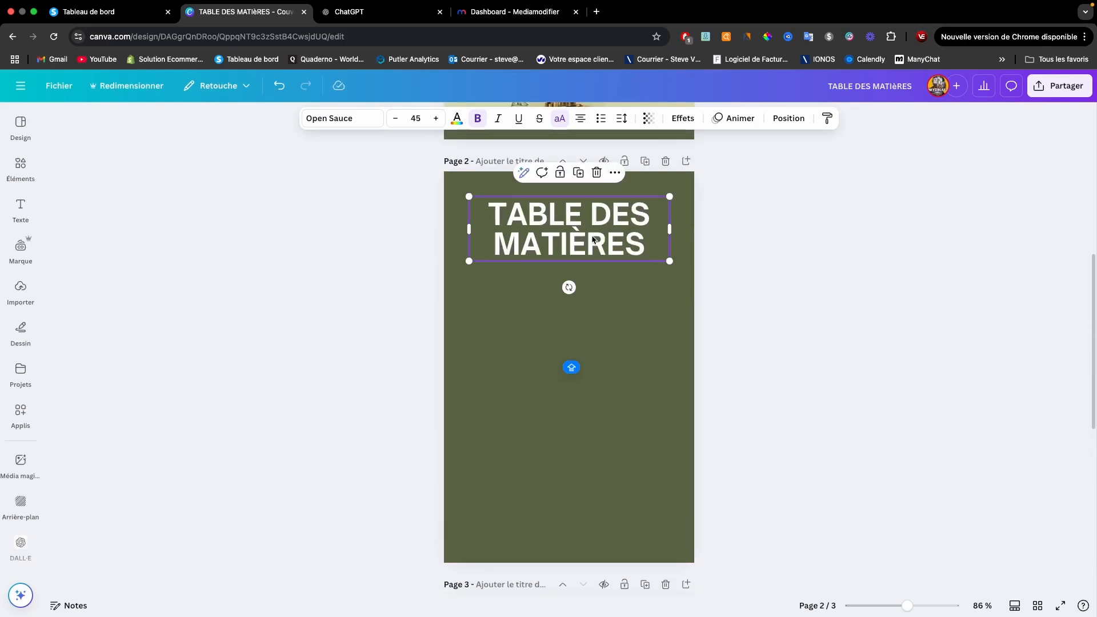
pyautogui.doubleClick(593, 236)
pyautogui.tripleClick(589, 216)
pyautogui.click(414, 118)
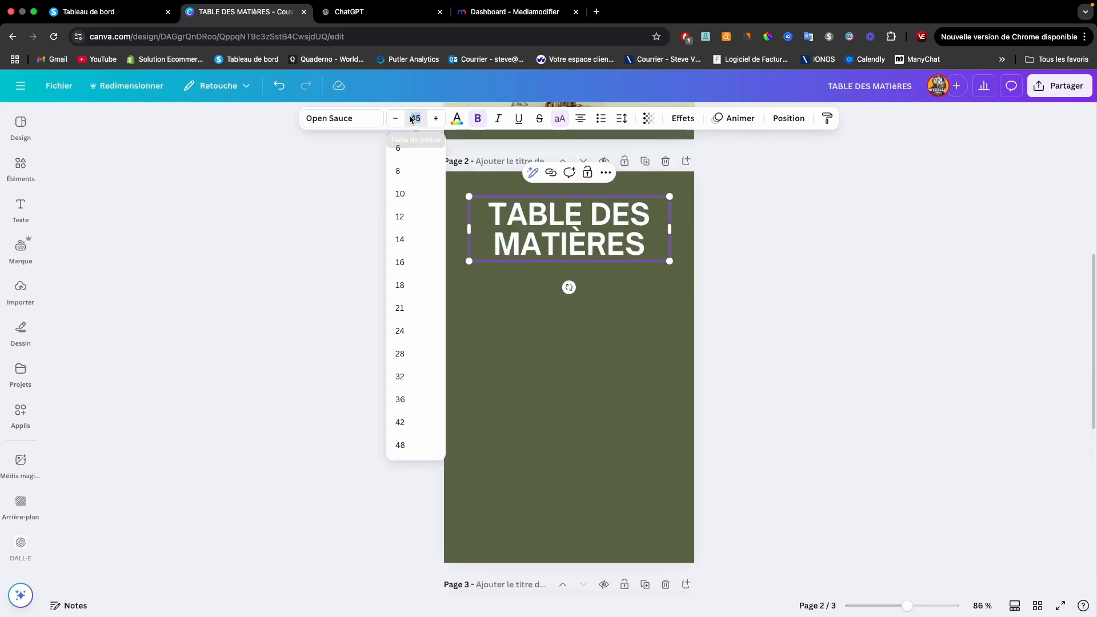
pyautogui.write('3')
pyautogui.press('Return')
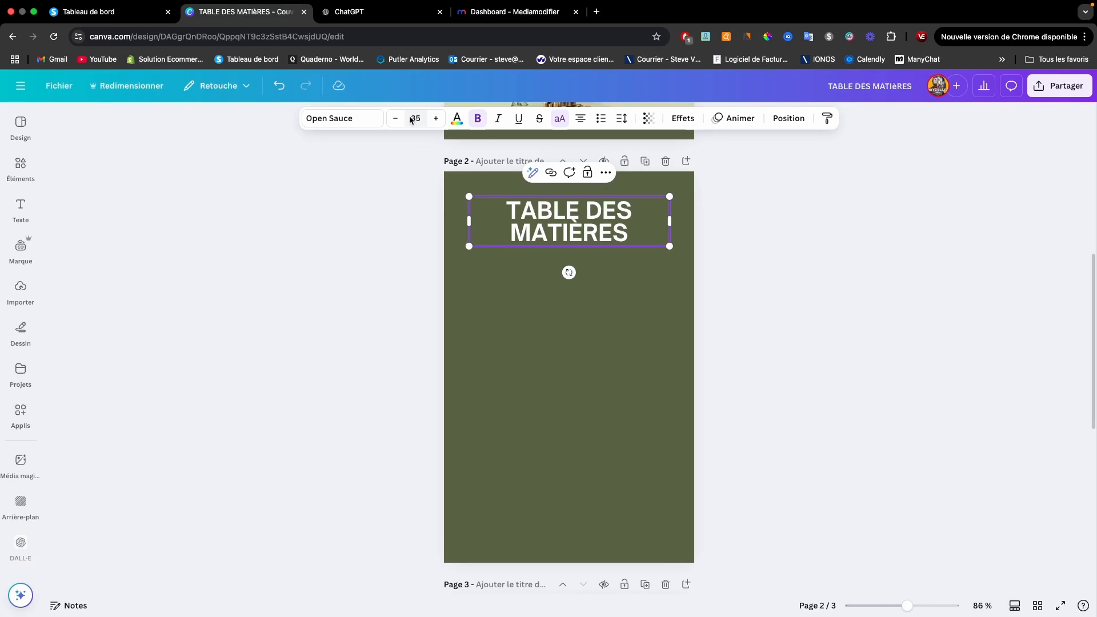
pyautogui.click(813, 348)
# - Review the cover, table of contents and introduction pages for a consistent style
pyautogui.scroll(7, 813, 349)
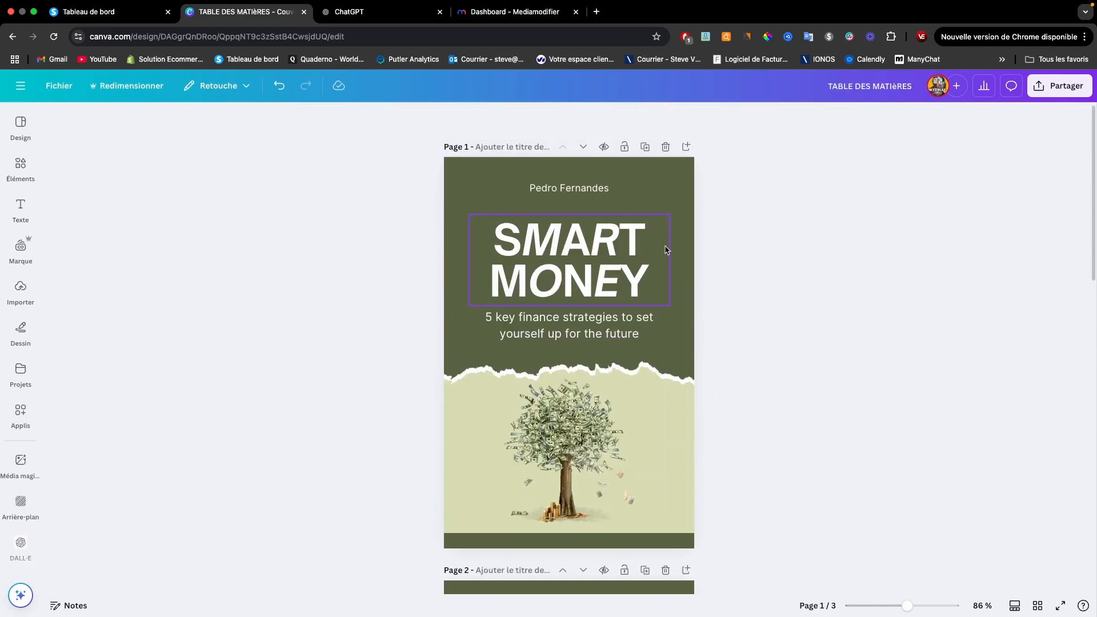
pyautogui.scroll(-3, 554, 376)
pyautogui.scroll(-5, 555, 376)
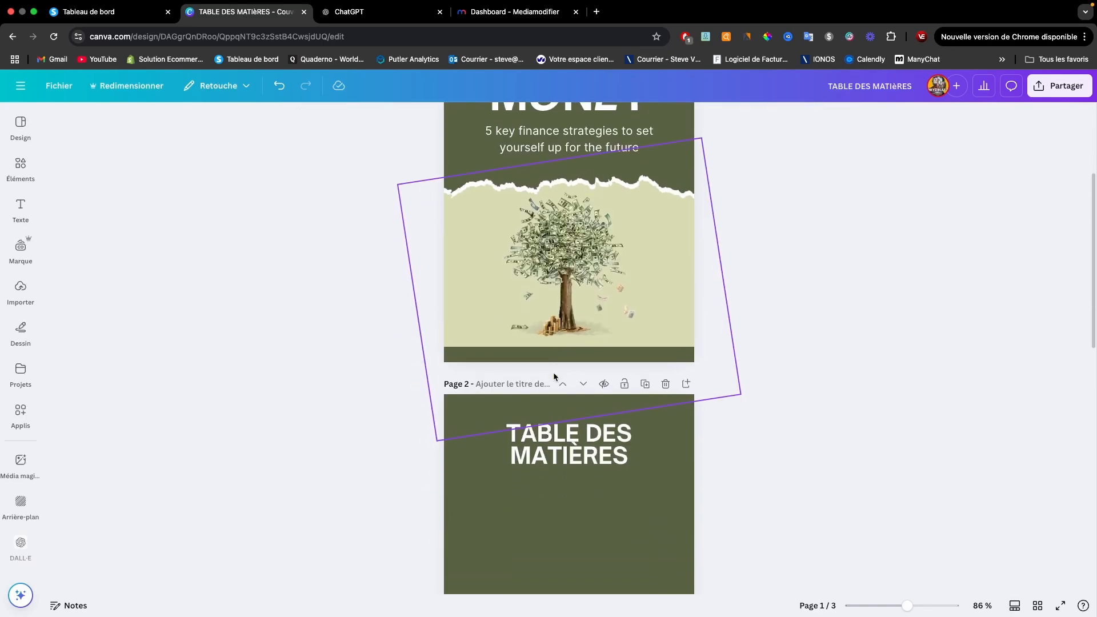
pyautogui.scroll(-2, 564, 409)
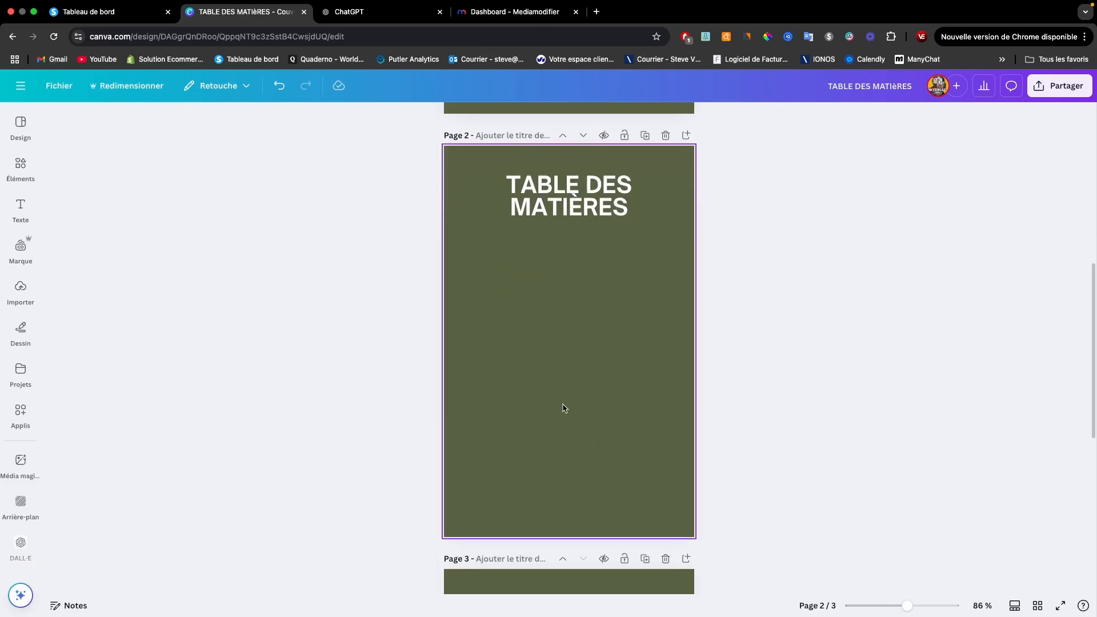
pyautogui.scroll(-7, 615, 384)
pyautogui.scroll(-3, 518, 364)
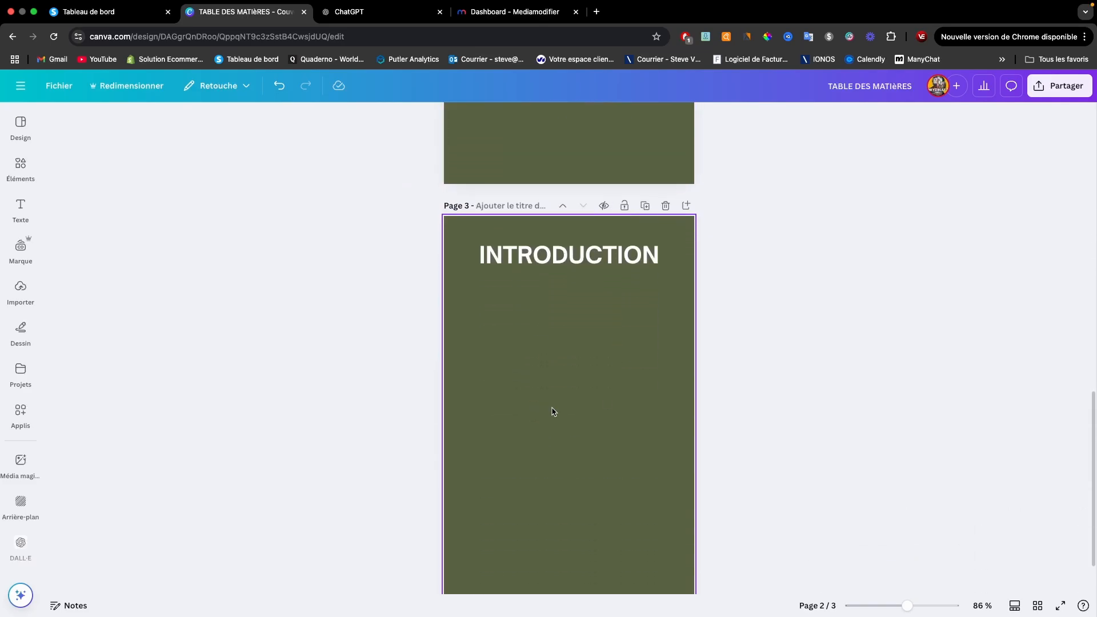
# - Switch to the private channel and look back through its earlier messages for the prompts
pyautogui.scroll(15, 568, 417)
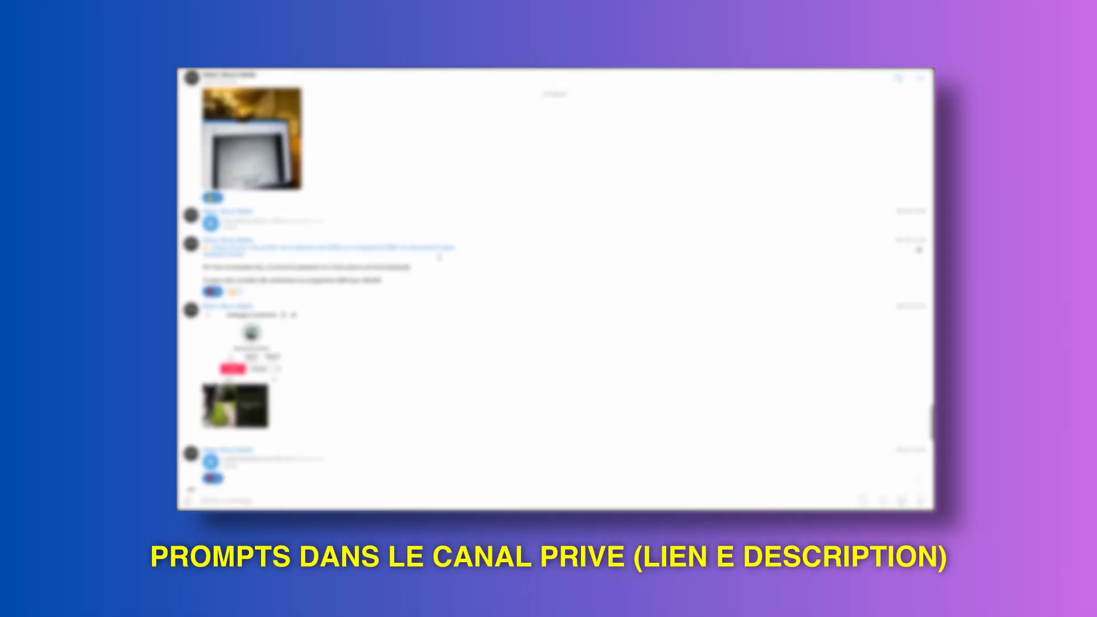
pyautogui.scroll(10, 440, 258)
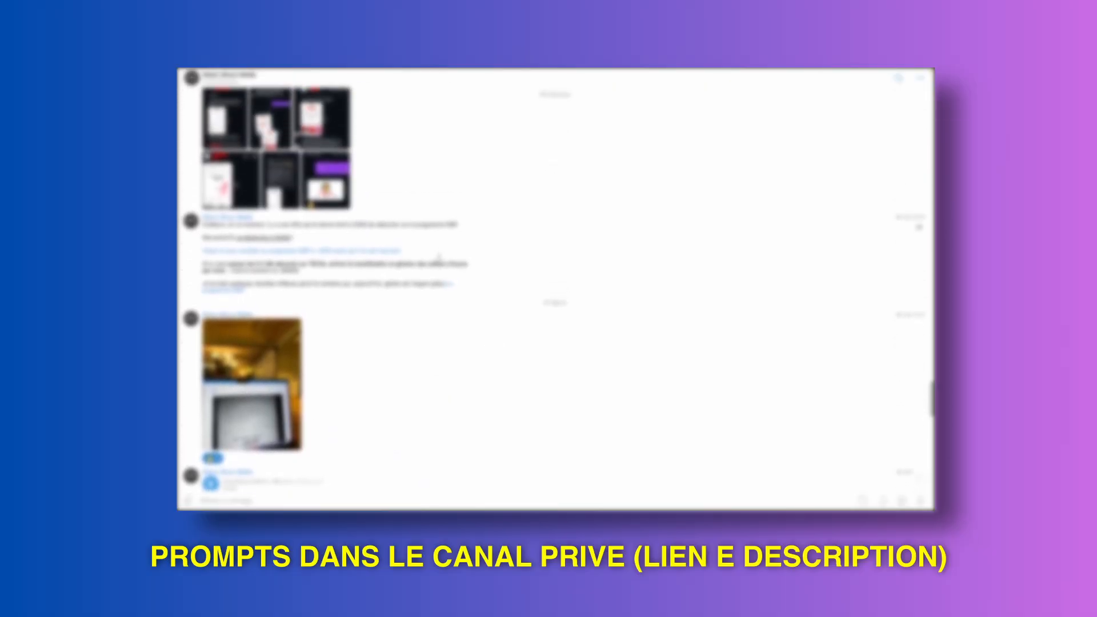
pyautogui.scroll(10, 439, 260)
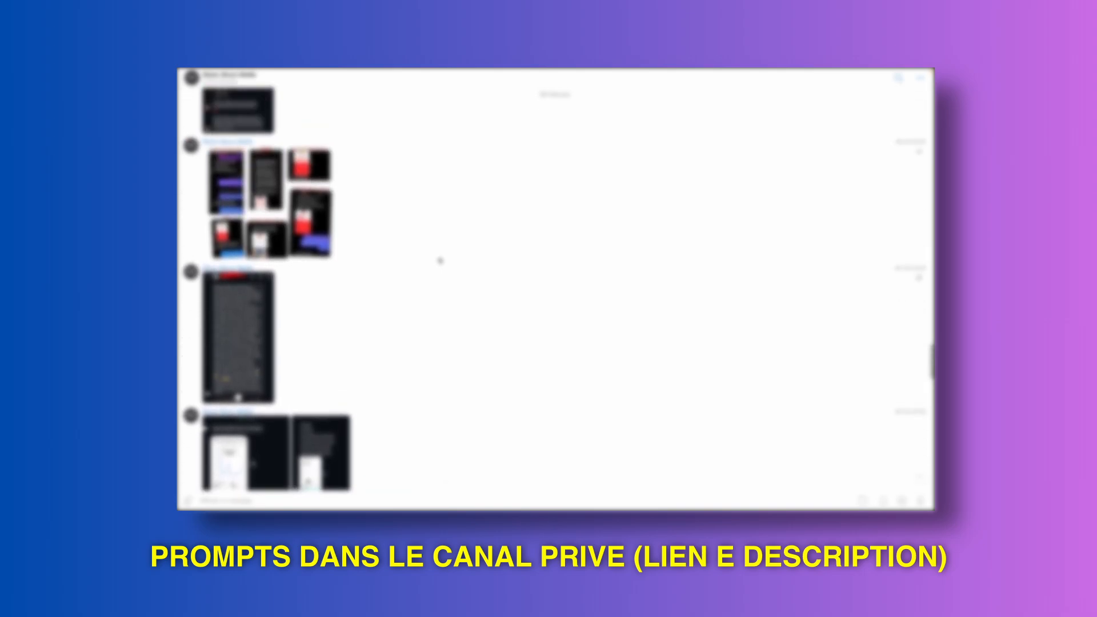
pyautogui.scroll(15, 440, 261)
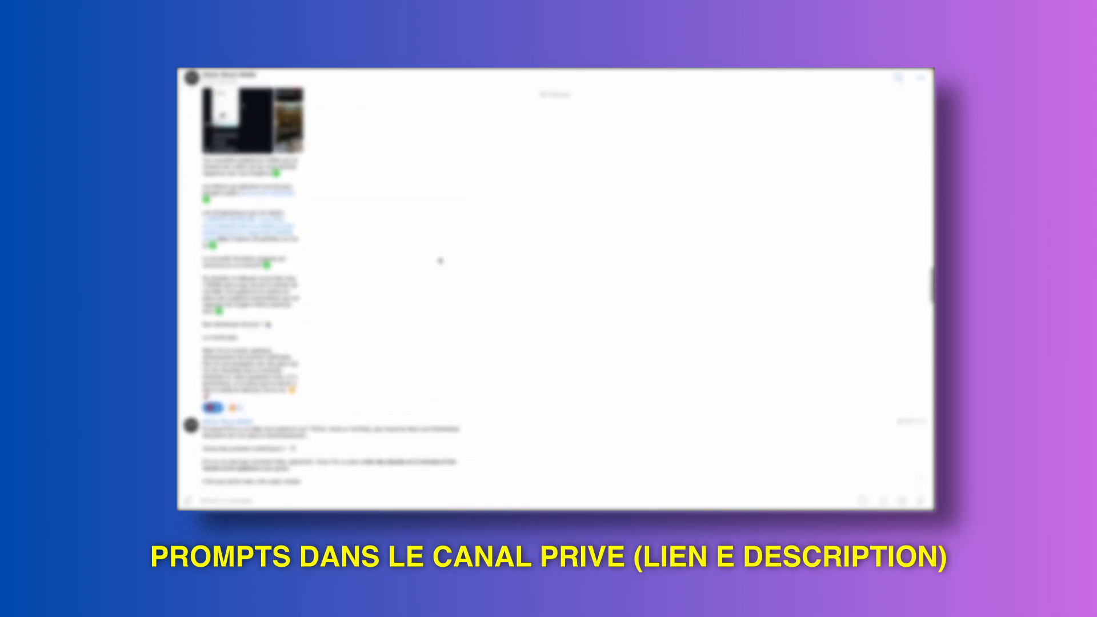
pyautogui.scroll(15, 440, 261)
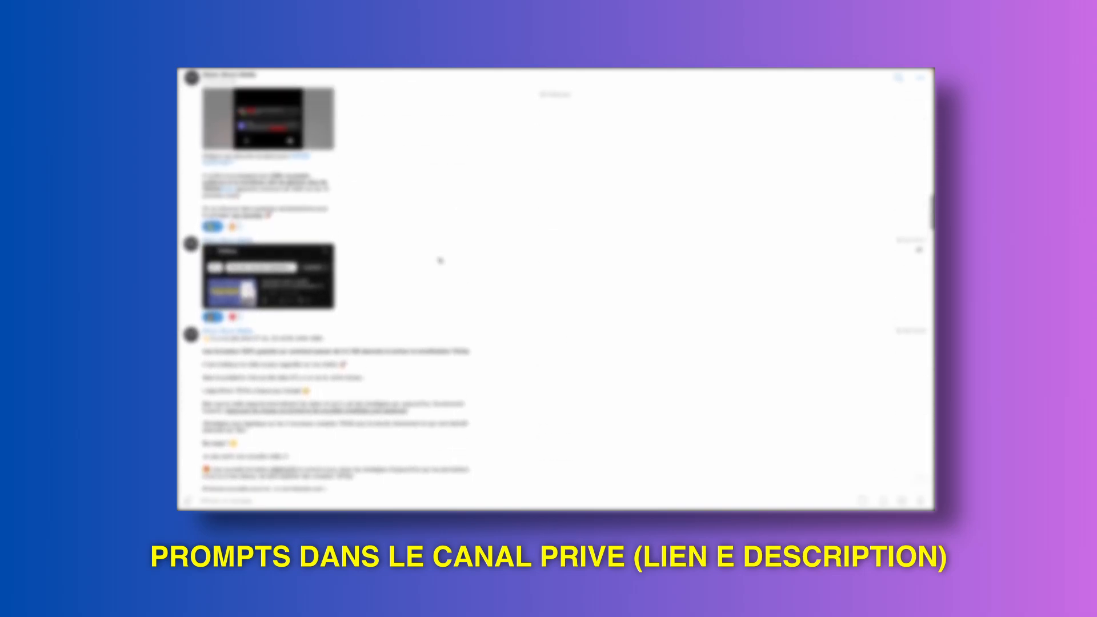
pyautogui.scroll(15, 440, 261)
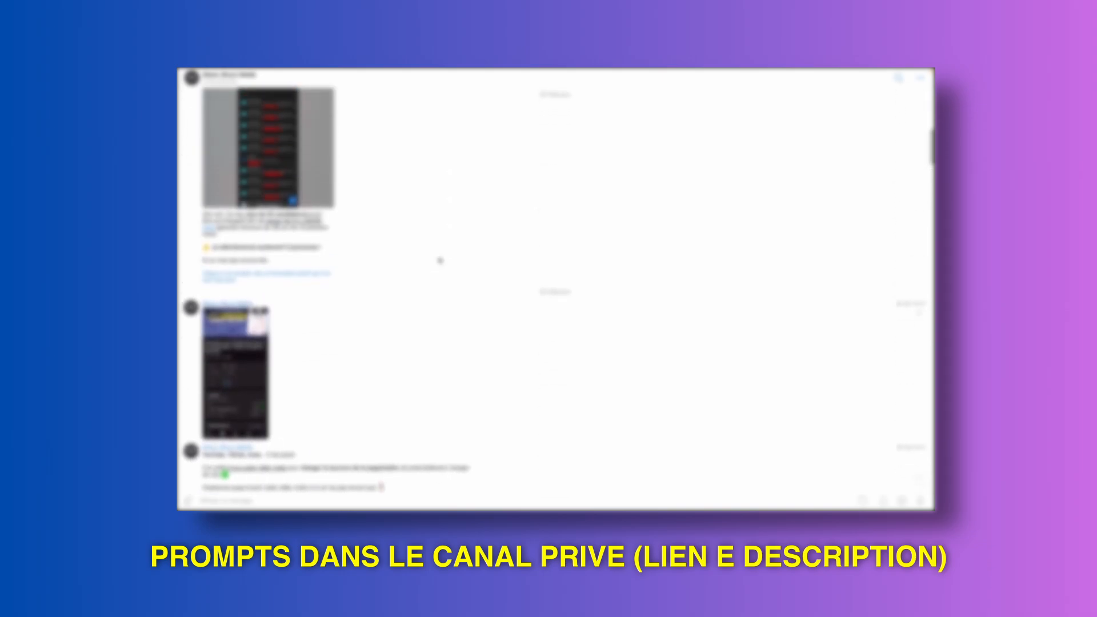
pyautogui.scroll(15, 440, 261)
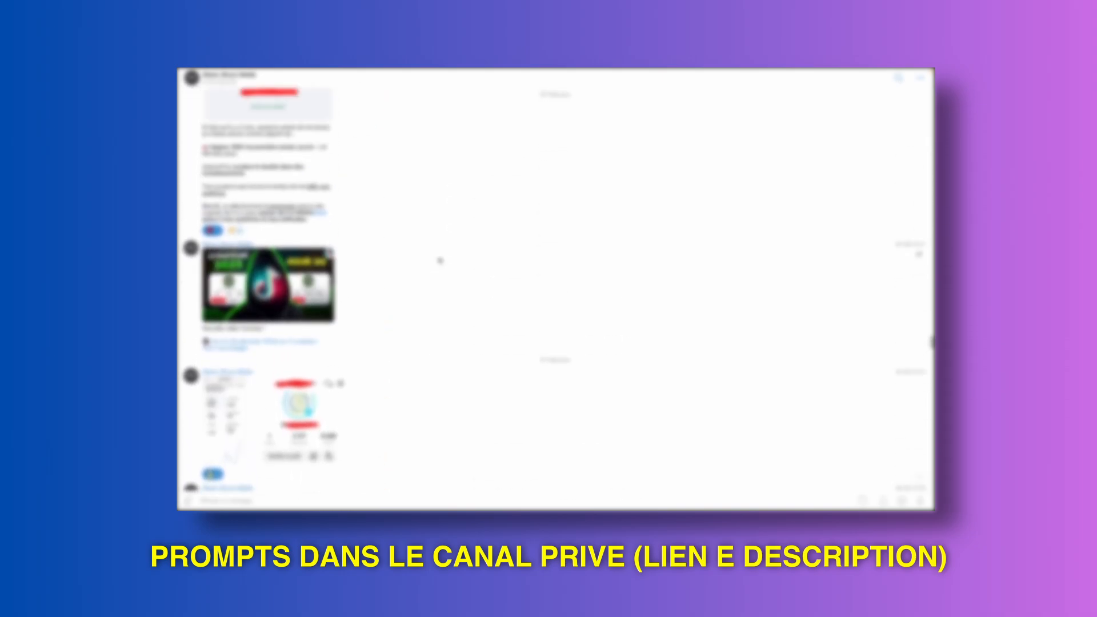
pyautogui.scroll(15, 440, 261)
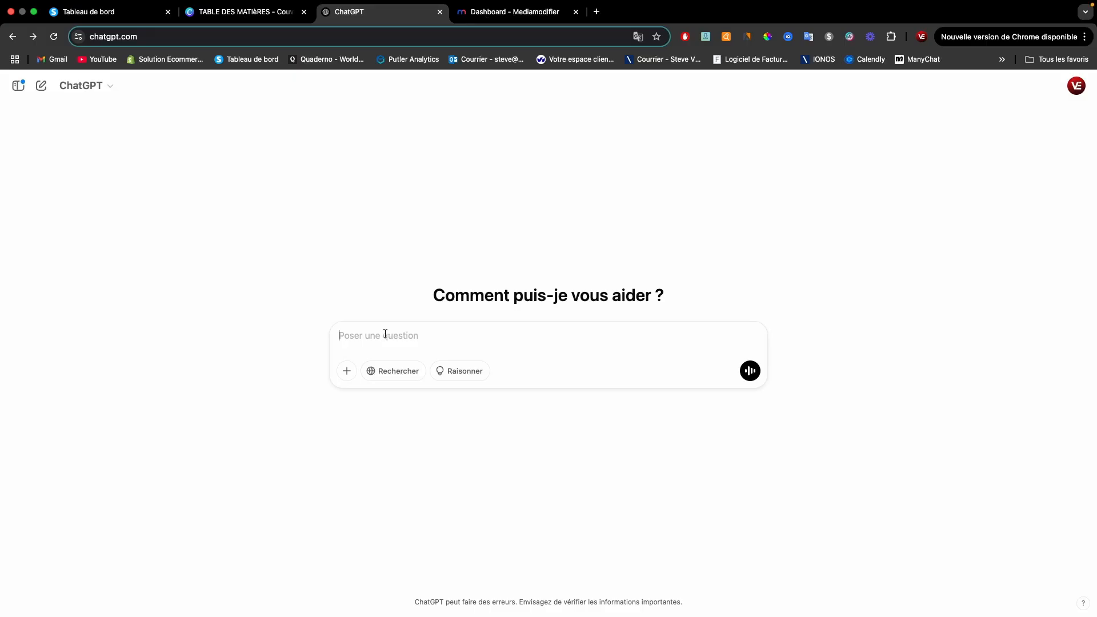
# - In ChatGPT, enter a prompt for 10 lead magnet ideas solving one specific problem, giving the clients' difficulty as "perdre du poids grâce à l'limentation"
pyautogui.write('Mes clients ont du mal avec le fait de [problème/besoin spécifique] et ils veulent [résultats souhaités]  Propose 10 idées de lead magnet que je peux créer pour résoudre un seul problème très spécifique. Le lead magnet doit les aider à résoudre un seul problème très précis.')
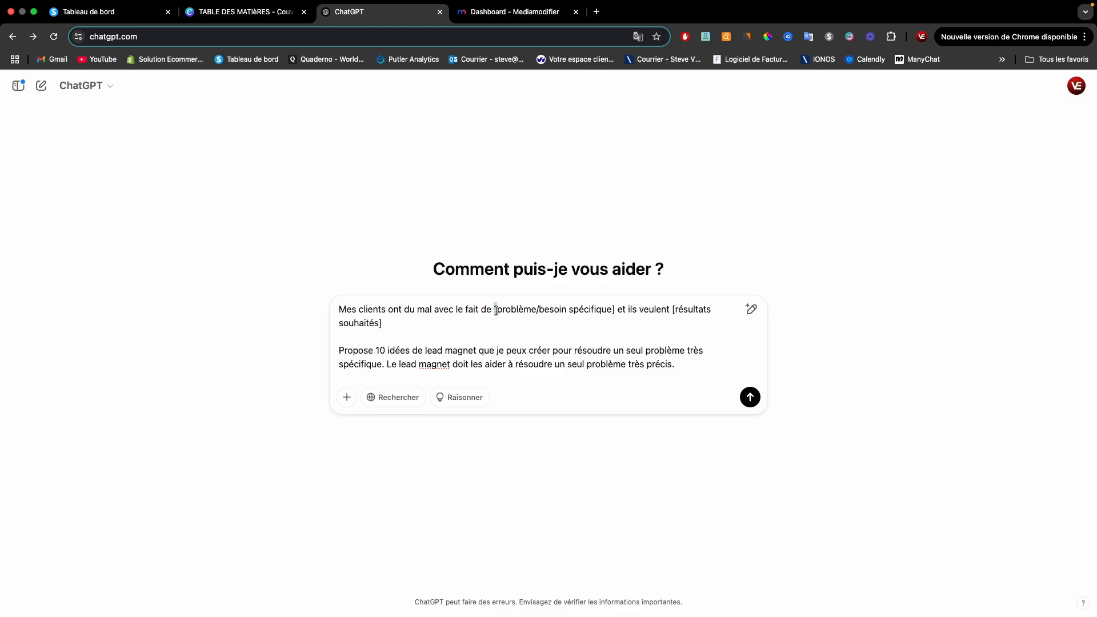
pyautogui.moveTo(497, 311); pyautogui.dragTo(615, 315)
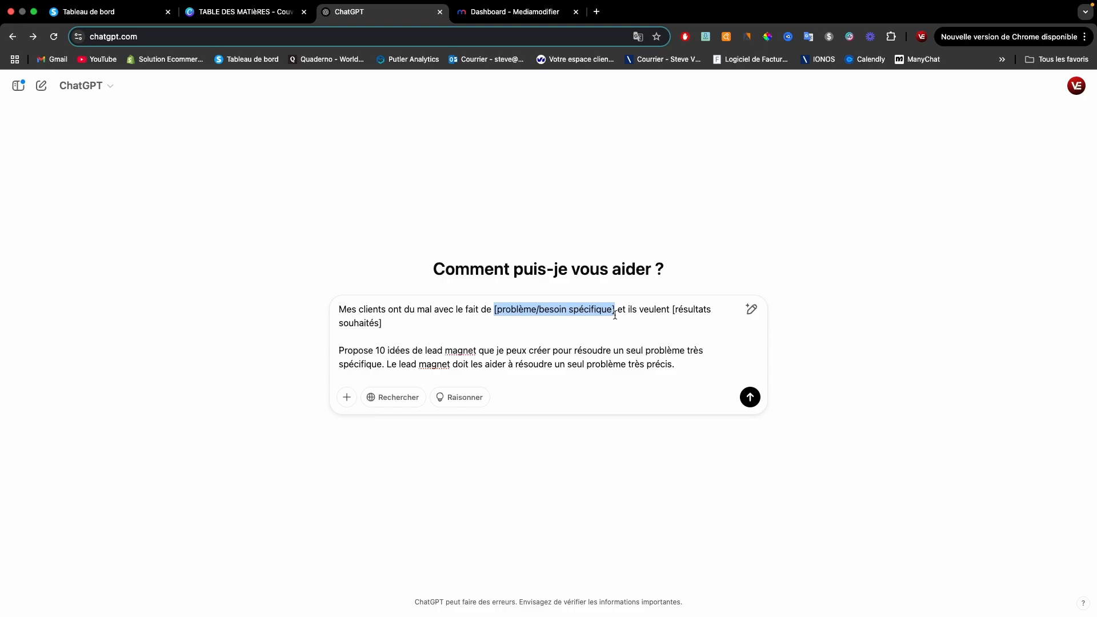
pyautogui.write('perdre du')
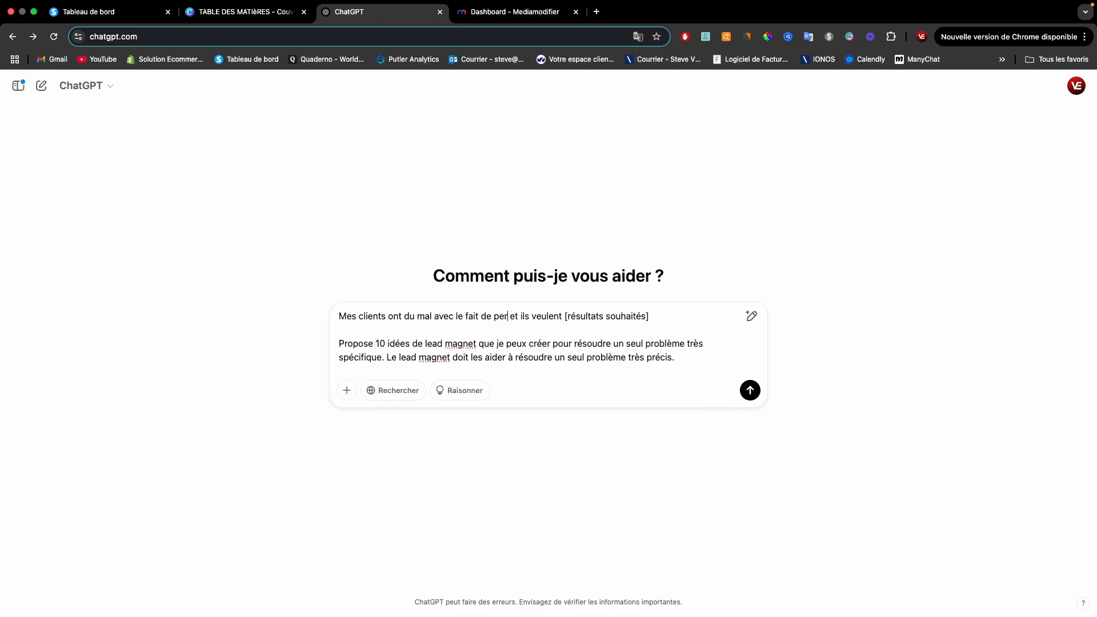
pyautogui.write(' poids')
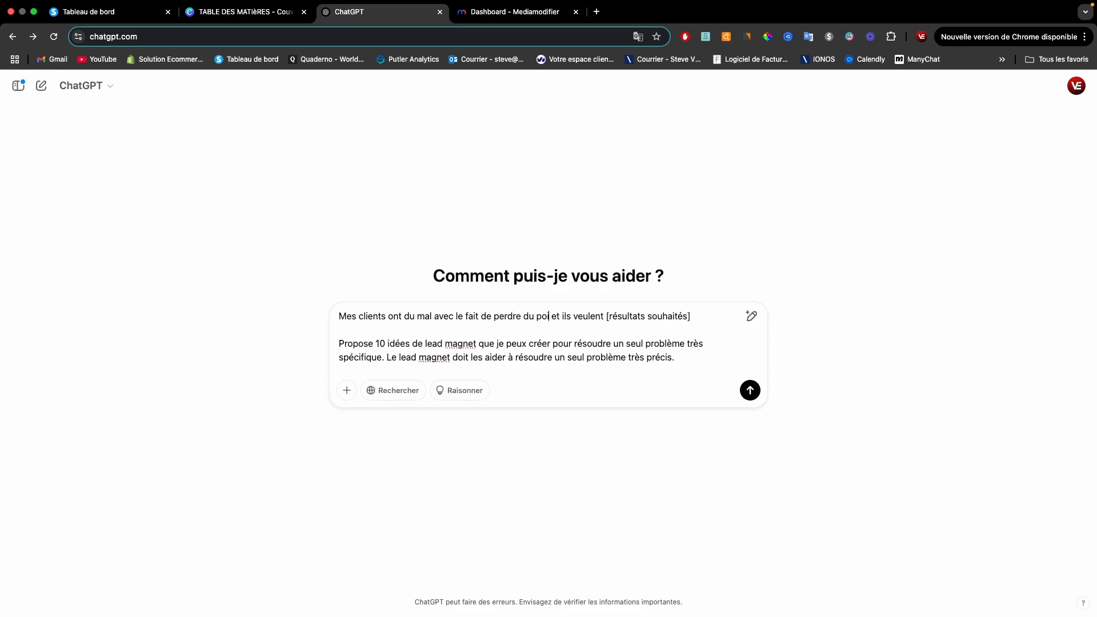
pyautogui.write(' grâce')
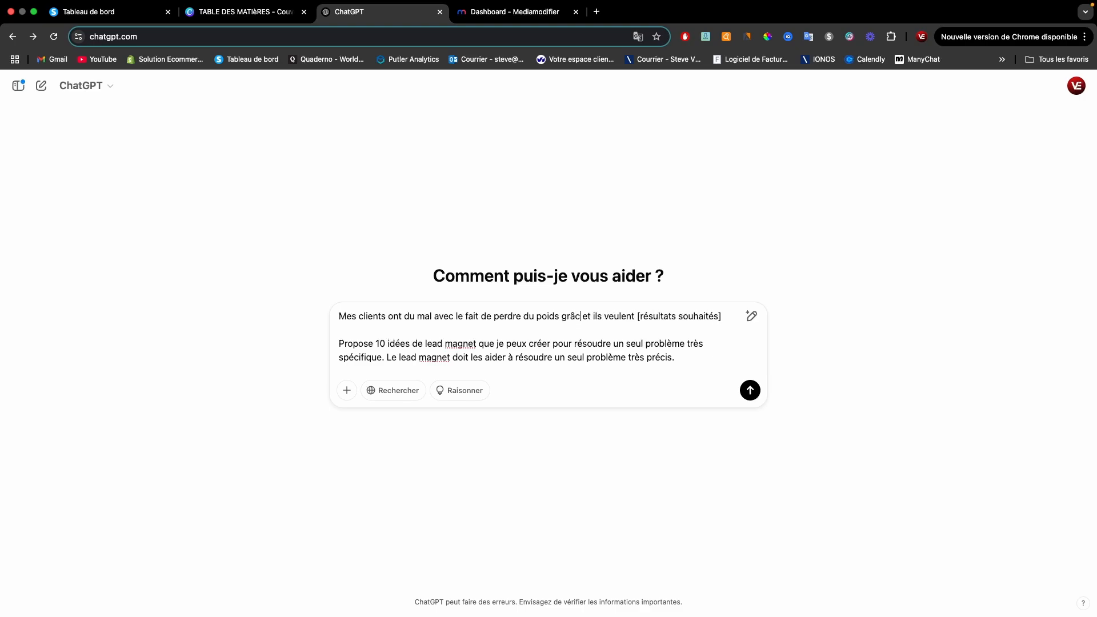
pyautogui.write(" àl'liment")
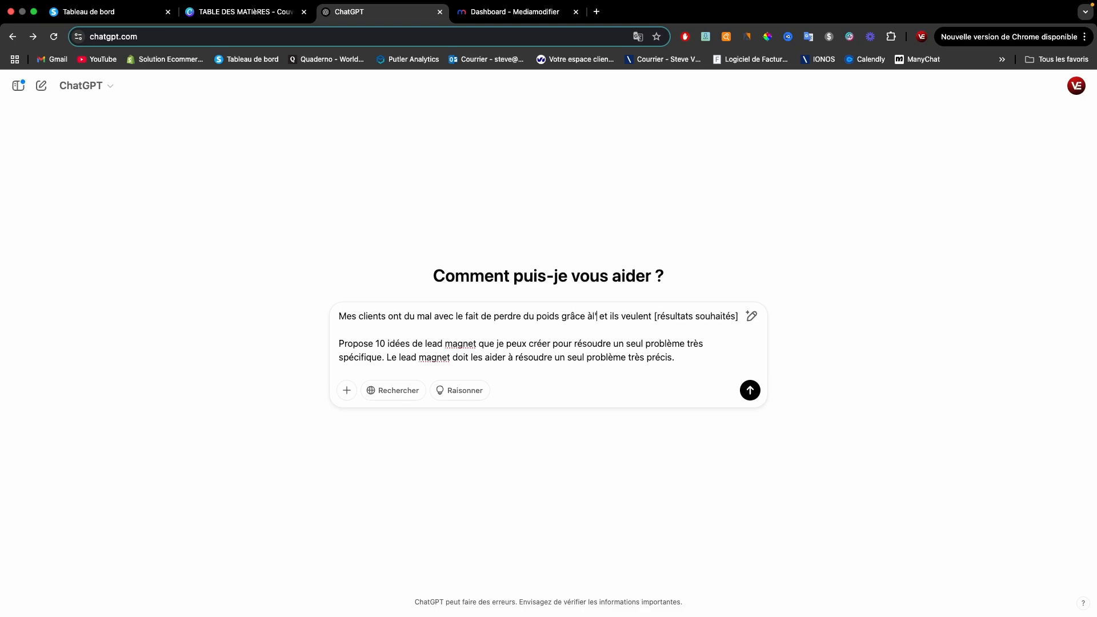
pyautogui.write('ation')
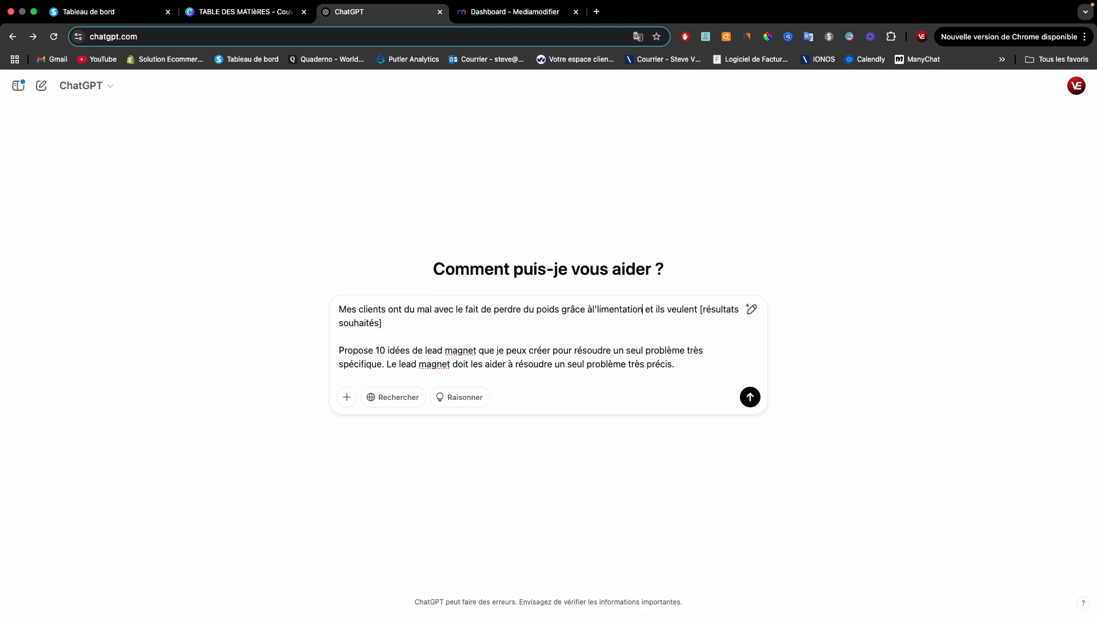
pyautogui.click(592, 310)
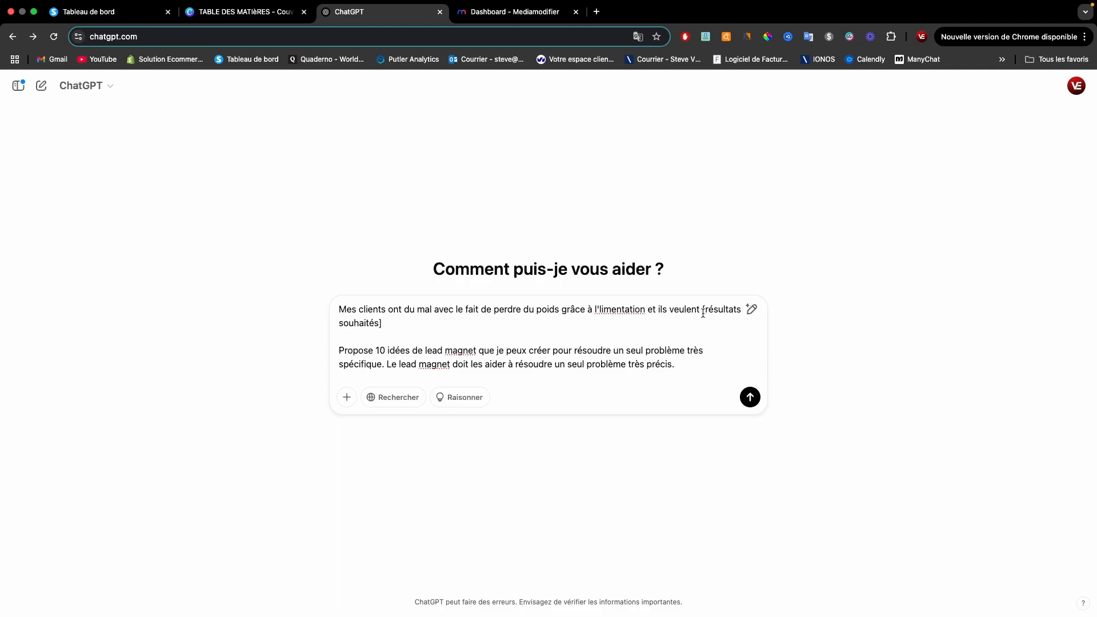
# - Replace the desired-results placeholder with "perdre 5kg en du poids.", send the prompt and read through the suggested lead magnet ideas
pyautogui.moveTo(703, 314); pyautogui.dragTo(715, 317)
pyautogui.write('perdre')
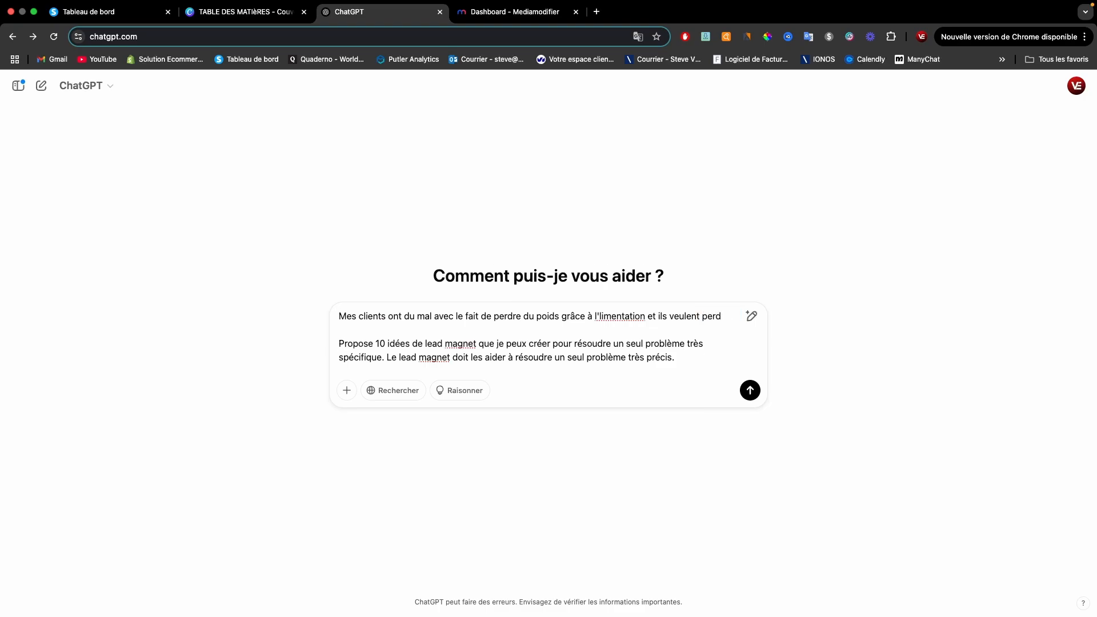
pyautogui.write('re 5kg en')
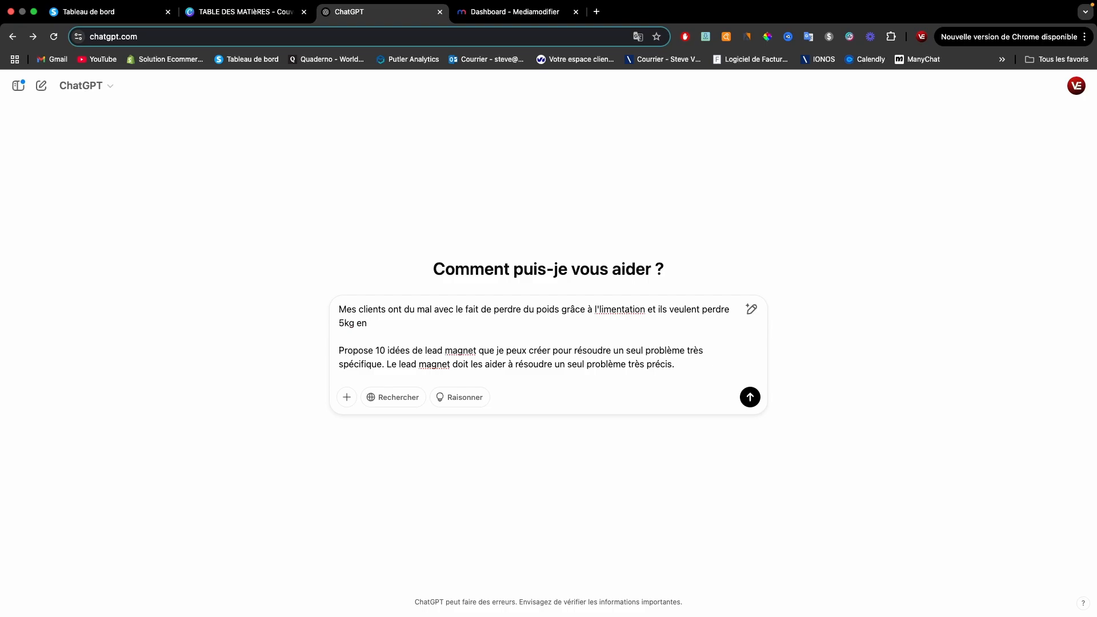
pyautogui.write(' du poids.')
pyautogui.click(752, 398)
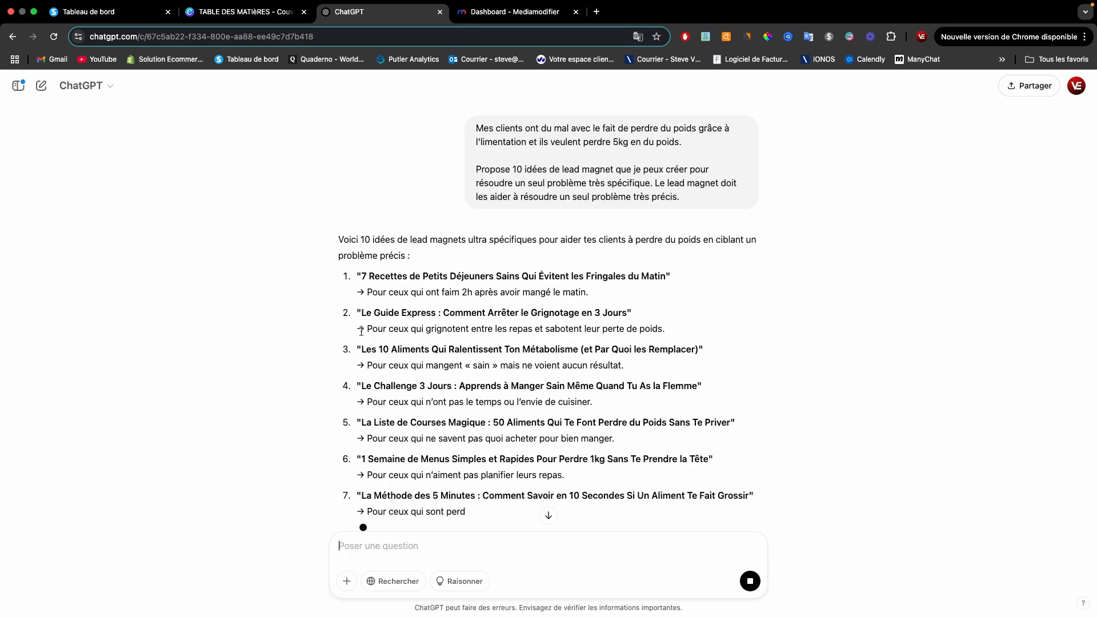
pyautogui.scroll(-1, 463, 367)
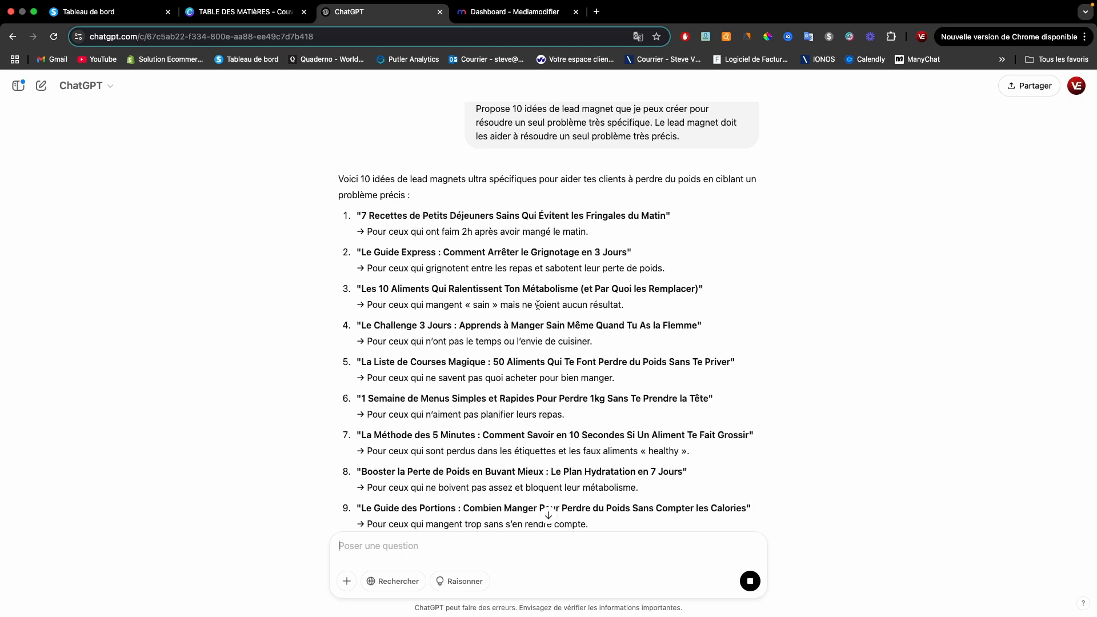
pyautogui.scroll(-1, 540, 305)
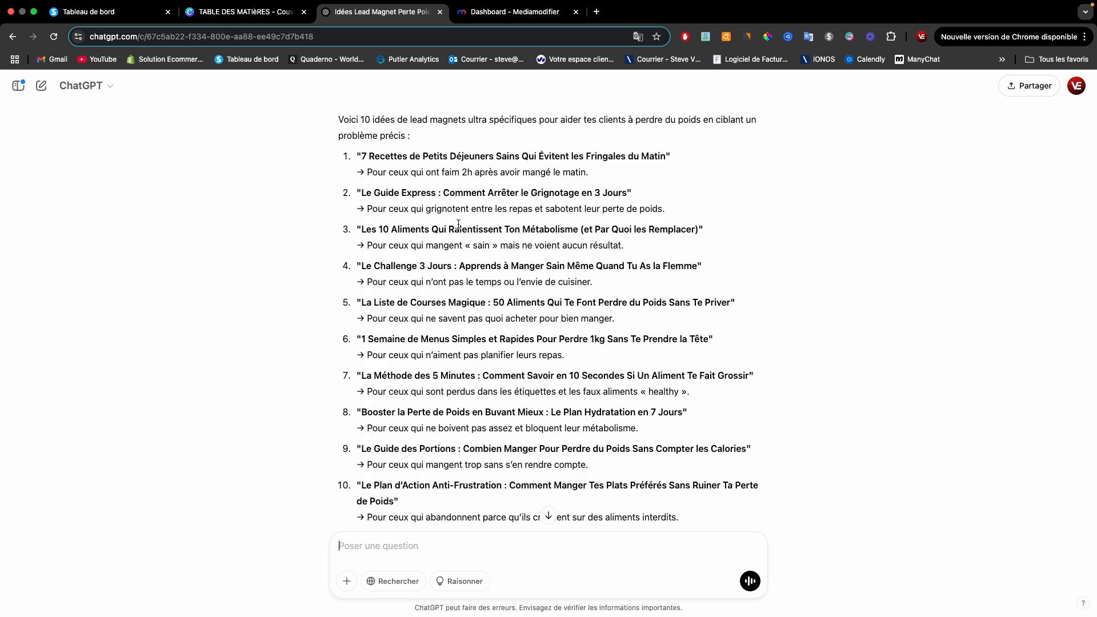
# - Read through the lead magnet ideas and copy the title "La Liste de Courses Magique : 50 Aliments Qui Te Font Perdre du Poids Sans Te Priver"
pyautogui.scroll(-3, 458, 224)
pyautogui.scroll(4, 463, 231)
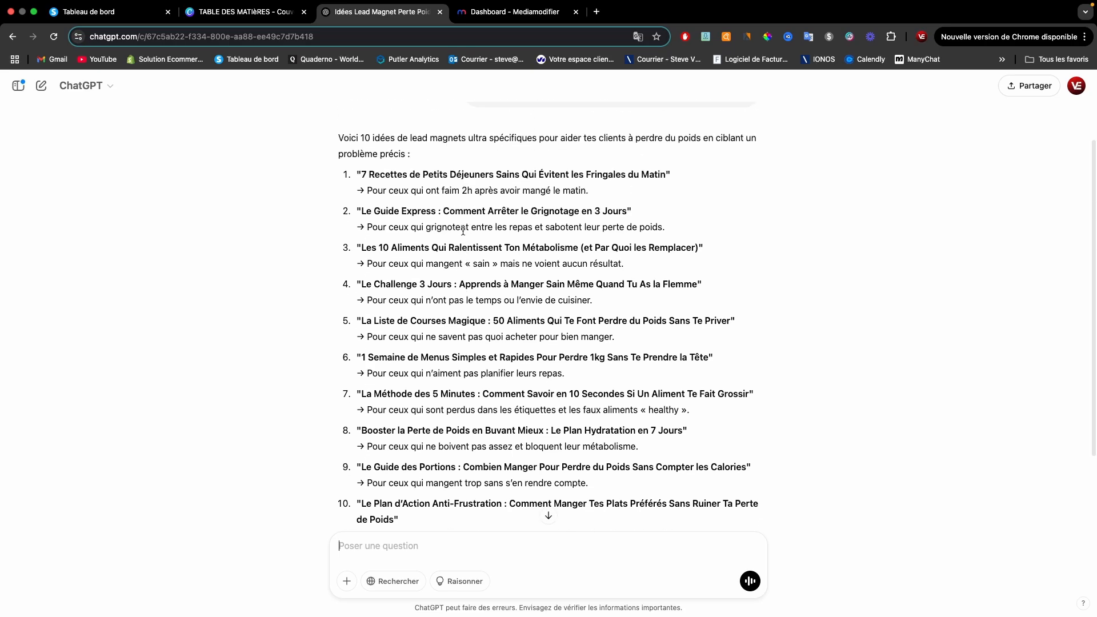
pyautogui.scroll(-2, 463, 231)
pyautogui.scroll(1, 463, 231)
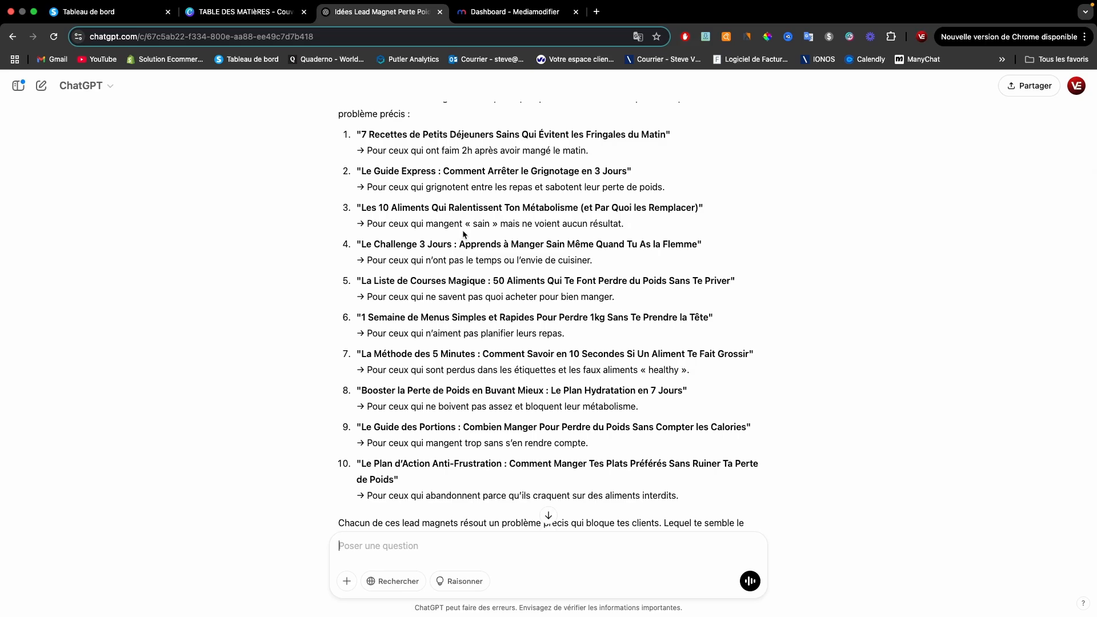
pyautogui.scroll(-1, 463, 231)
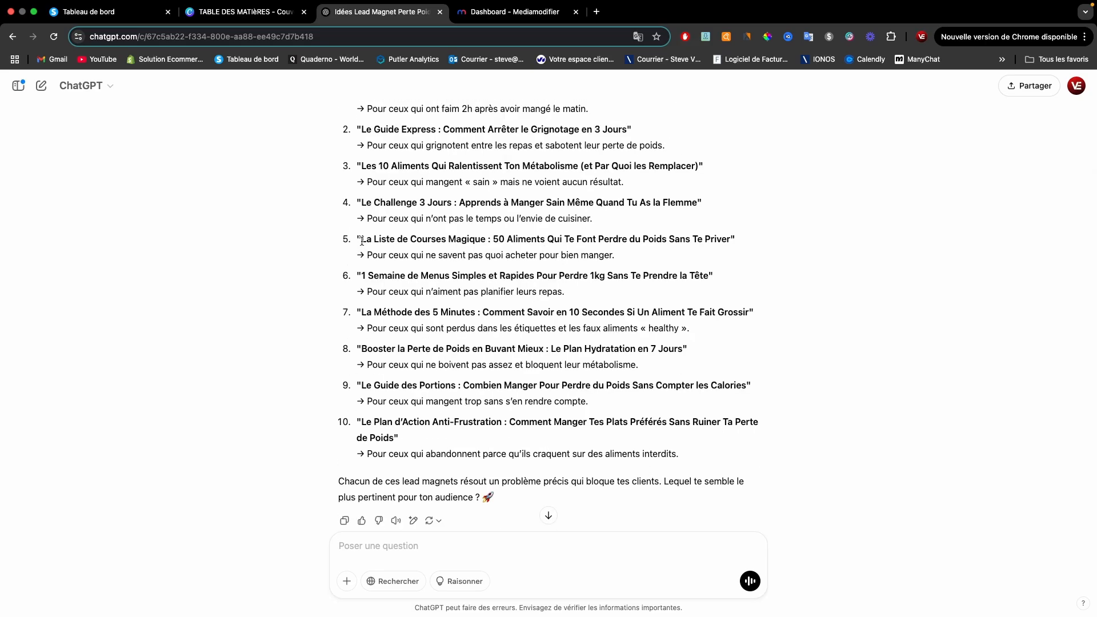
pyautogui.moveTo(361, 241); pyautogui.dragTo(617, 247)
pyautogui.moveTo(684, 246); pyautogui.dragTo(729, 242)
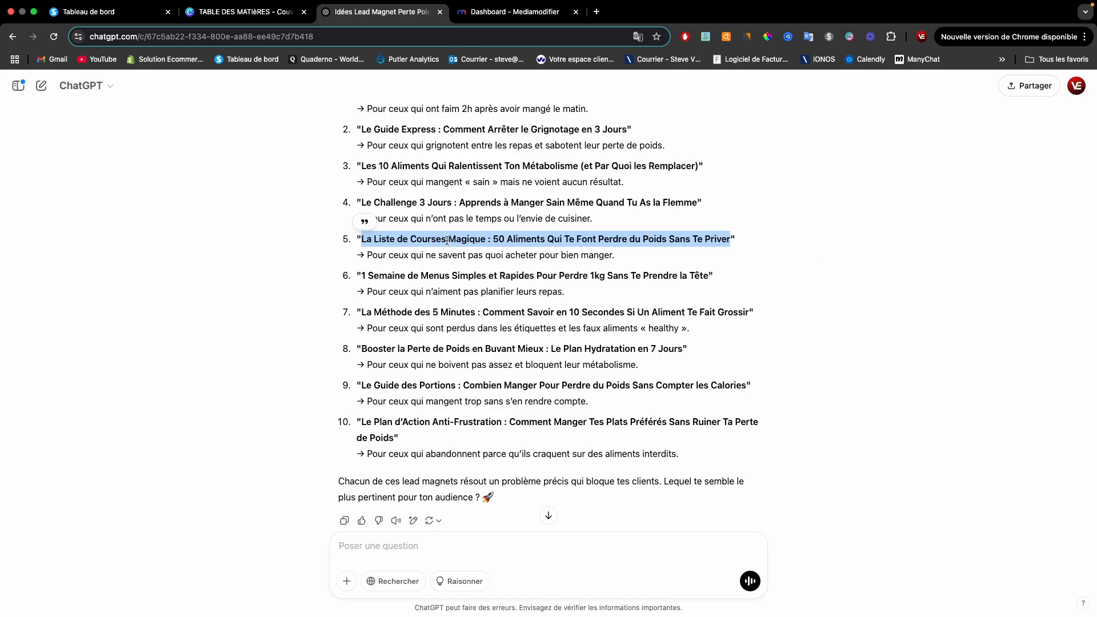
# - Switch to Canva and replace the "SMART MONEY" cover title with the copied lead magnet title
pyautogui.click(252, 17)
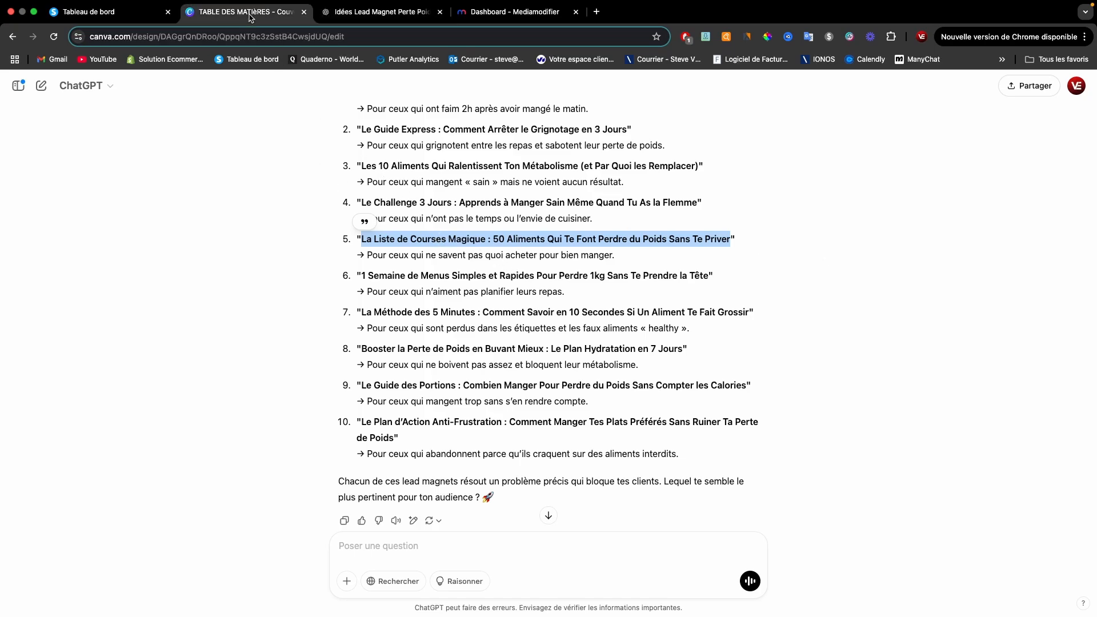
pyautogui.click(563, 280)
pyautogui.doubleClick(563, 280)
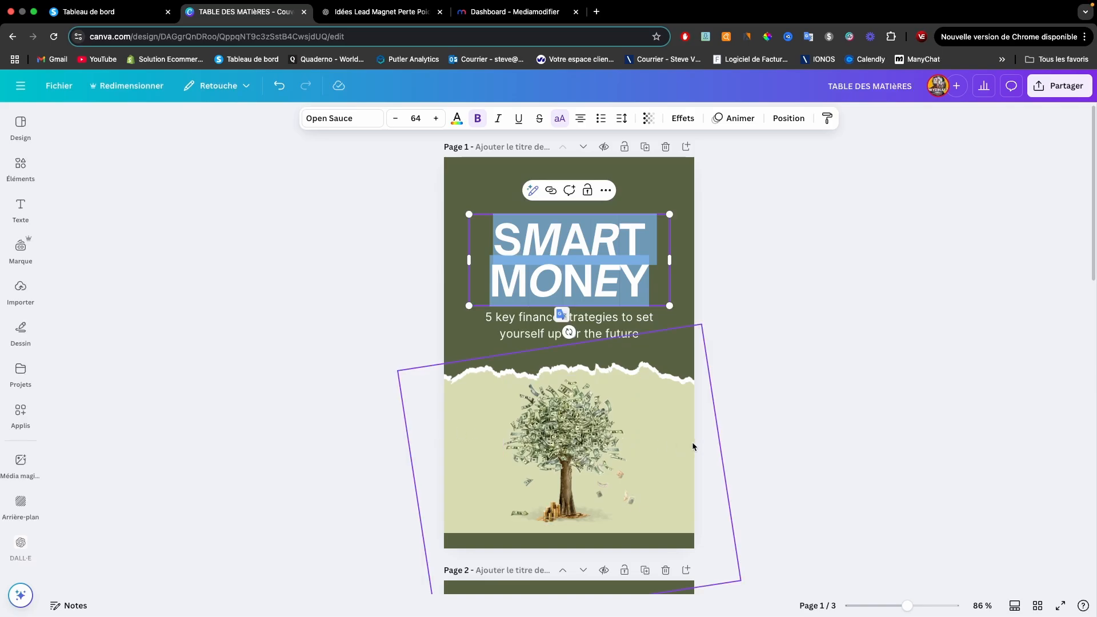
pyautogui.press('super+v')
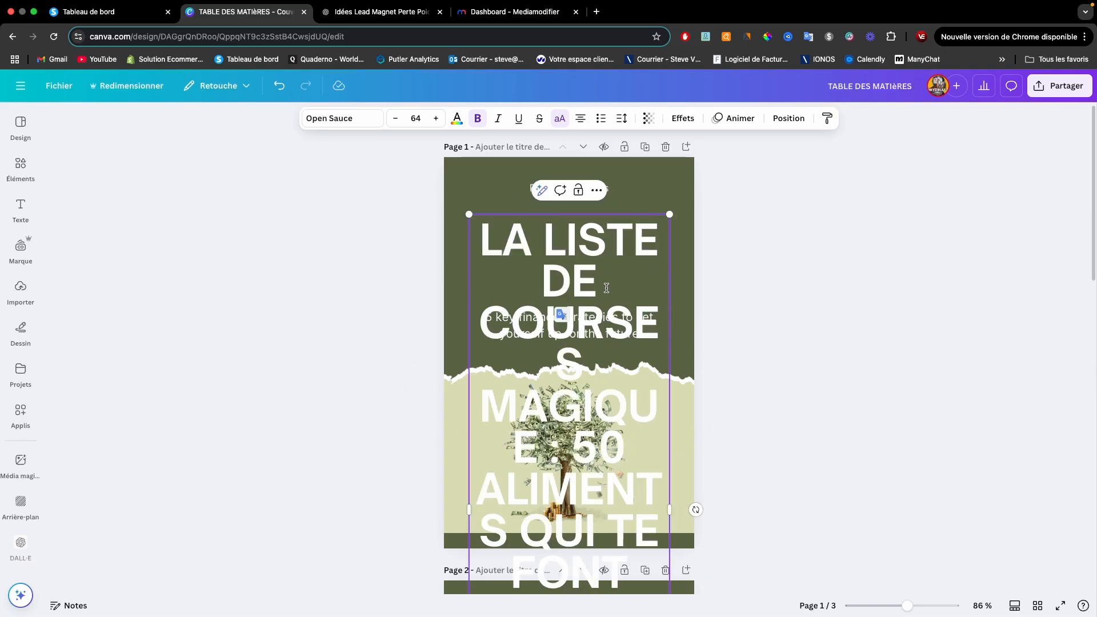
# - Set the whole cover title to font size 30 and widen its text box to the page's right edge
pyautogui.press('super+a')
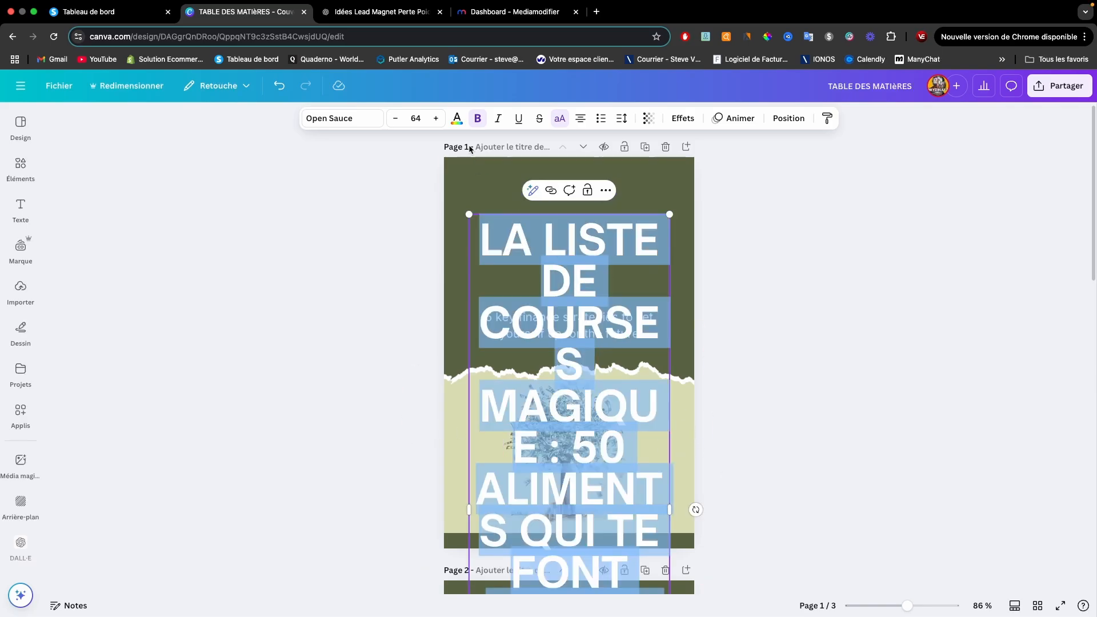
pyautogui.click(415, 117)
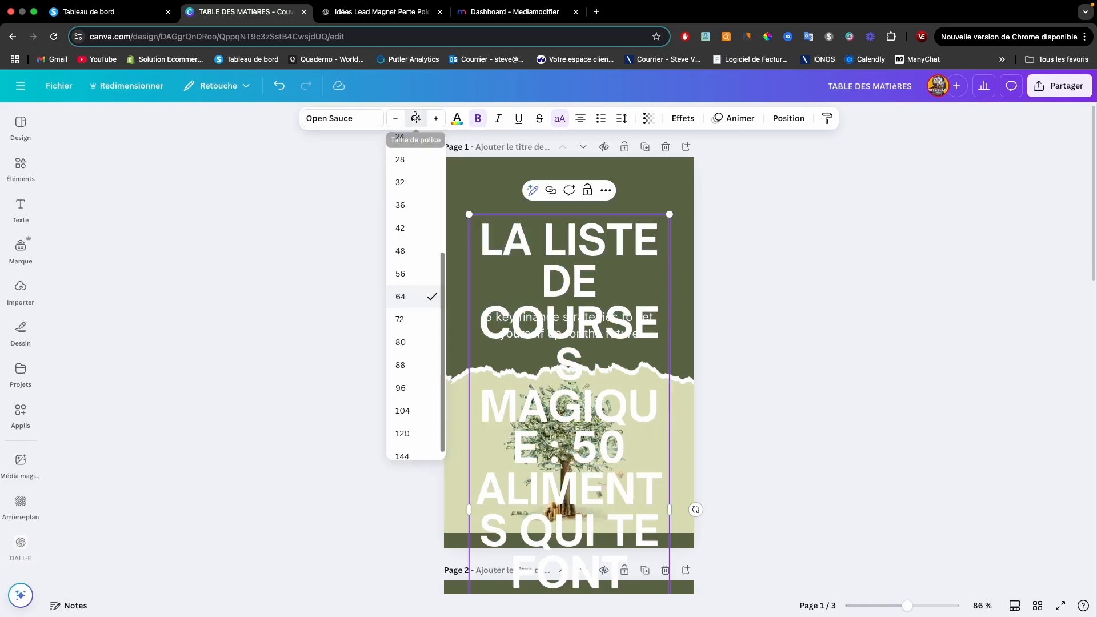
pyautogui.press('capslock')
pyautogui.write('35')
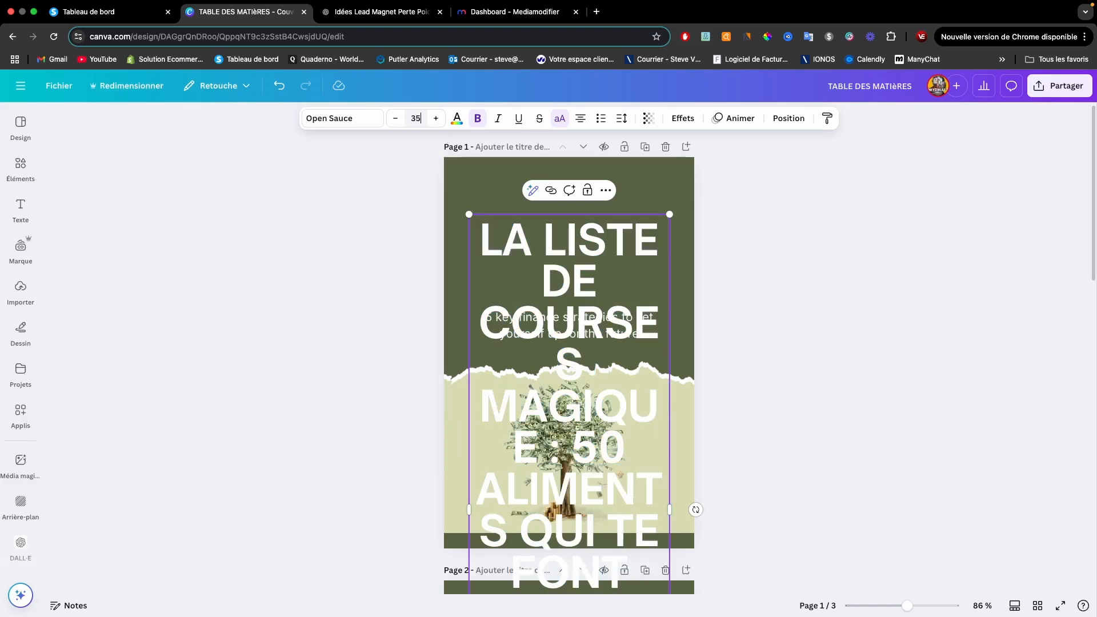
pyautogui.press('BackSpace')
pyautogui.write('0')
pyautogui.press('Return')
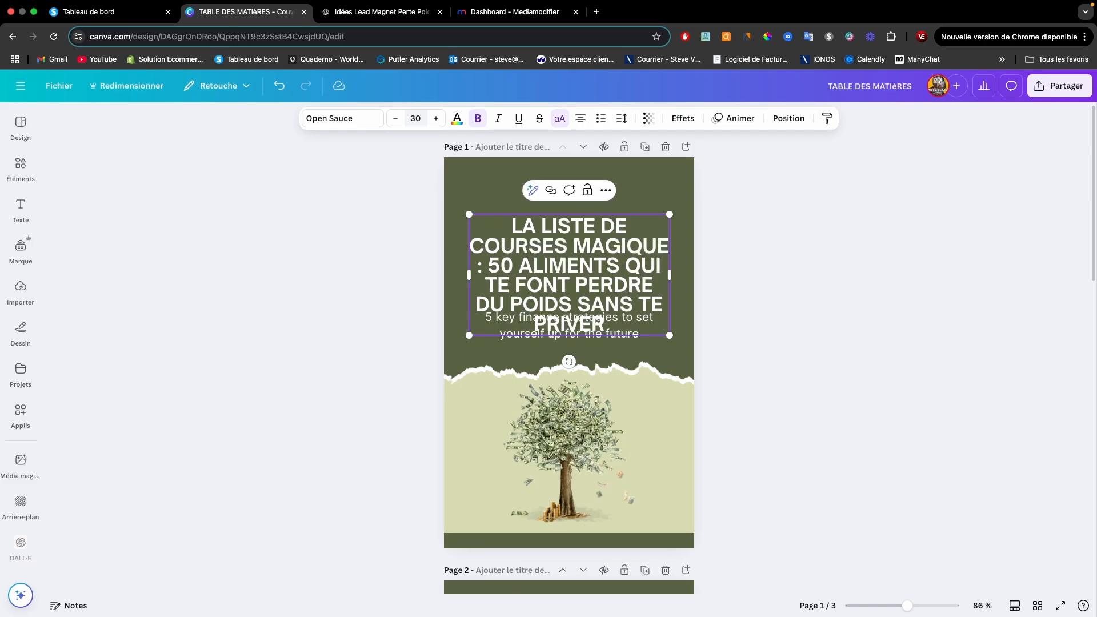
pyautogui.moveTo(669, 275); pyautogui.dragTo(703, 276)
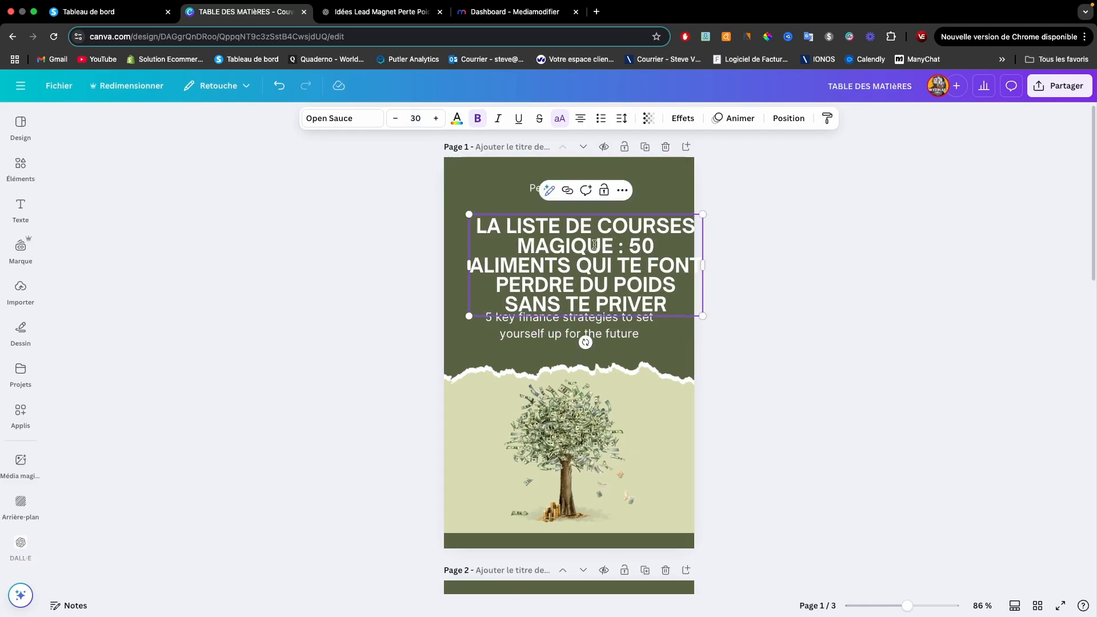
# - Shorten the cover title to "LA LISTE DE COURSES MAGIQUE :" and center it on the page just below the author name
pyautogui.moveTo(629, 247); pyautogui.dragTo(670, 302)
pyautogui.press('BackSpace')
pyautogui.press('BackSpace')
pyautogui.press('BackSpace')
pyautogui.press('BackSpace')
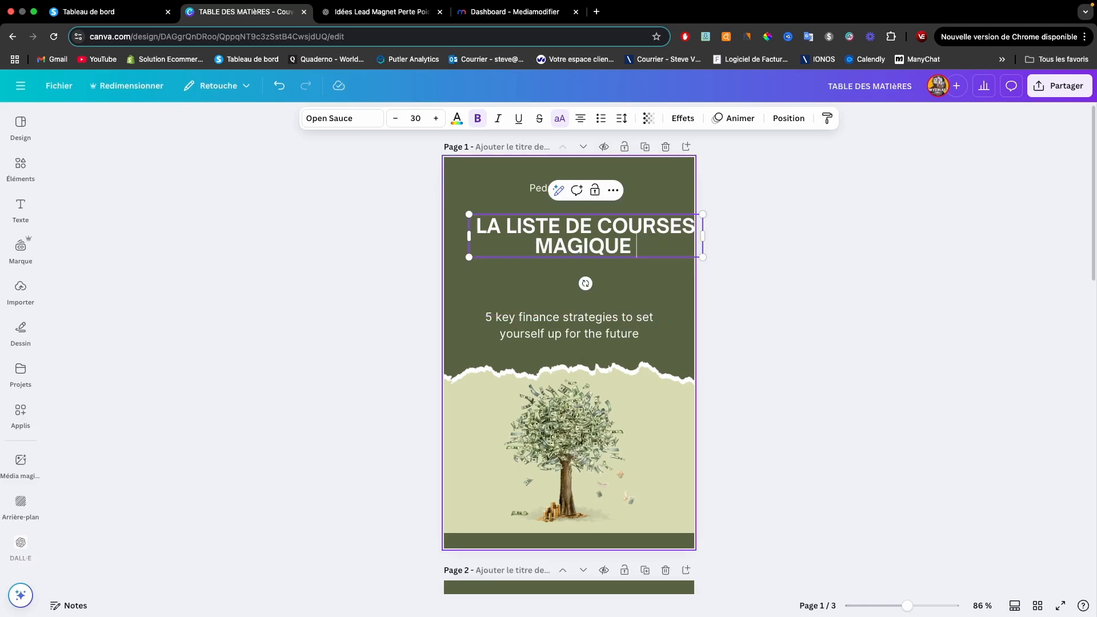
pyautogui.write(':')
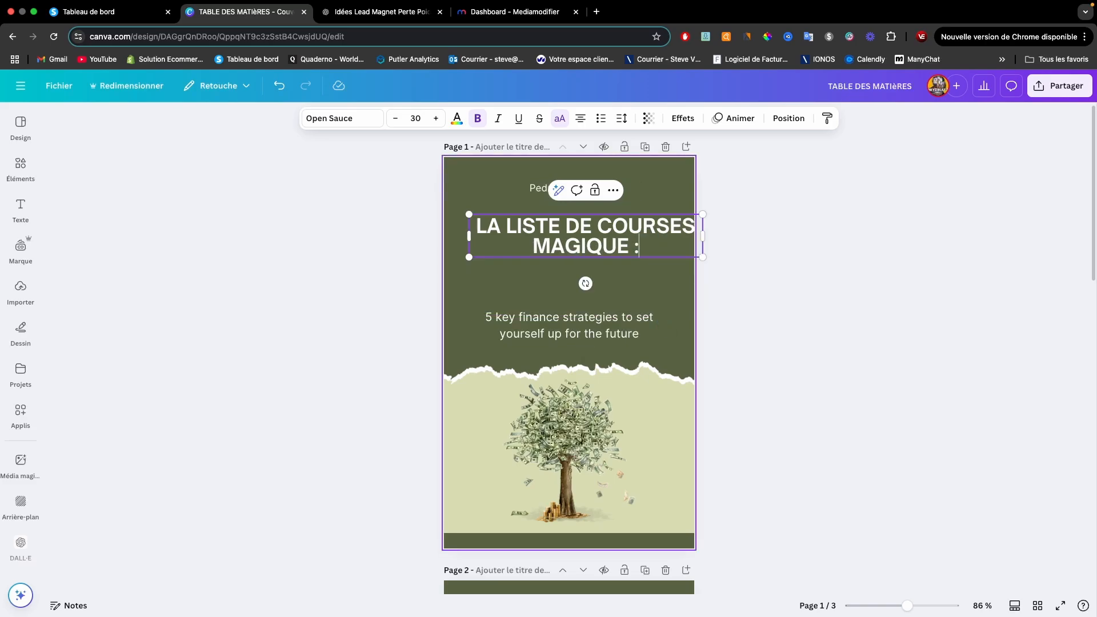
pyautogui.click(630, 287)
pyautogui.moveTo(611, 234); pyautogui.dragTo(593, 220)
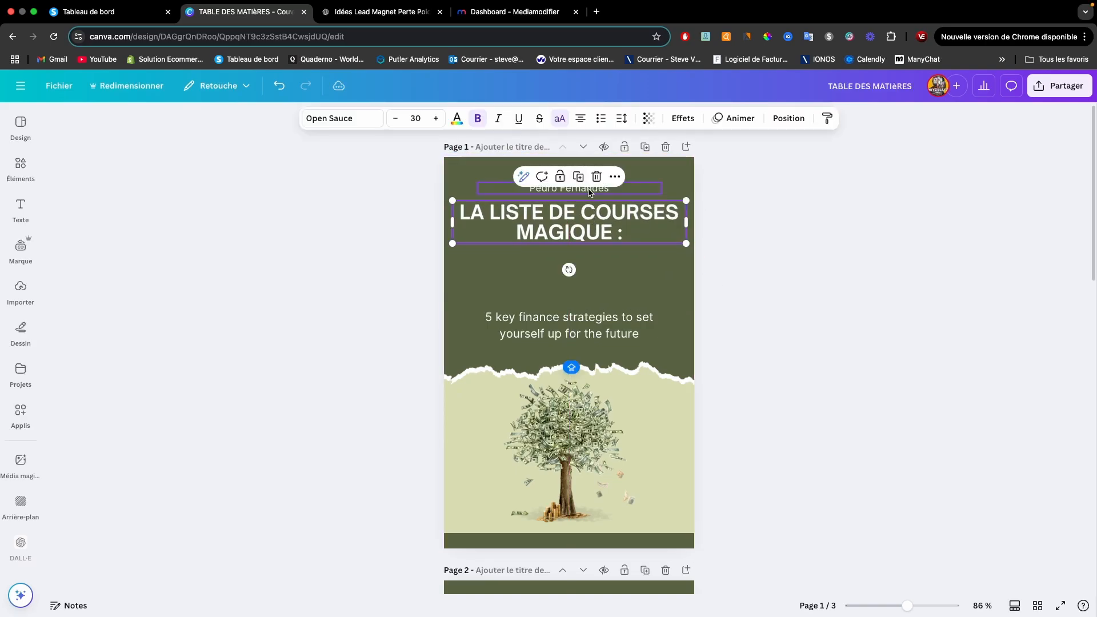
# - Replace the cover subtitle with "50 Aliments Qui Te Font Perdre du Poids Sans Te Priver" and move it directly beneath the title
pyautogui.doubleClick(568, 336)
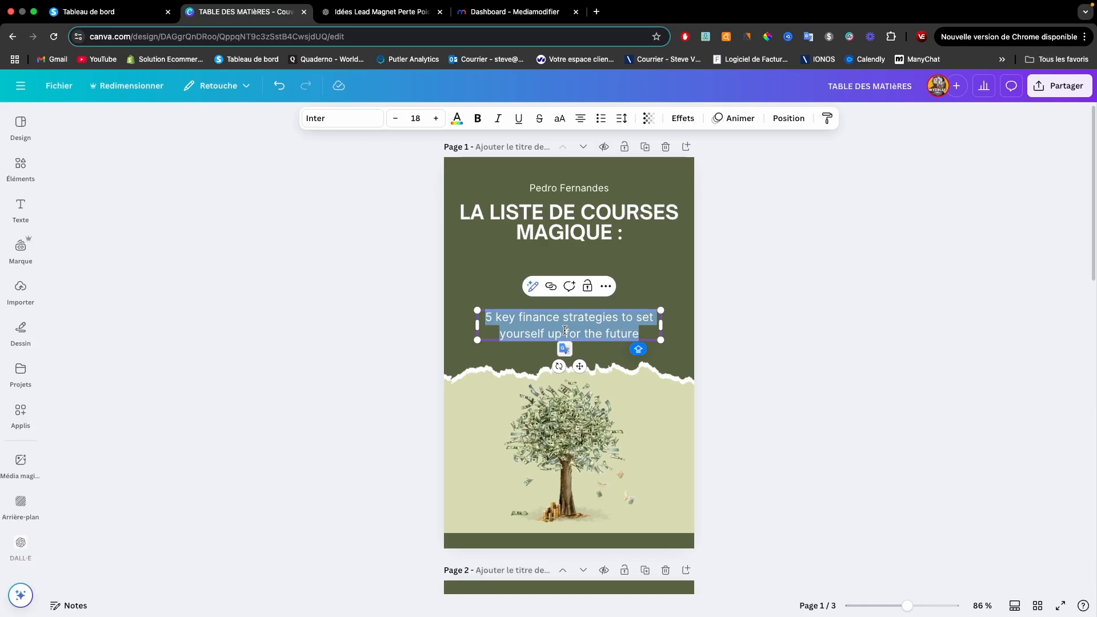
pyautogui.write('50 Aliments Qui Te Font Perdre du Poids Sans Te Priver')
pyautogui.click(776, 307)
pyautogui.moveTo(578, 324); pyautogui.dragTo(578, 259)
# - Break the cover title after "LA LISTE DE" and enlarge it to font size 32 between the author name and subtitle
pyautogui.click(588, 214)
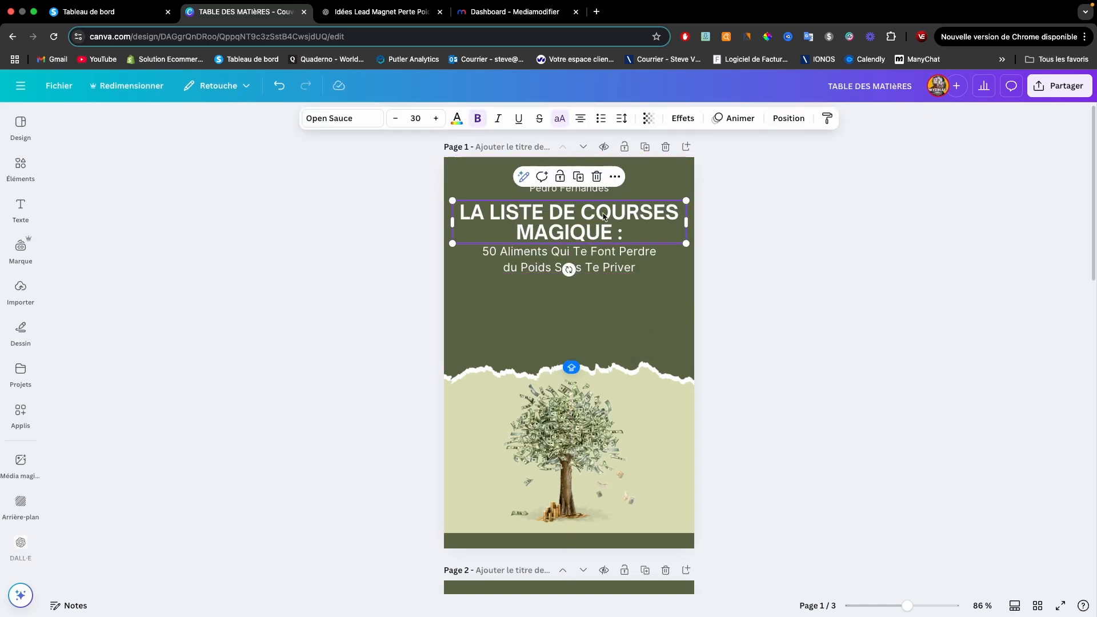
pyautogui.press('Left')
pyautogui.press('Return')
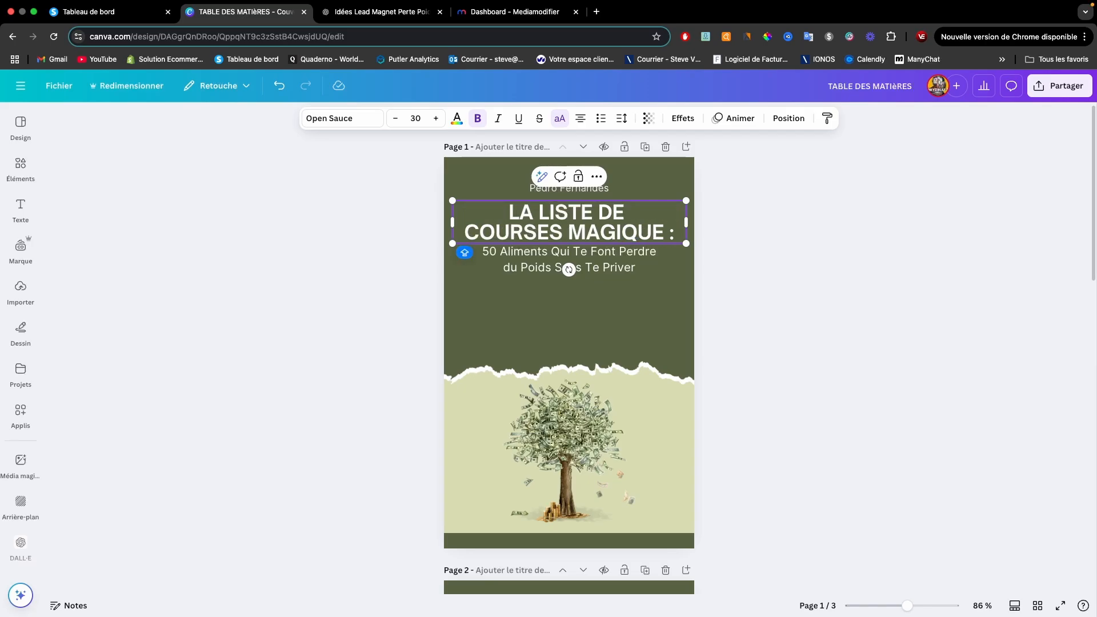
pyautogui.click(807, 252)
pyautogui.moveTo(593, 217); pyautogui.dragTo(583, 216)
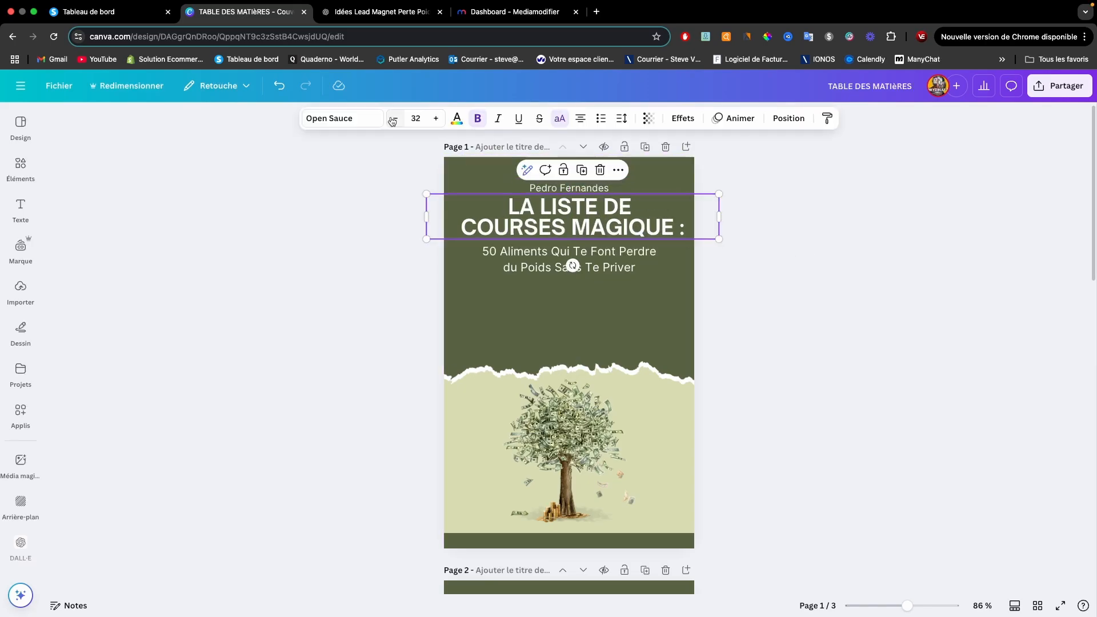
pyautogui.click(850, 289)
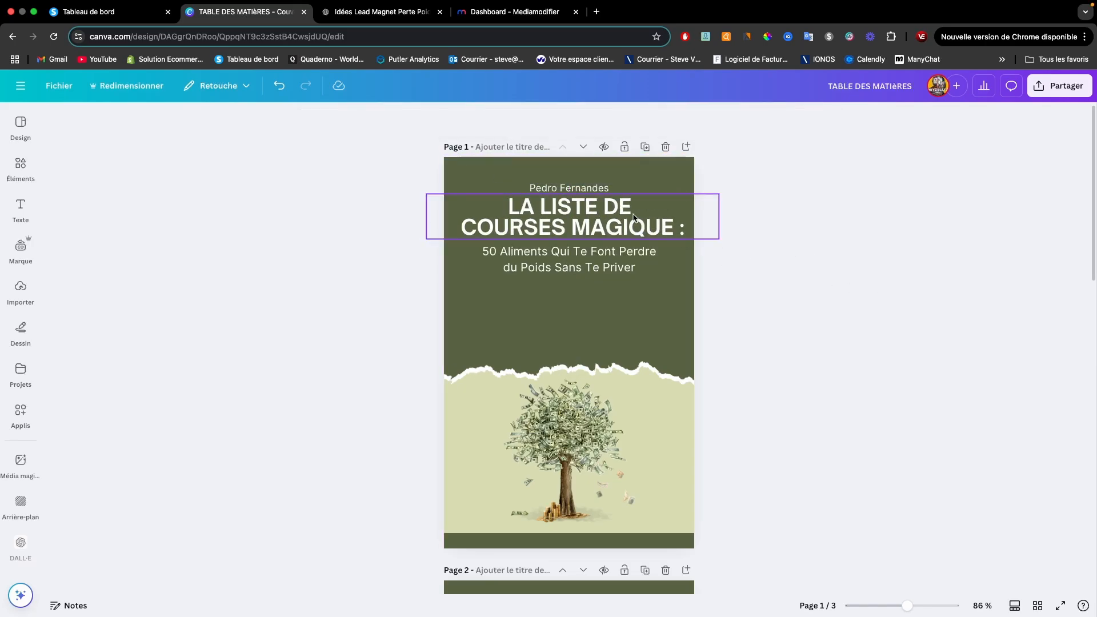
# - Replace the sample author name above the cover title with the real author's first name only
pyautogui.doubleClick(577, 189)
pyautogui.write('St')
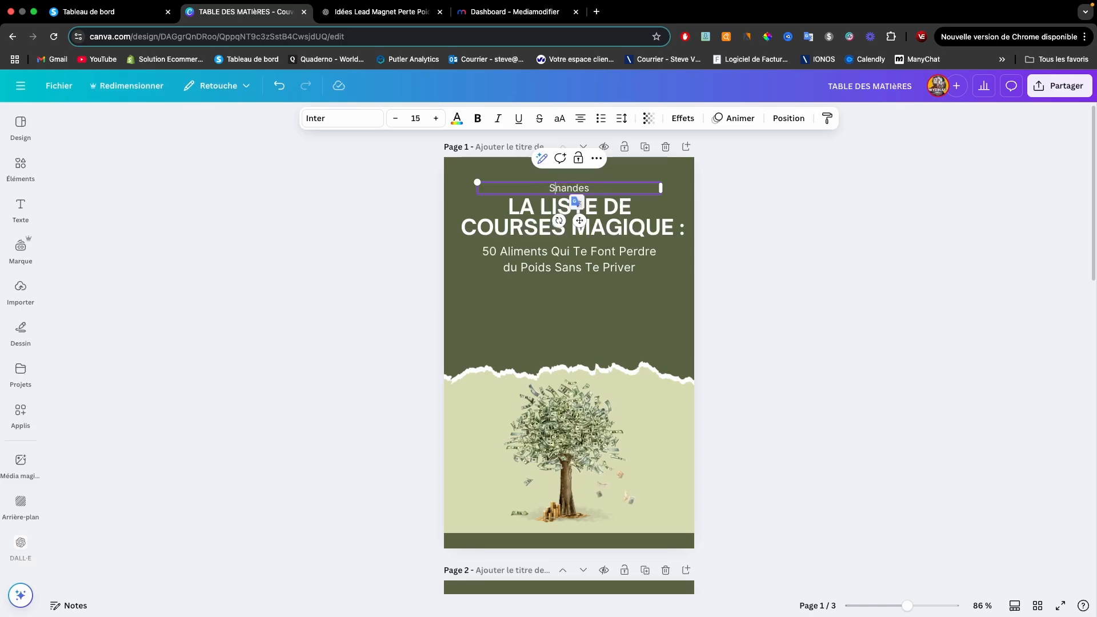
pyautogui.write('eve')
pyautogui.doubleClick(593, 195)
pyautogui.press('BackSpace')
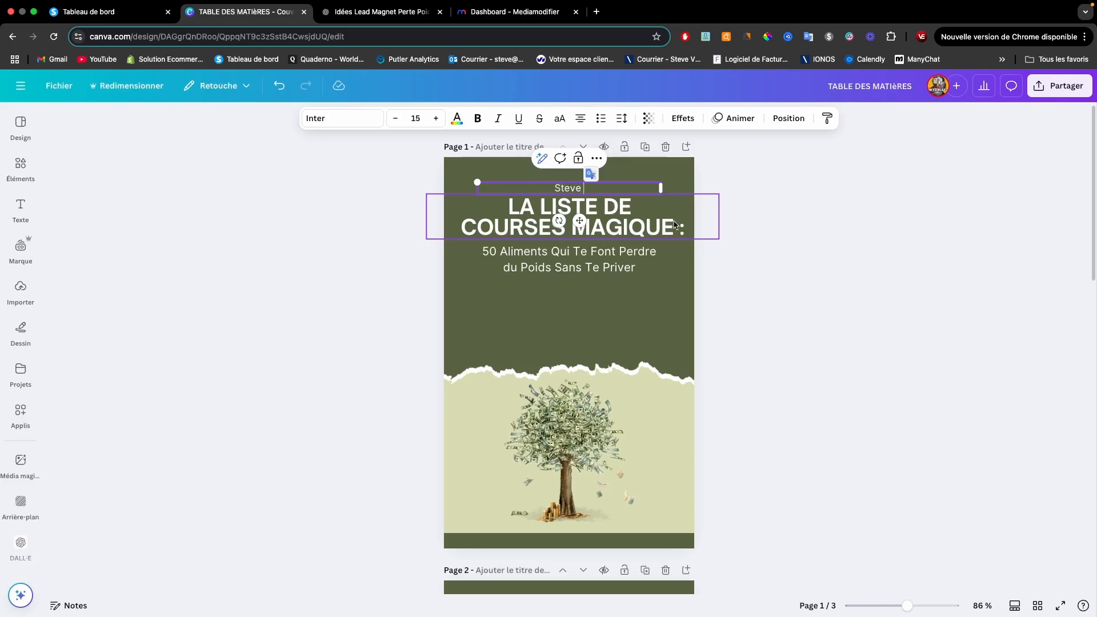
pyautogui.click(761, 273)
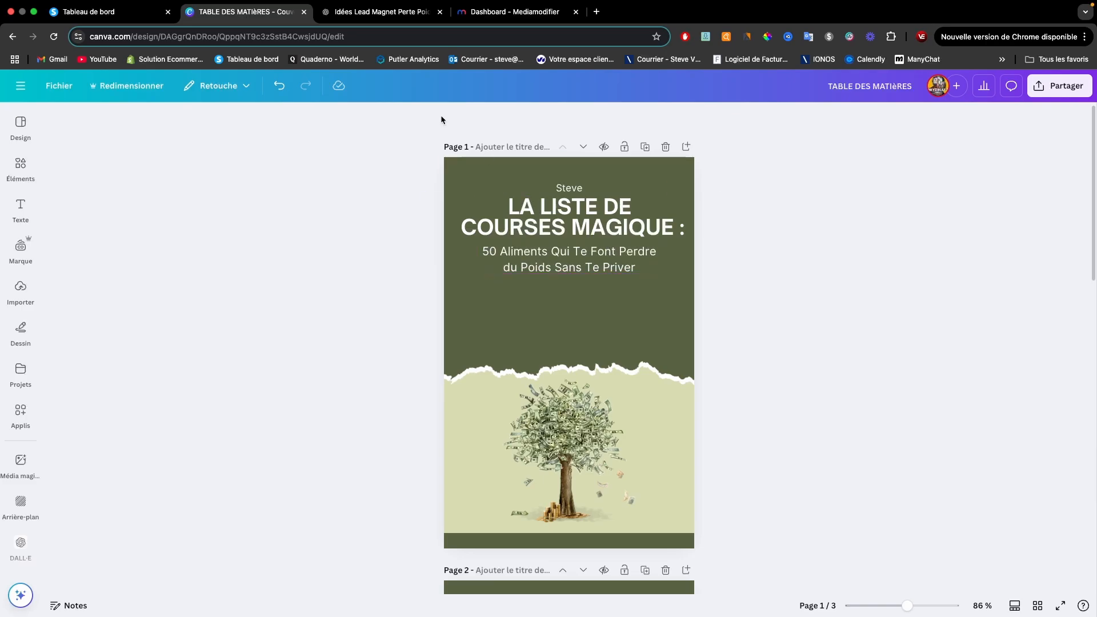
# - Switch to ChatGPT and enter the table of contents prompt requesting an introduction, a conclusion and a page breakdown, with placeholders for title and page count
pyautogui.click(372, 14)
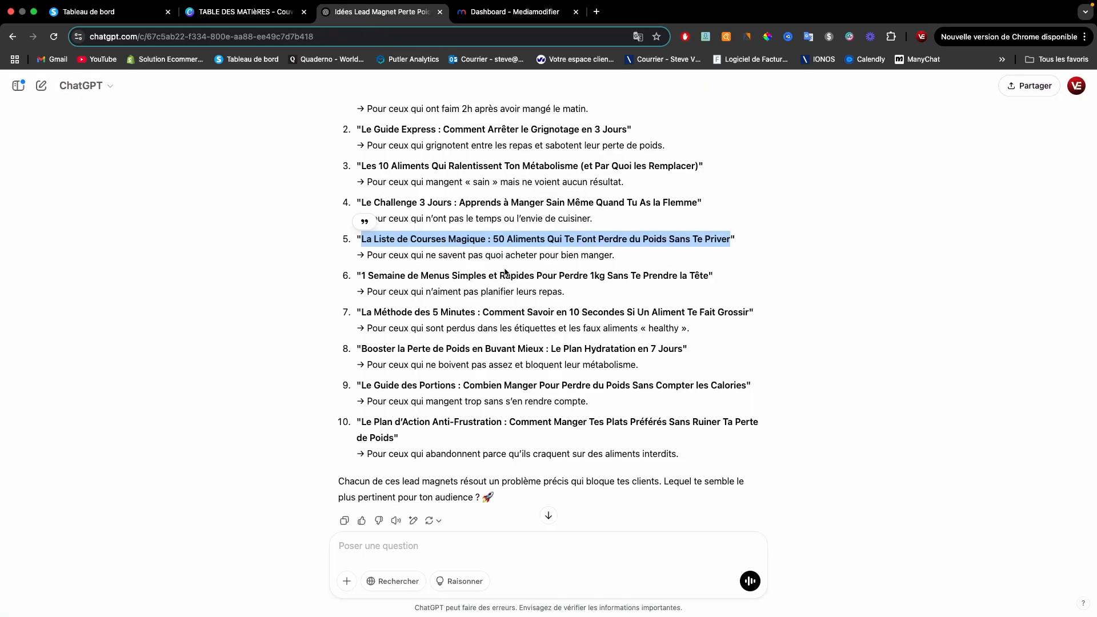
pyautogui.scroll(-1, 506, 272)
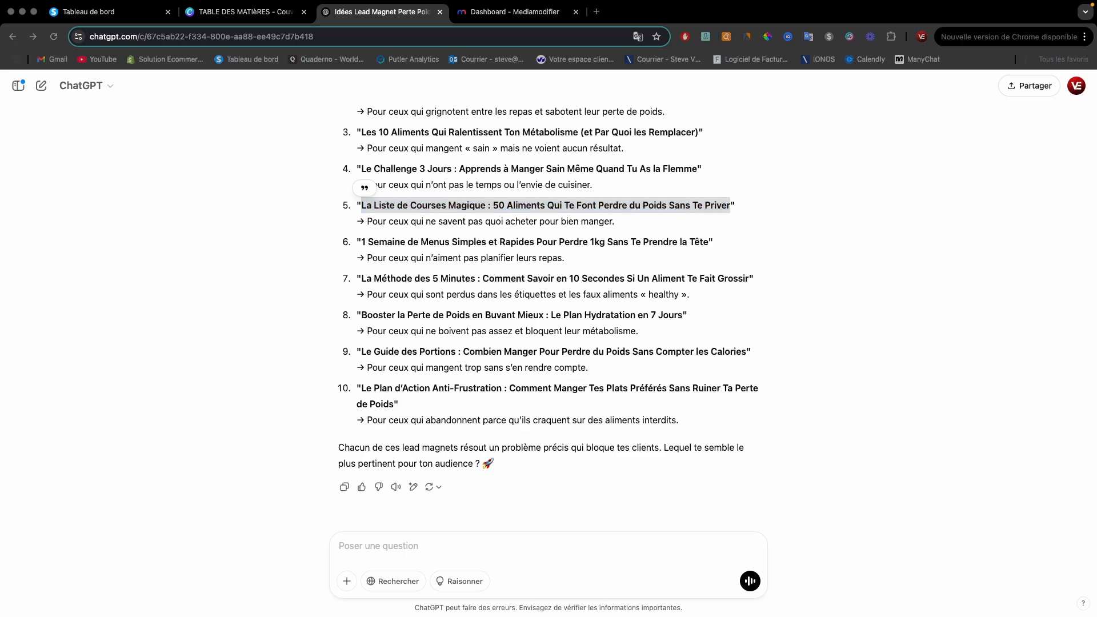
pyautogui.click(423, 537)
pyautogui.write('Génère une table des matières pour un ebook intitulé [nom de l’ebook]. L’ebook aura exactement [nombre de pages]. Inclus une introduction et une conclusion. Fourni la répartition des pages pour chaque chapitre de manière précise pour atteindre le total de [nombre de pages] sans le dépasser.')
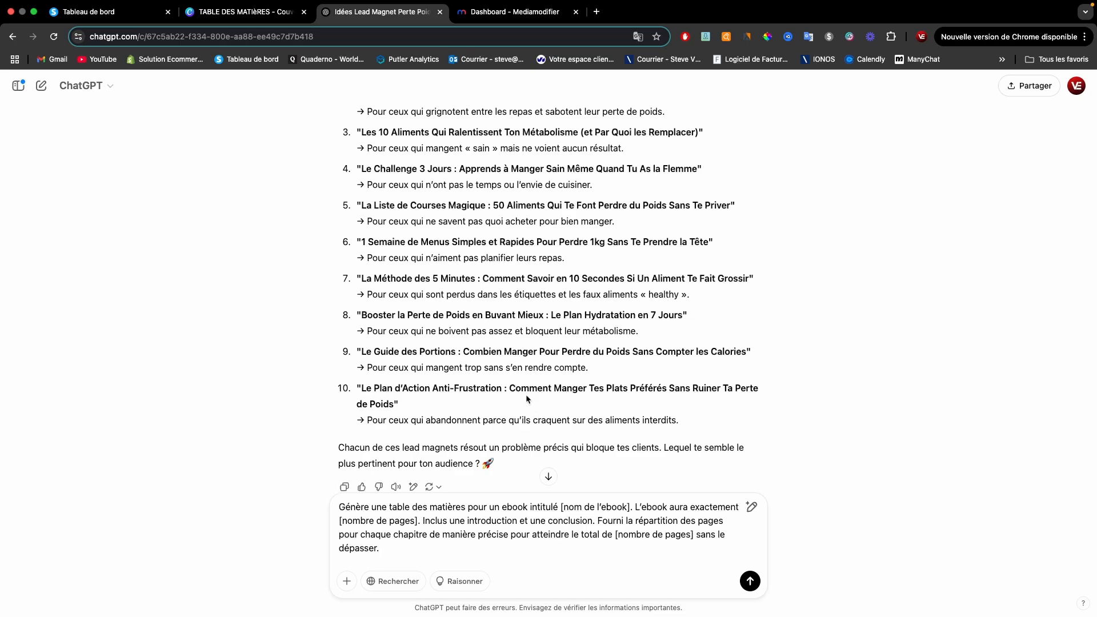
# - Replace the prompt's [nom de l'ebook] placeholder with the title of lead magnet idea 5 copied from the list
pyautogui.moveTo(367, 204); pyautogui.dragTo(731, 206)
pyautogui.press('super+c')
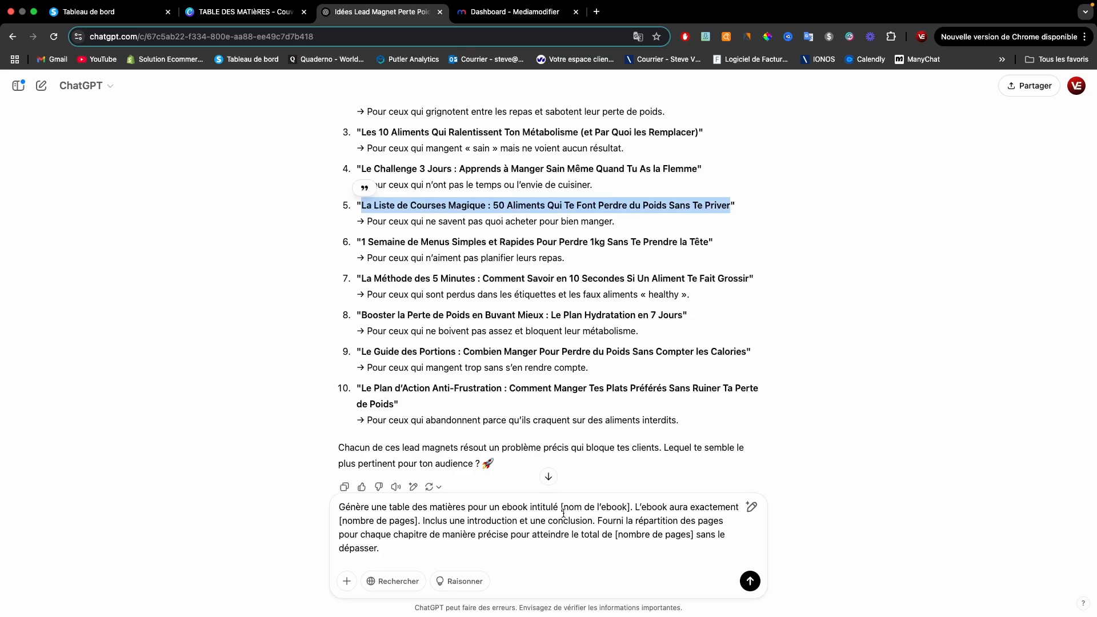
pyautogui.moveTo(562, 509); pyautogui.dragTo(634, 509)
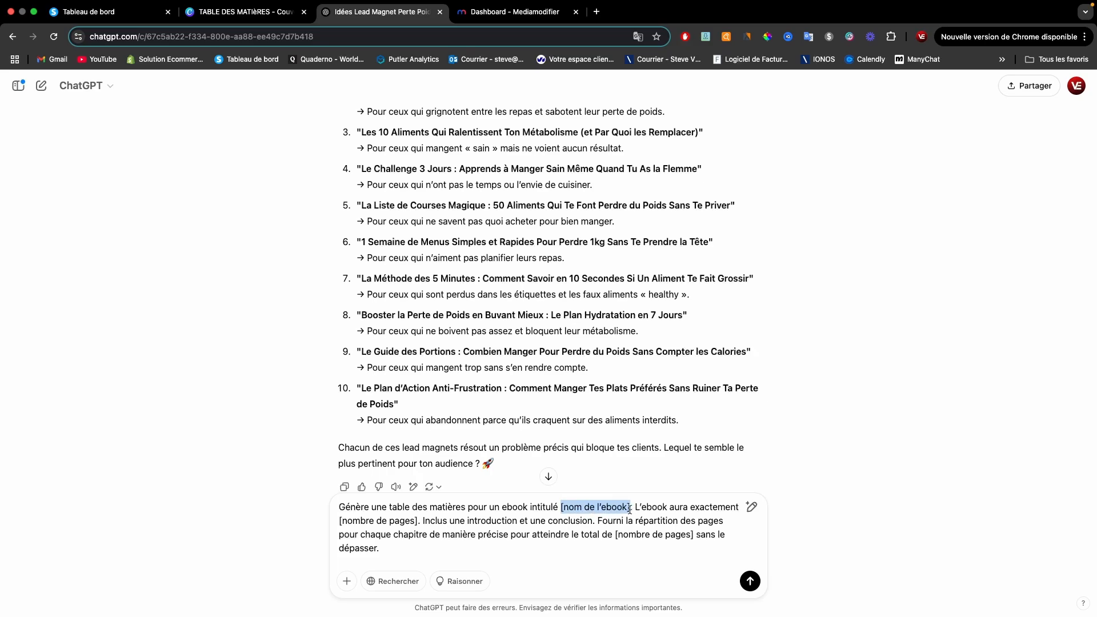
pyautogui.press('super+v')
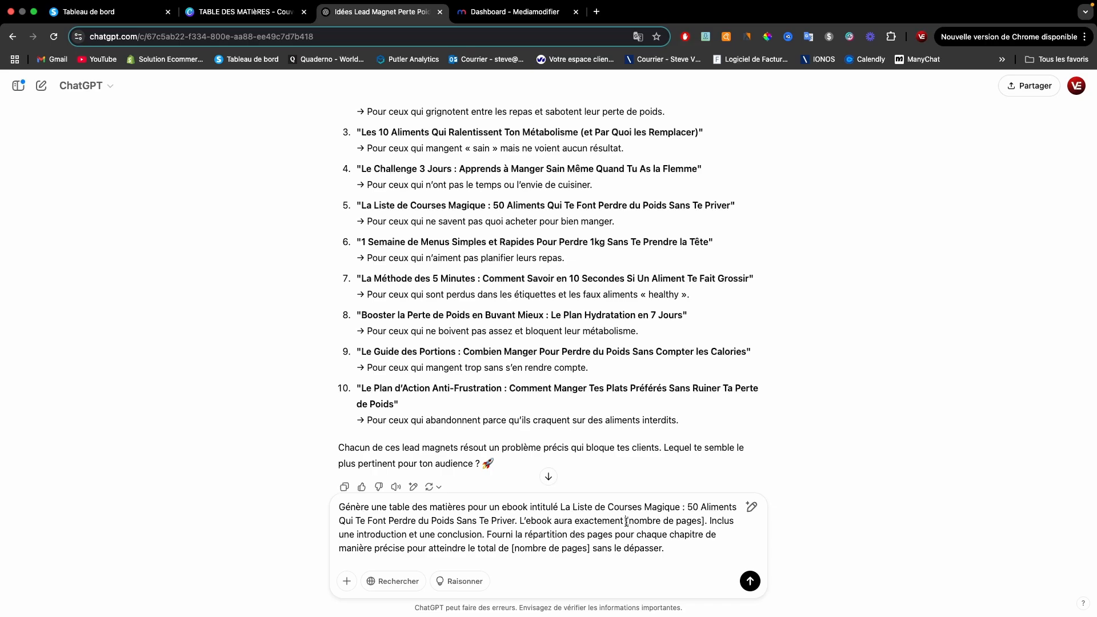
# - Replace the page-count placeholders with "10 pages" and "10", then send the prompt and read through the generated table of contents
pyautogui.moveTo(627, 522); pyautogui.dragTo(701, 522)
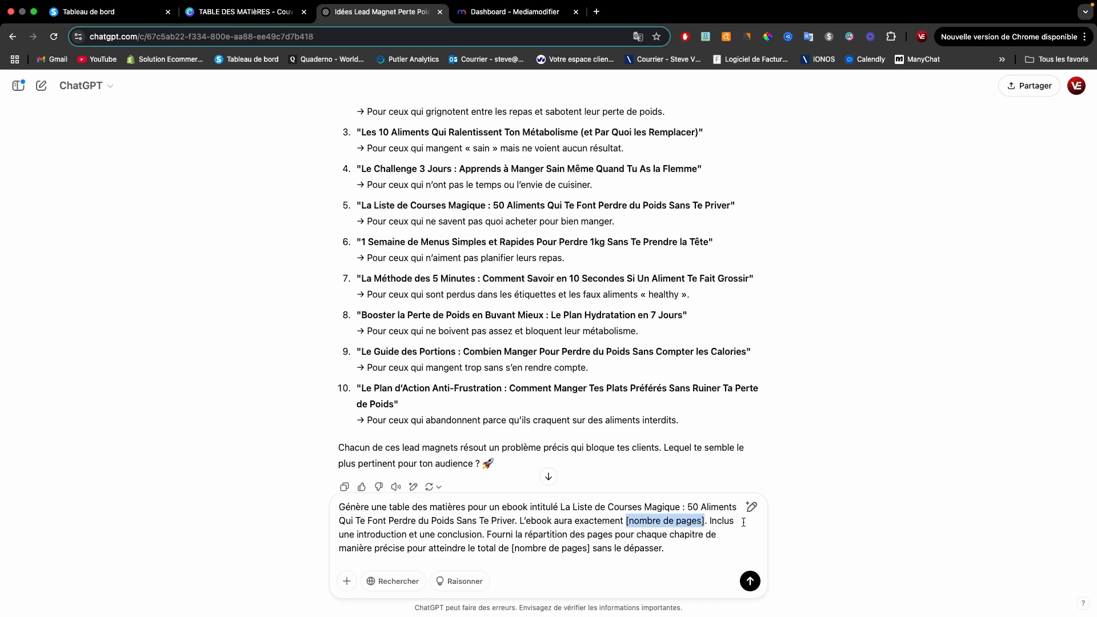
pyautogui.write('10')
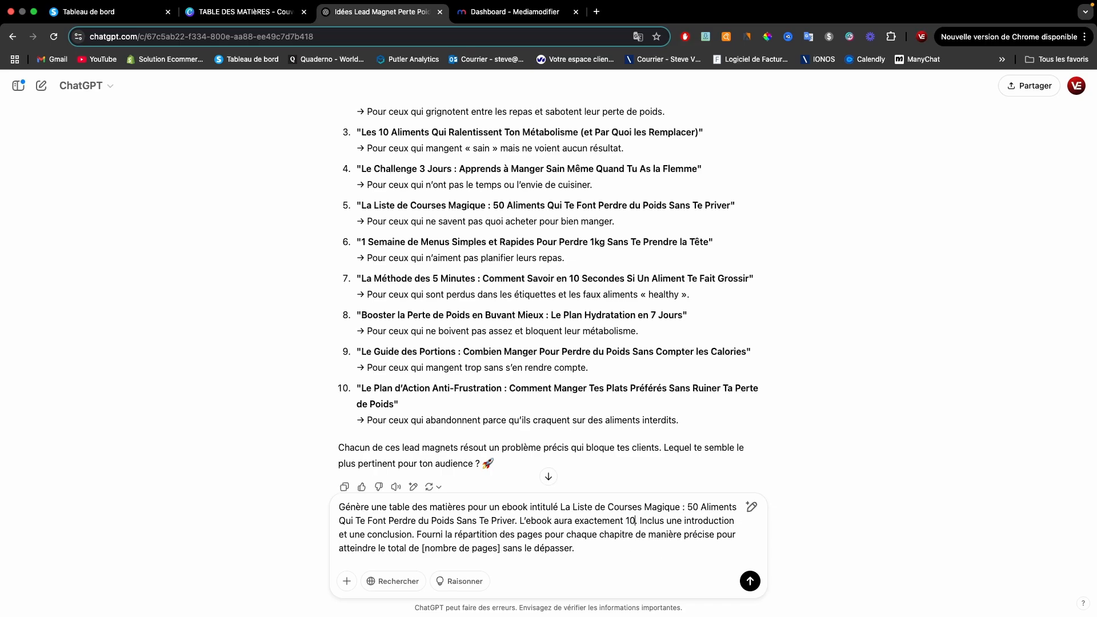
pyautogui.write(' pa')
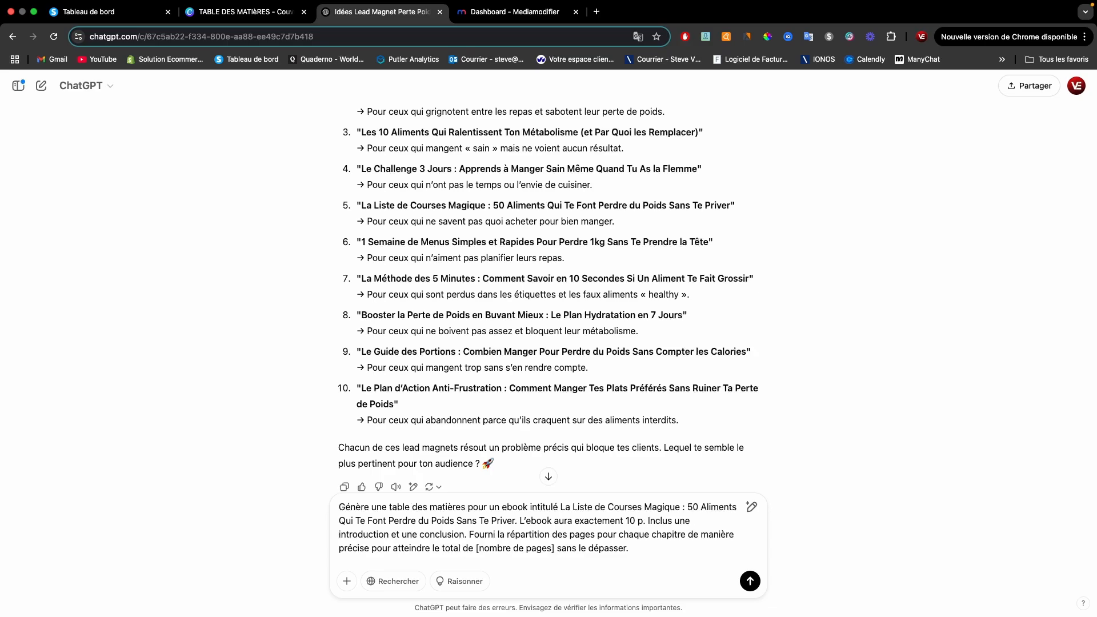
pyautogui.write('ges')
pyautogui.moveTo(477, 549); pyautogui.dragTo(555, 549)
pyautogui.write('10')
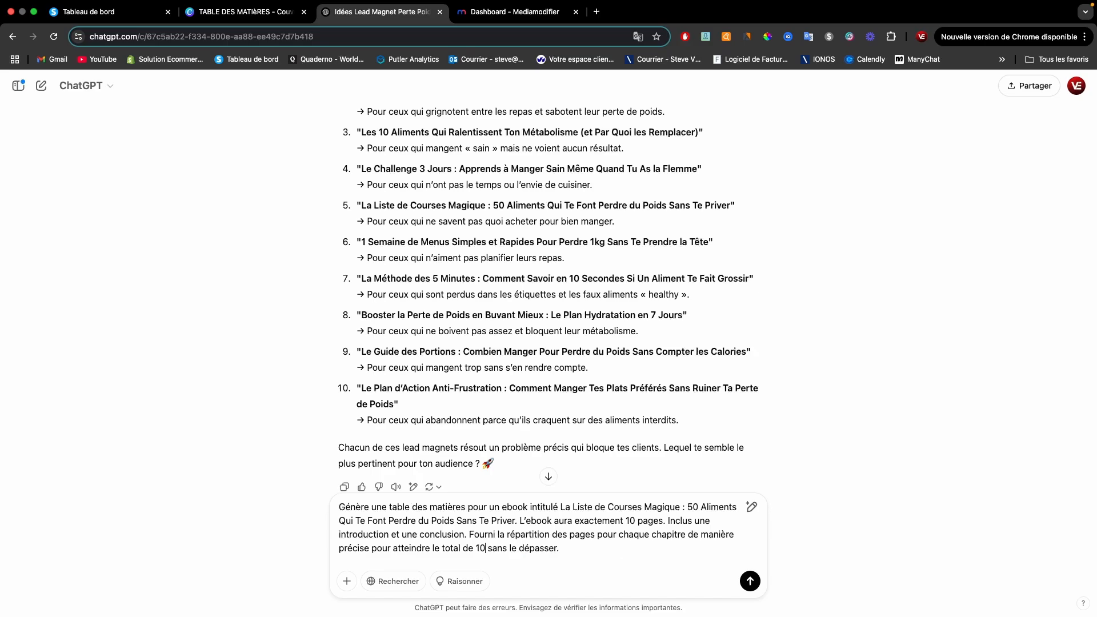
pyautogui.click(750, 582)
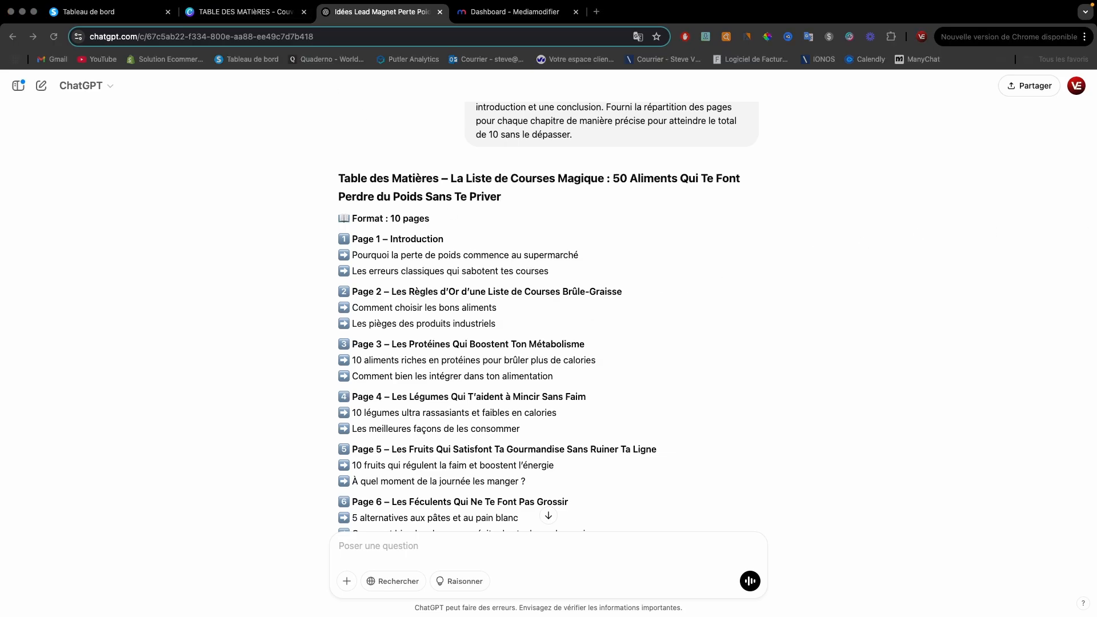
pyautogui.scroll(-6, 657, 352)
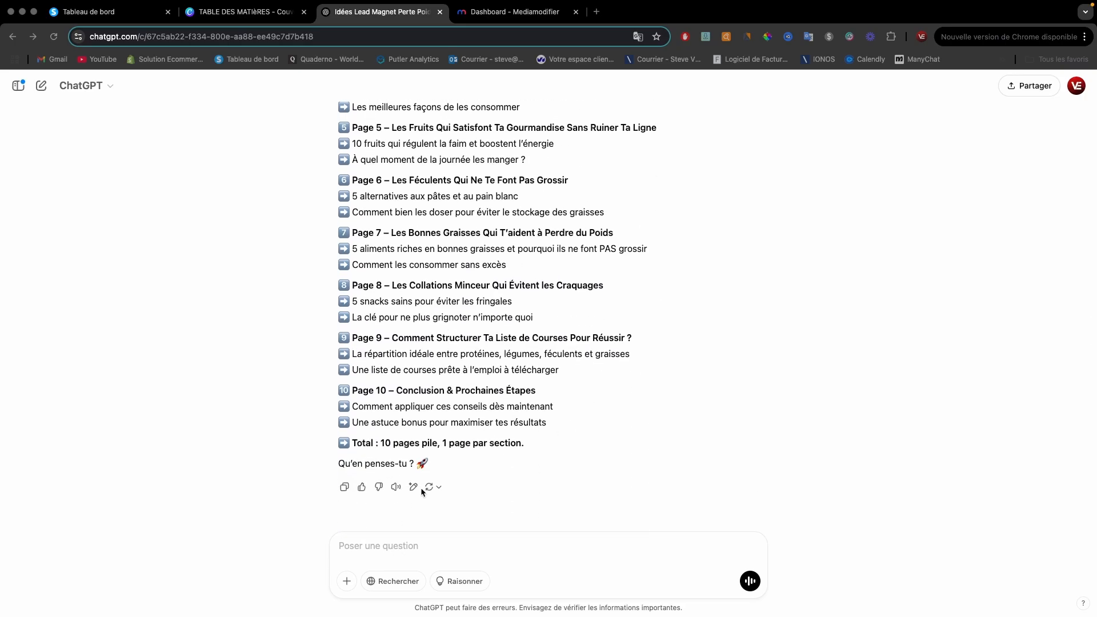
# - Read through the generated ten-page table of contents, from the introduction to the conclusion section
pyautogui.scroll(5, 423, 489)
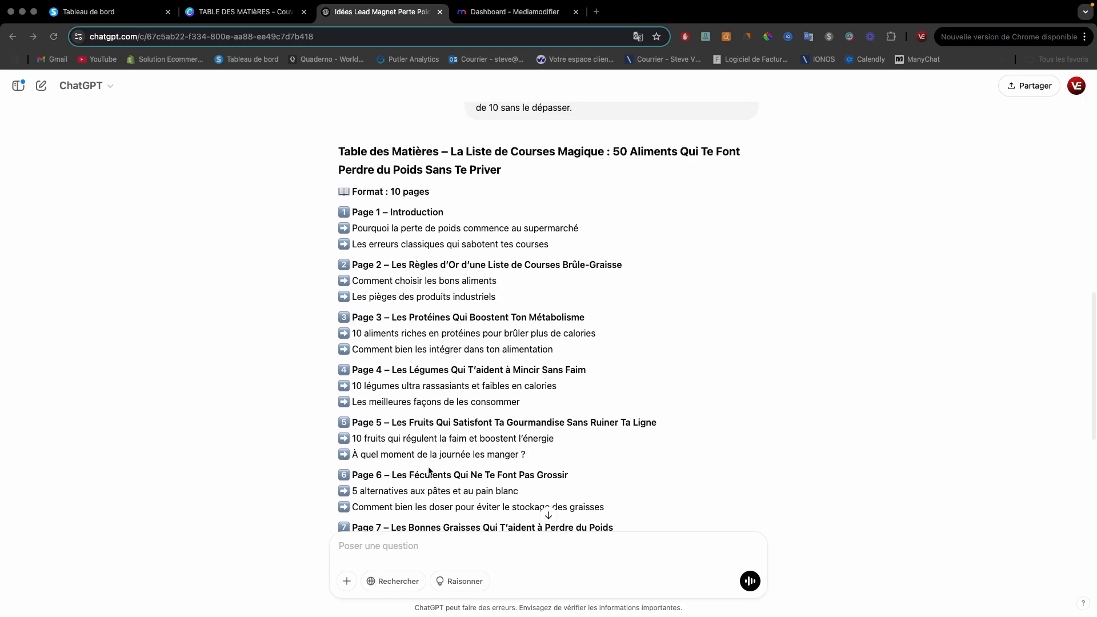
pyautogui.scroll(-1, 430, 471)
pyautogui.scroll(3, 429, 434)
pyautogui.scroll(-4, 431, 394)
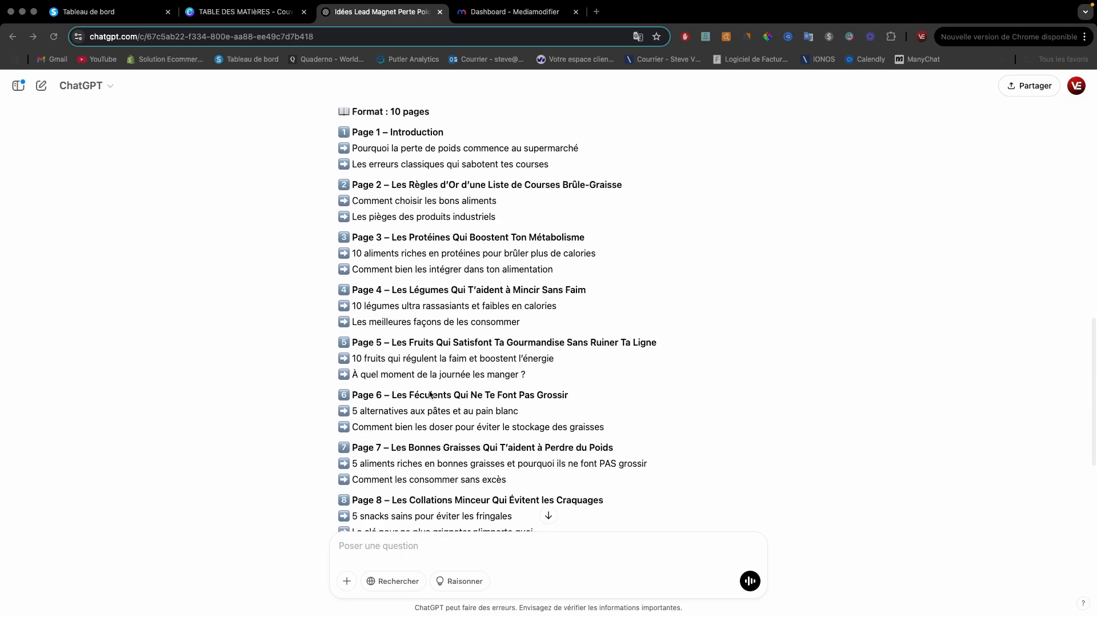
pyautogui.scroll(-4, 430, 394)
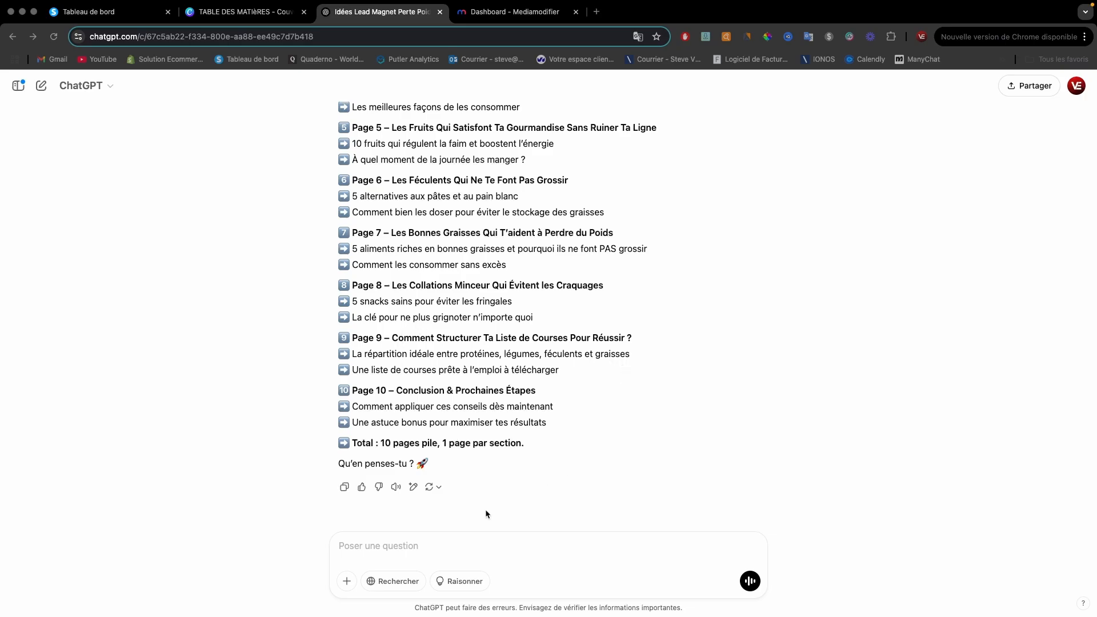
pyautogui.scroll(5, 444, 459)
pyautogui.scroll(-5, 444, 459)
pyautogui.scroll(5, 444, 459)
pyautogui.scroll(-4, 443, 459)
# - Send a prompt asking for the e-book's introduction with a maximum of 120 words per page
pyautogui.click(386, 546)
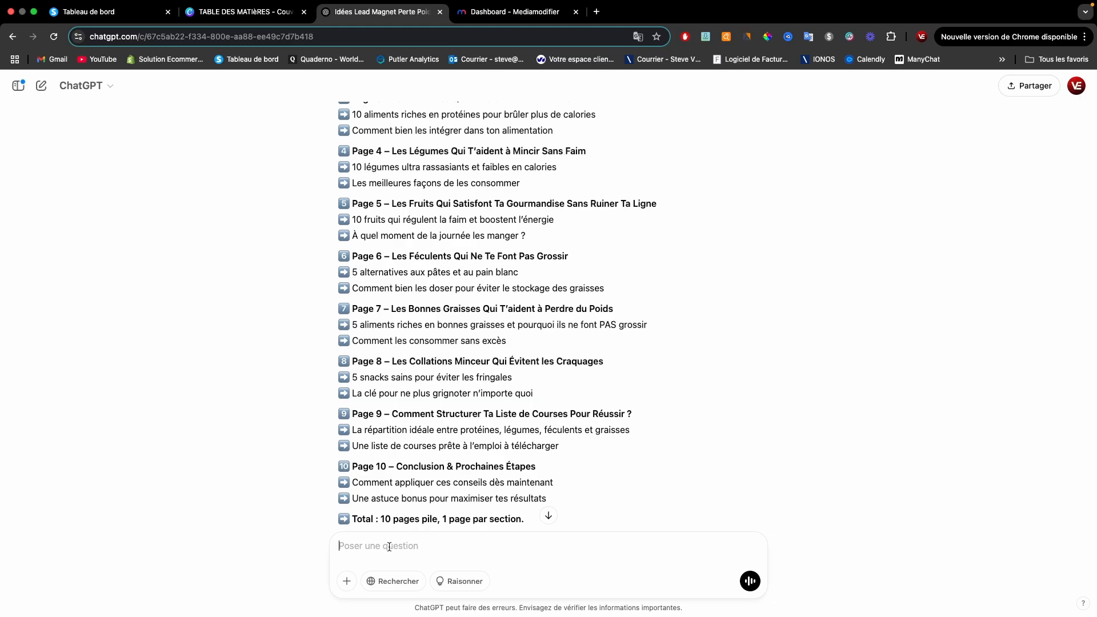
pyautogui.write('Rédige l’introduction de cet ebook en respectant une limite de 120 mots par page. Assure-toi que chaque page contienne au maximum 120 mots.')
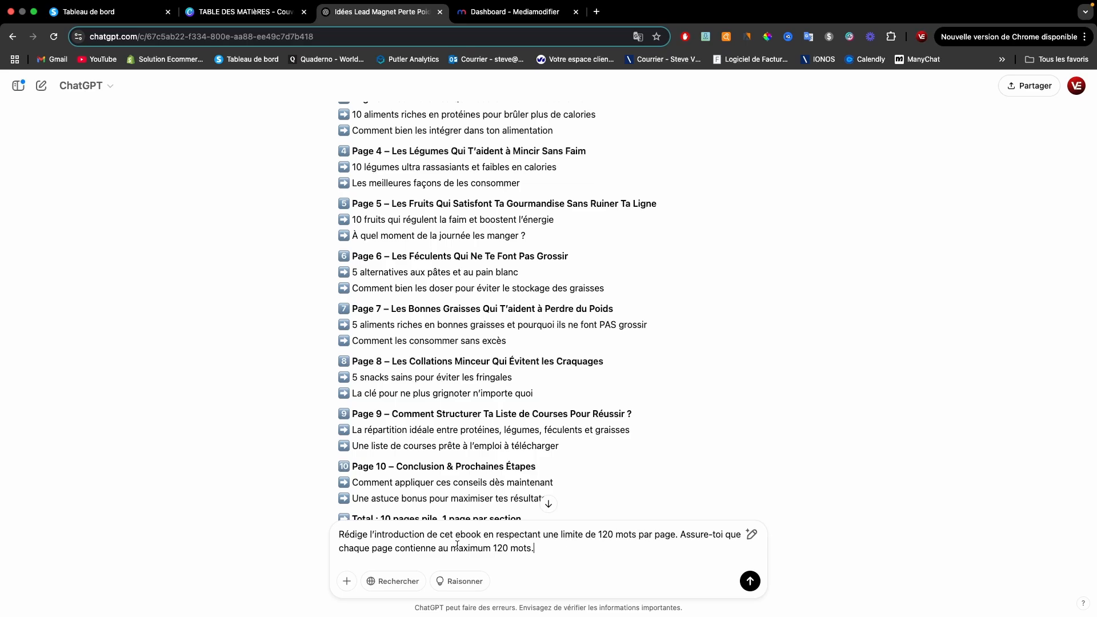
pyautogui.scroll(5, 523, 426)
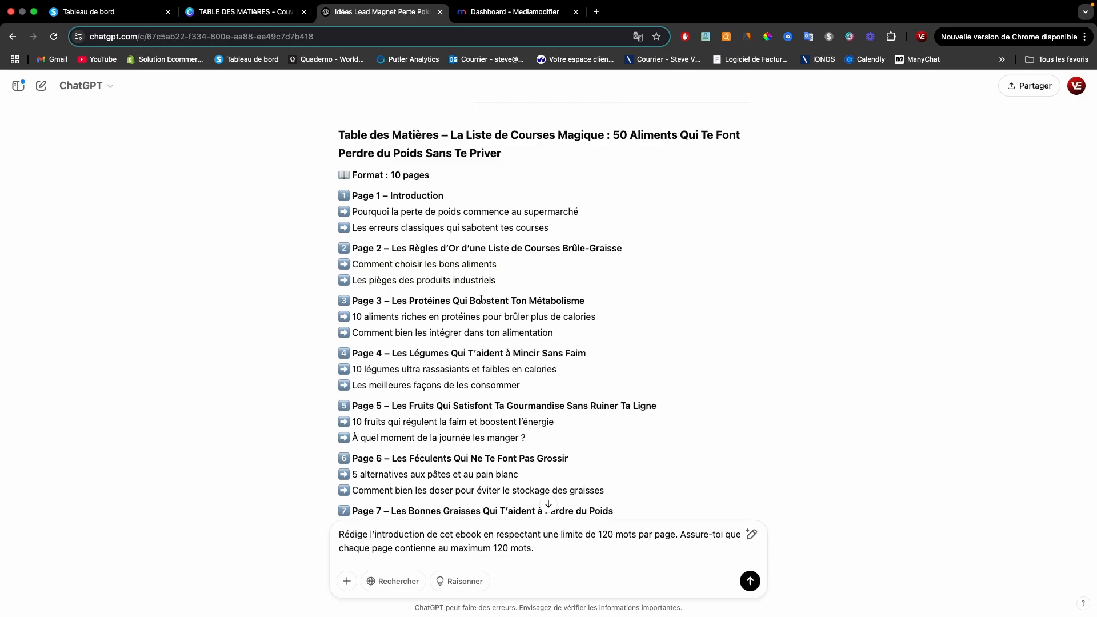
pyautogui.click(751, 582)
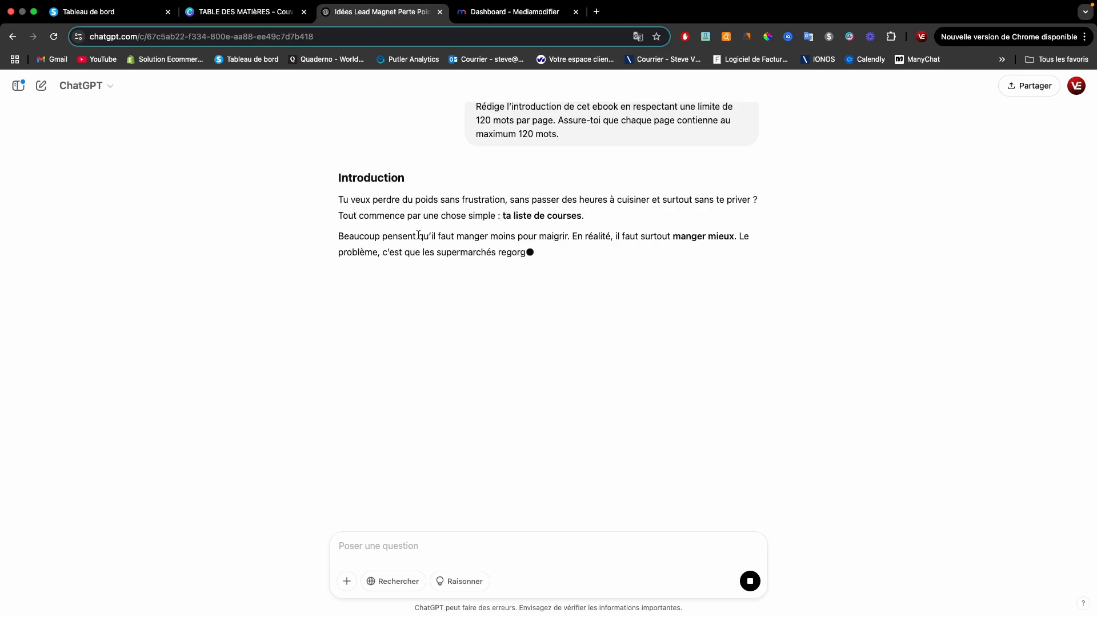
# - Check the empty table of contents page in Canva, then copy the Page 1 to Page 10 entries from the ChatGPT answer
pyautogui.click(246, 13)
pyautogui.scroll(-3, 564, 321)
pyautogui.scroll(-4, 565, 320)
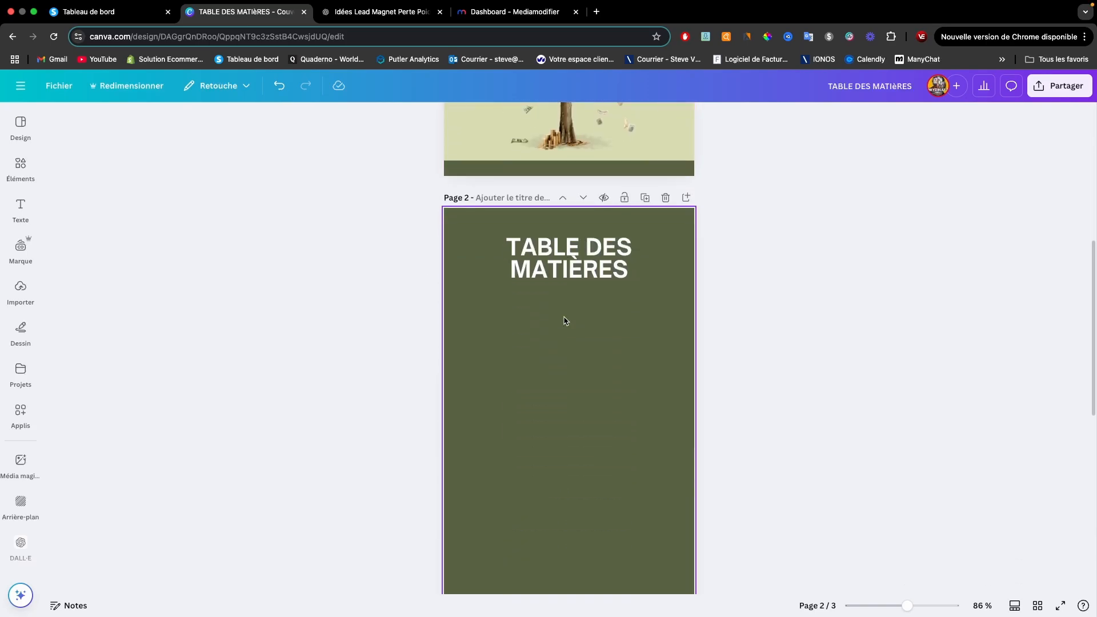
pyautogui.click(357, 10)
pyautogui.scroll(10, 539, 286)
pyautogui.scroll(2, 471, 284)
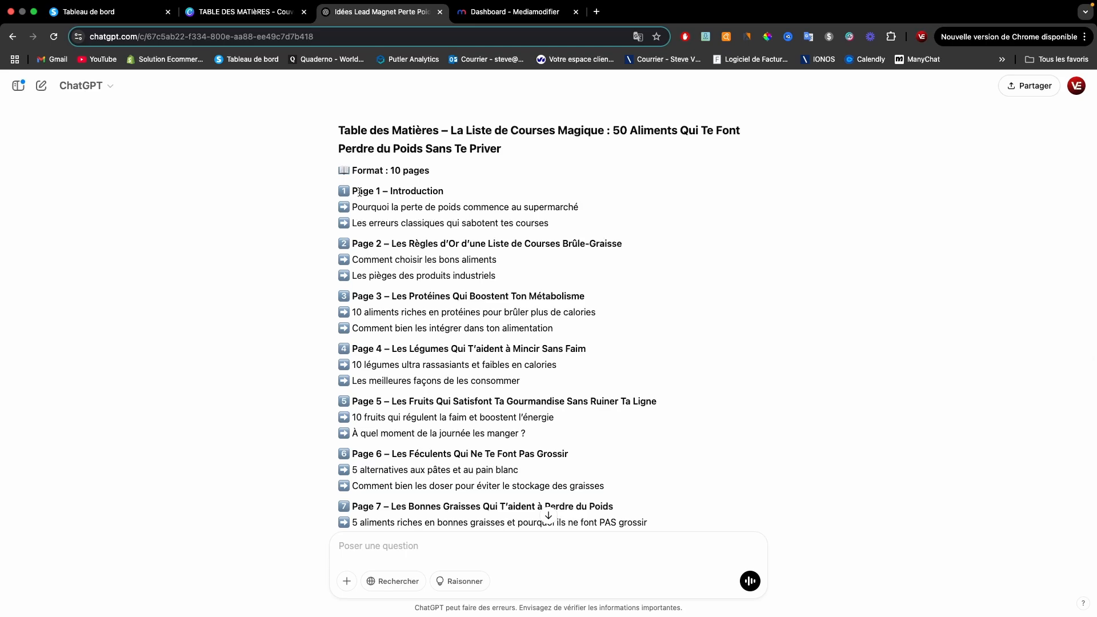
pyautogui.moveTo(359, 192); pyautogui.dragTo(573, 446)
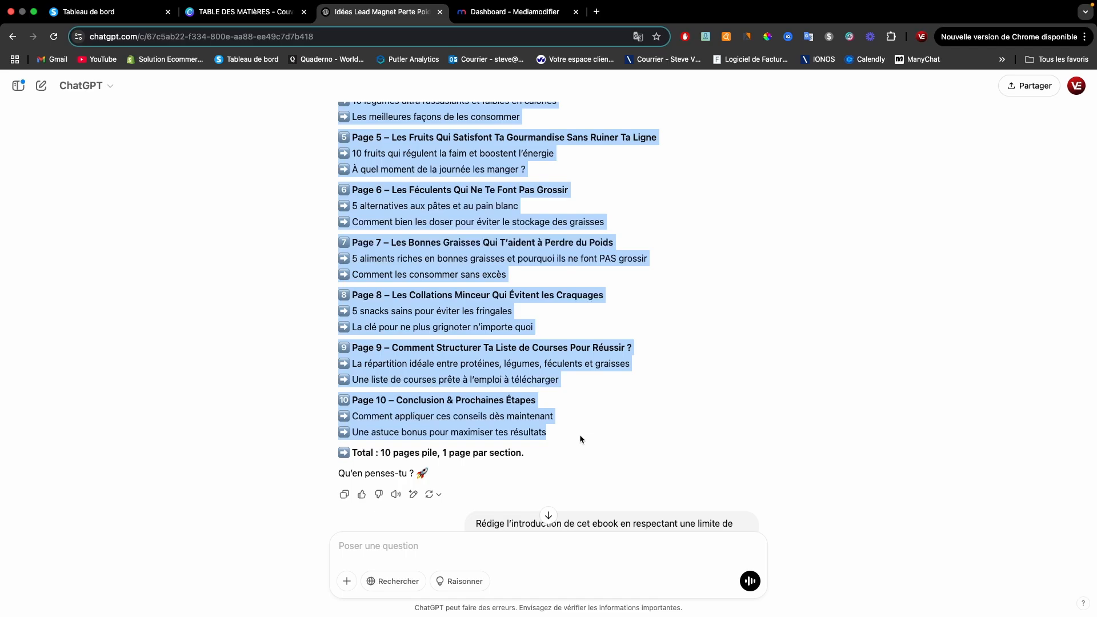
pyautogui.scroll(10, 580, 434)
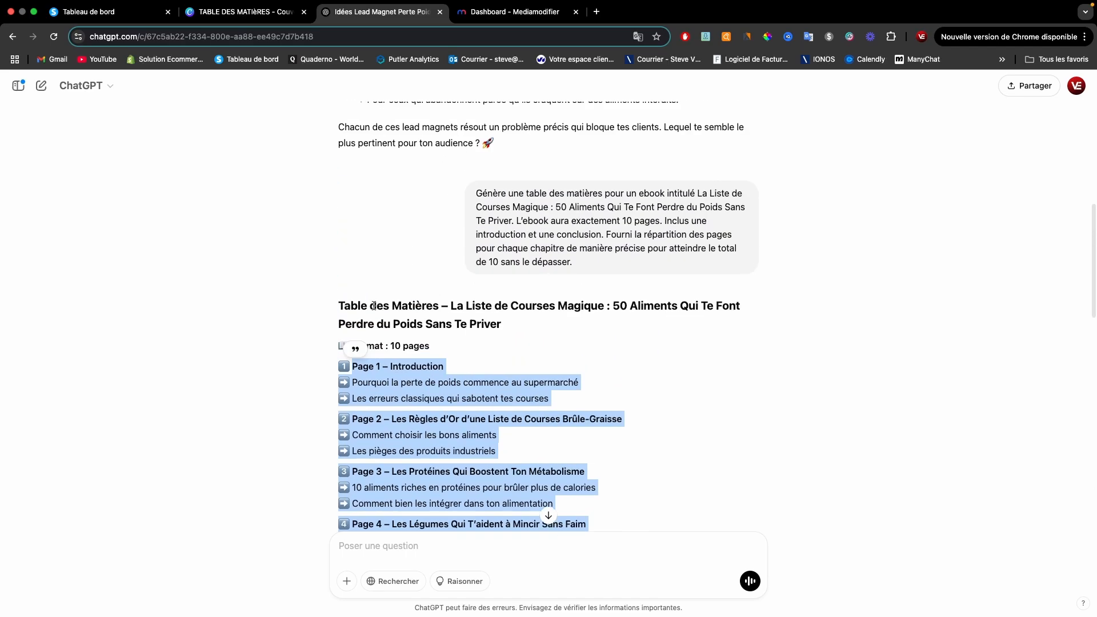
# - Switch to Canva, add a body text box below the TABLE DES MATIÈRES title and replace its sample text with the copied table of contents
pyautogui.click(246, 12)
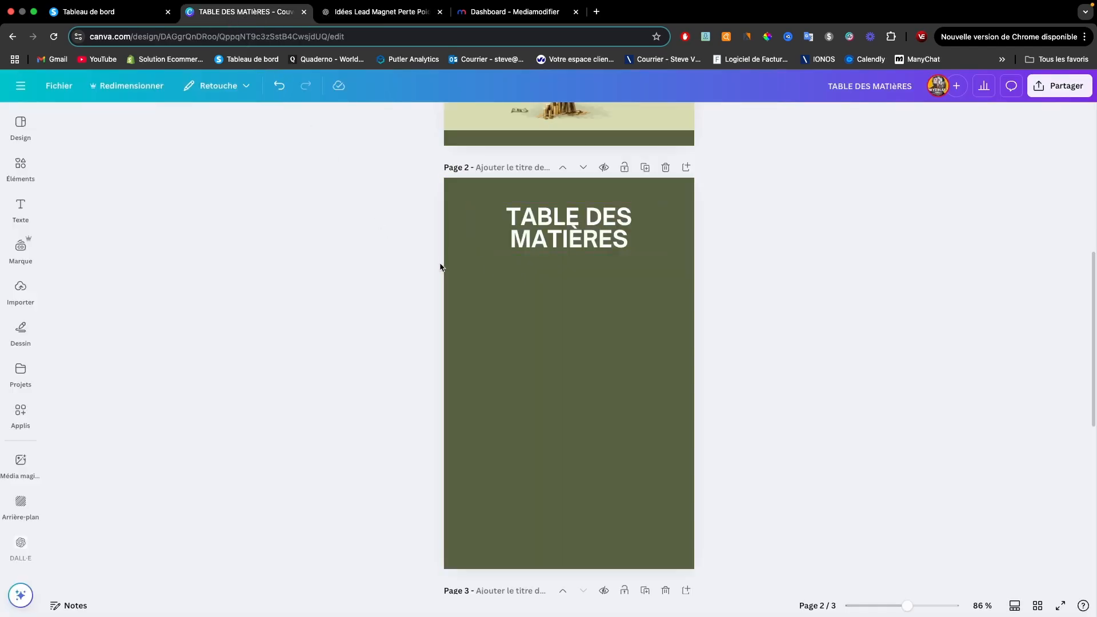
pyautogui.scroll(-8, 413, 256)
pyautogui.scroll(5, 413, 256)
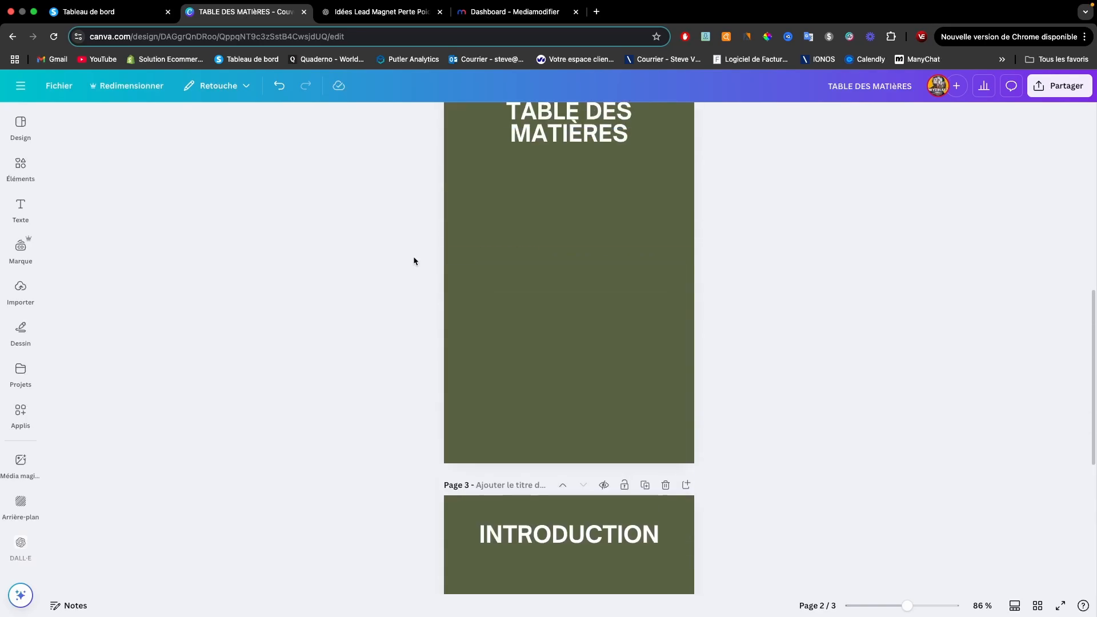
pyautogui.click(21, 211)
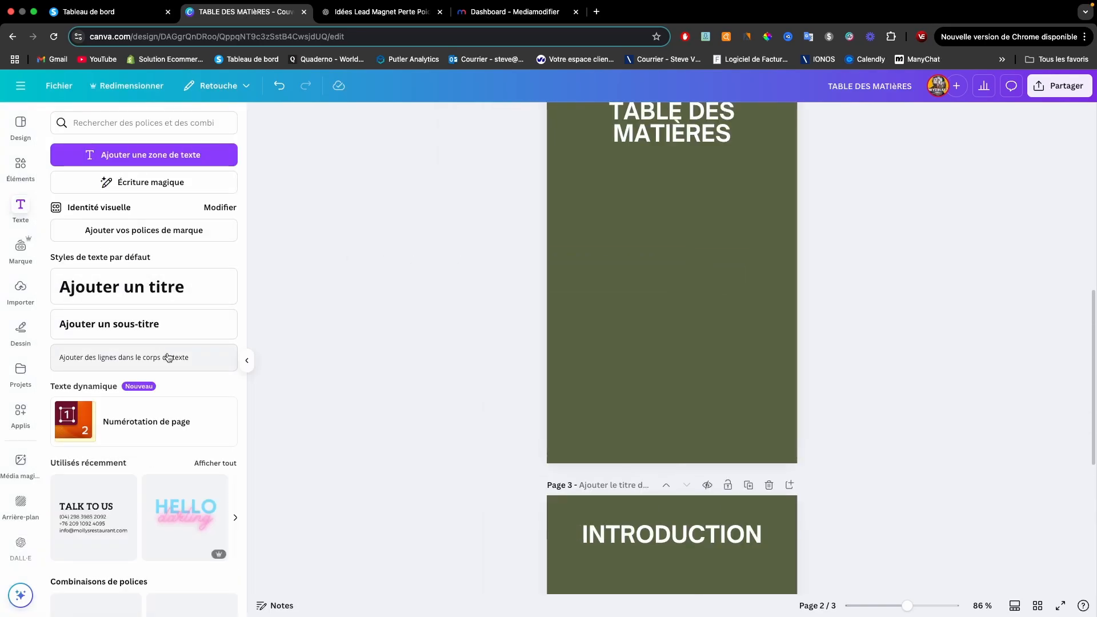
pyautogui.click(192, 357)
pyautogui.moveTo(682, 315); pyautogui.dragTo(679, 199)
pyautogui.doubleClick(642, 169)
pyautogui.hotkey('ctrl', 'a')
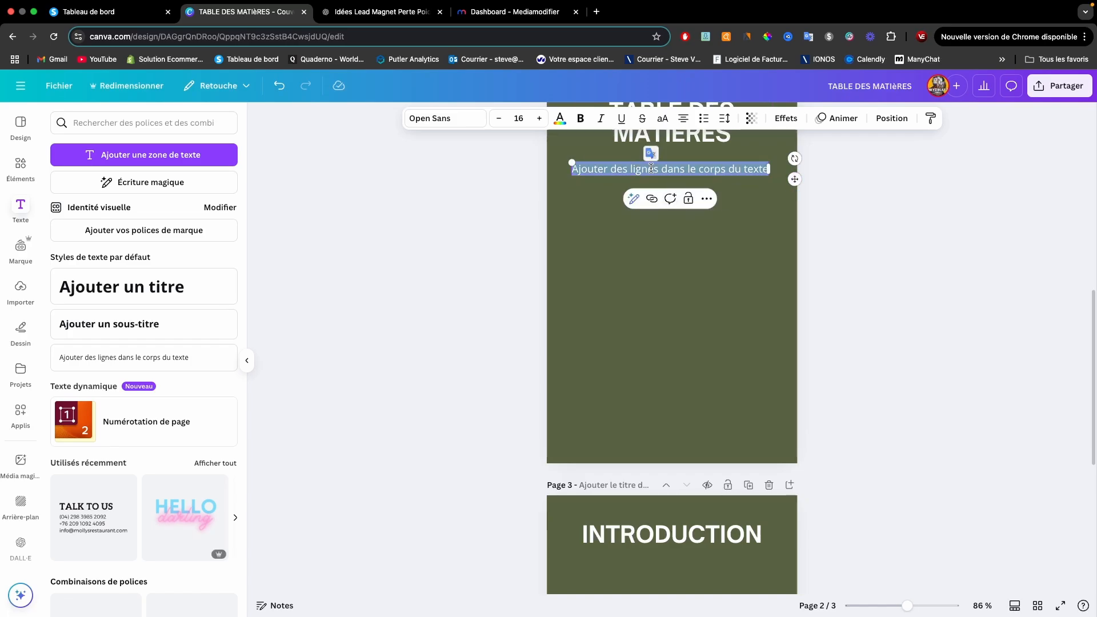
pyautogui.hotkey('ctrl', 'v')
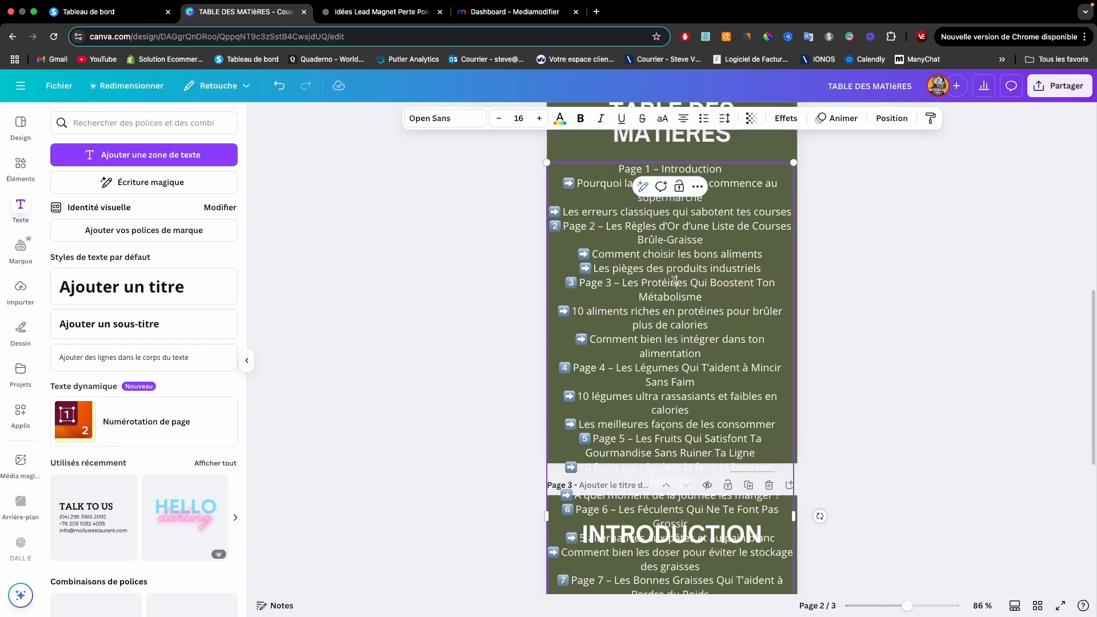
# - Left-align the whole table of contents text, set its font size to 11 and fit the text box within the page margins
pyautogui.hotkey('ctrl', 'a')
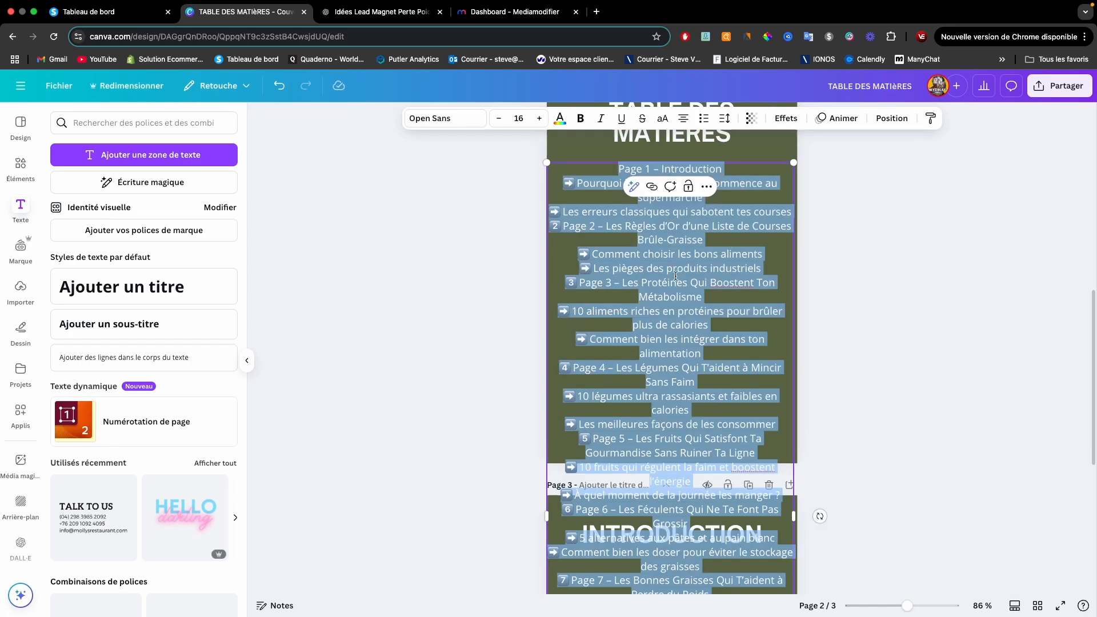
pyautogui.click(683, 119)
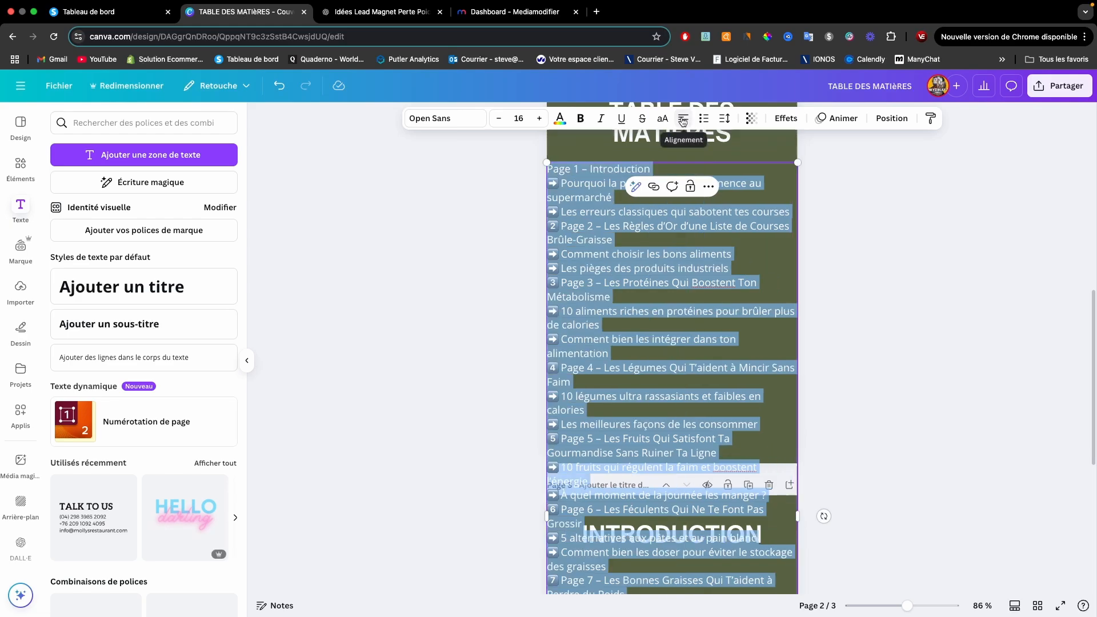
pyautogui.click(716, 238)
pyautogui.hotkey('ctrl', 'a')
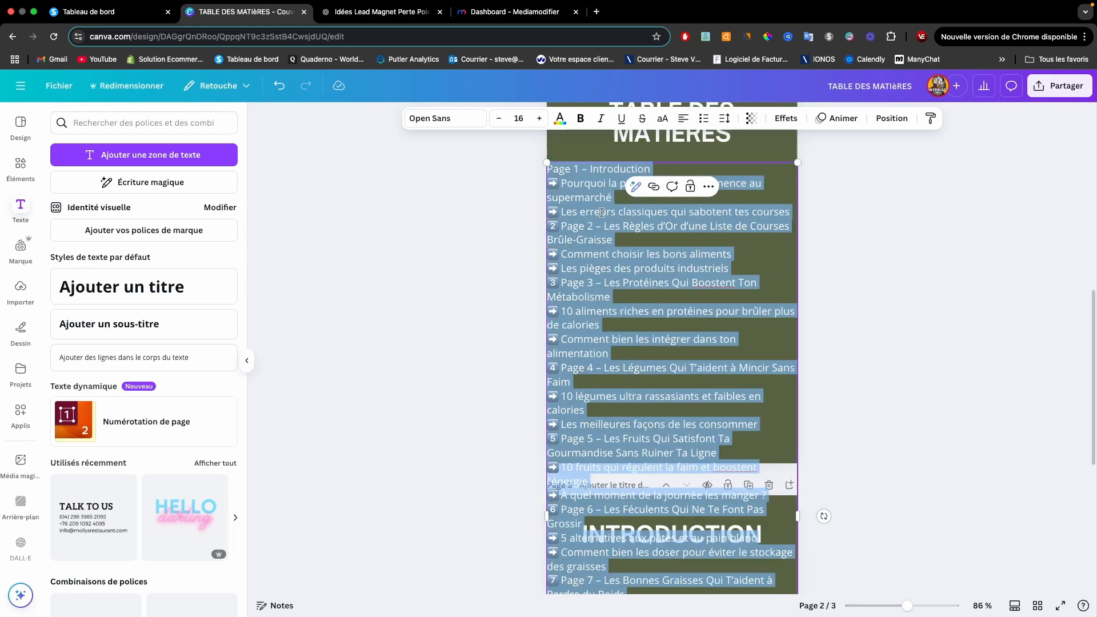
pyautogui.click(499, 119)
pyautogui.click(499, 119)
pyautogui.click(499, 118)
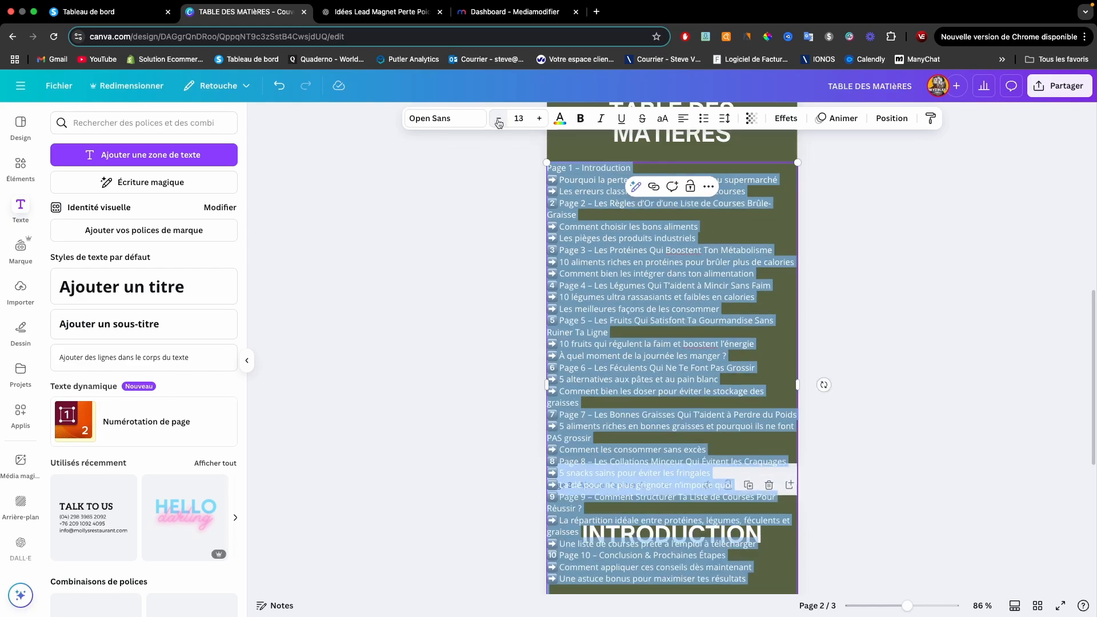
pyautogui.click(499, 119)
pyautogui.click(499, 122)
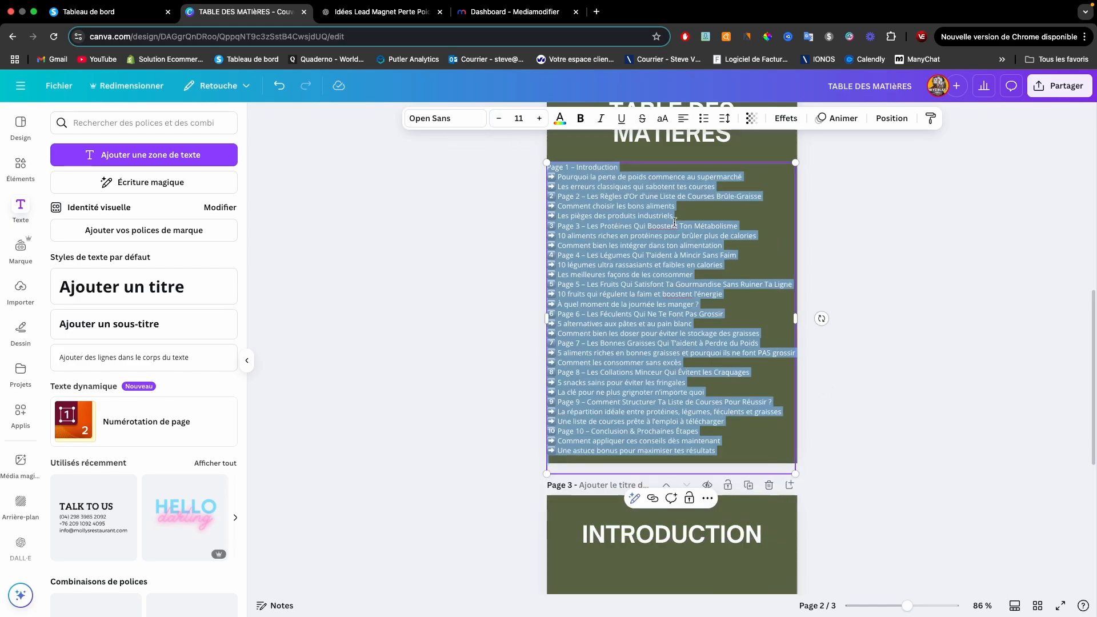
pyautogui.click(931, 294)
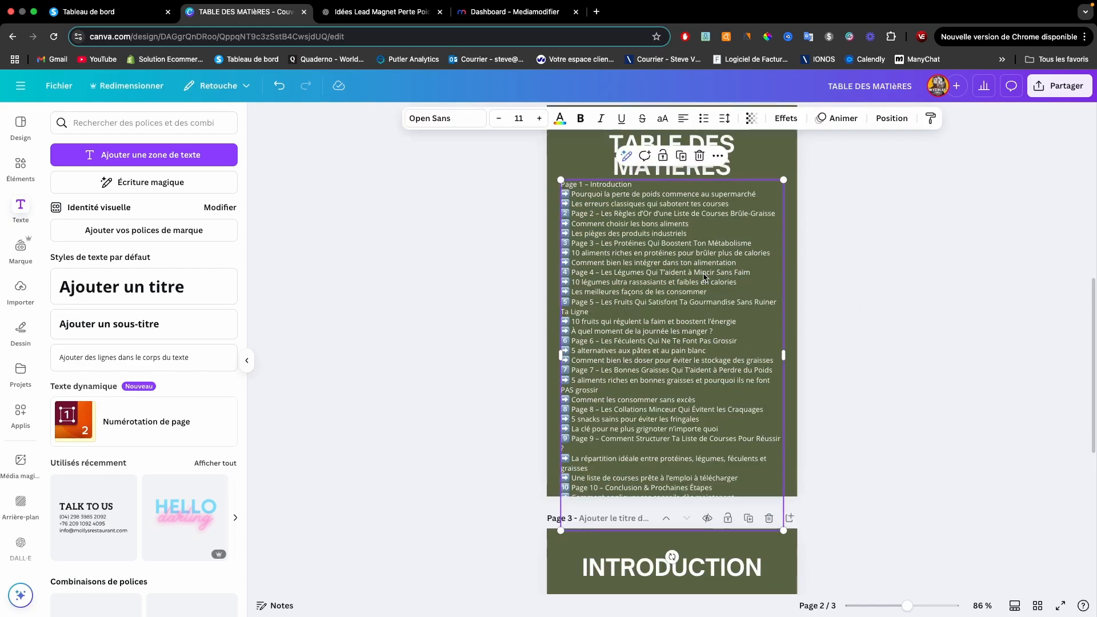
# - Trim the table of contents to one description line per page, remove the number and arrow emojis, and bold the page headings
pyautogui.scroll(2, 704, 273)
pyautogui.scroll(-5, 704, 278)
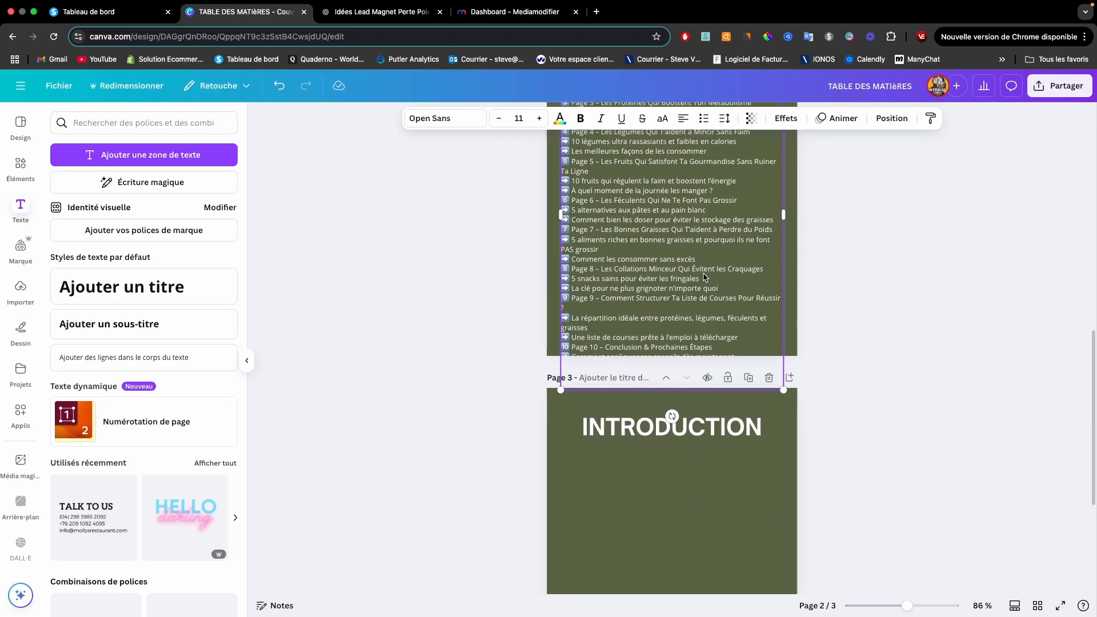
pyautogui.scroll(2, 704, 277)
pyautogui.scroll(2, 704, 278)
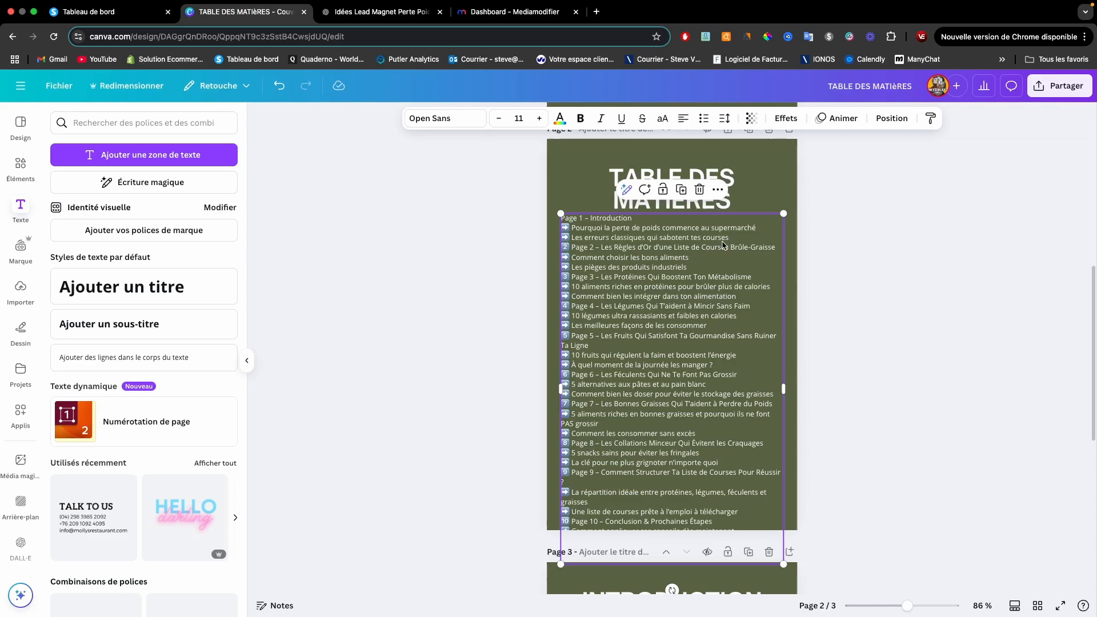
pyautogui.moveTo(735, 239); pyautogui.dragTo(559, 234)
pyautogui.press('BackSpace')
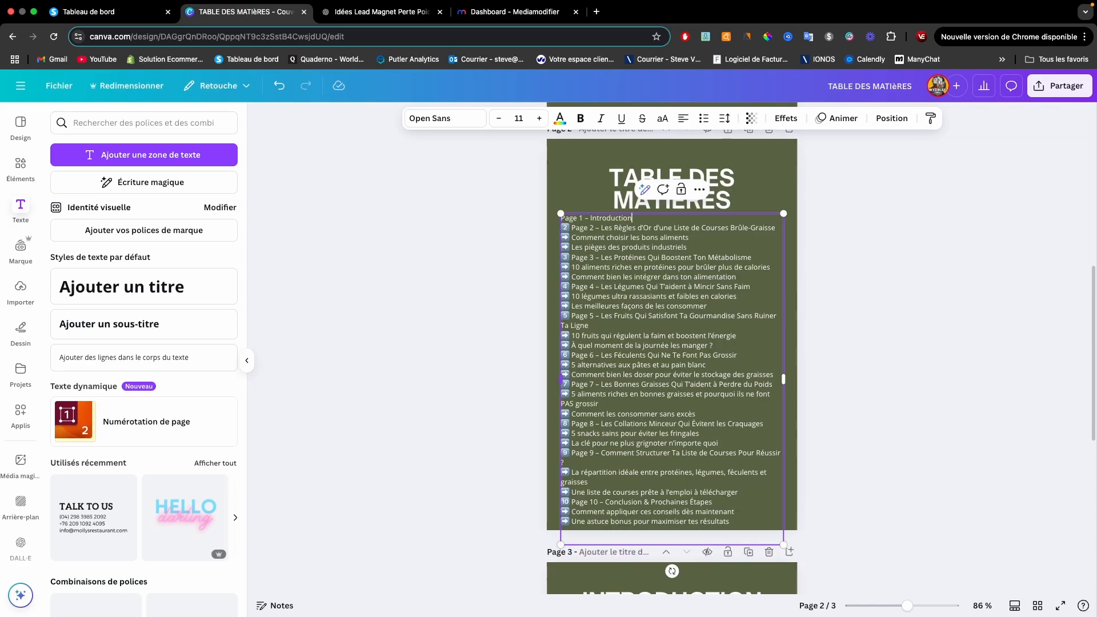
pyautogui.moveTo(701, 239); pyautogui.dragTo(578, 239)
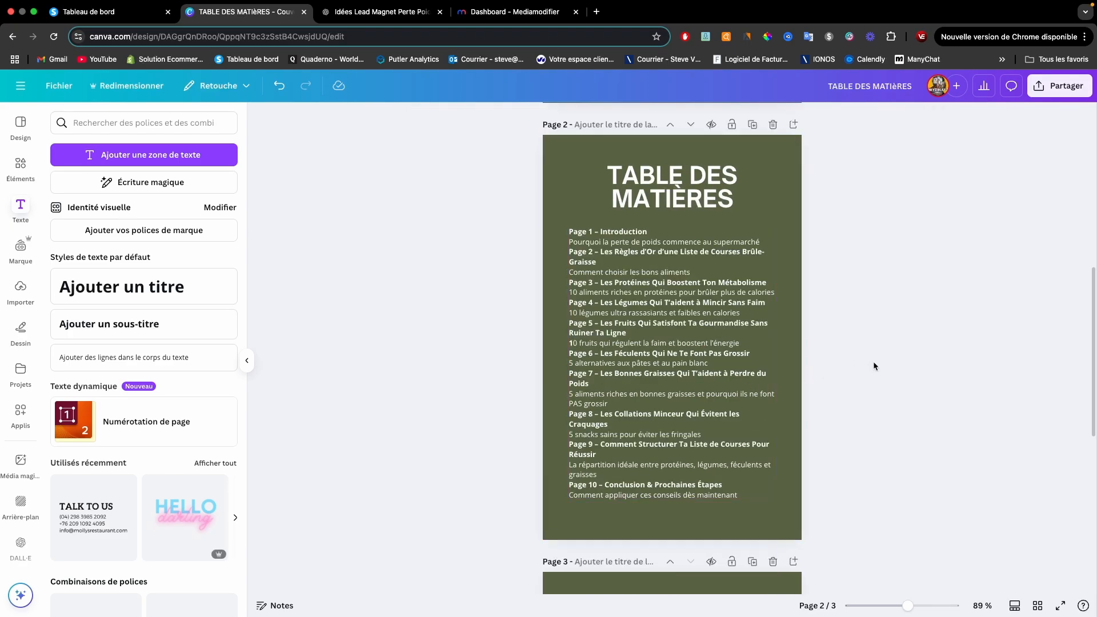
pyautogui.scroll(-1, 874, 363)
pyautogui.scroll(1, 874, 363)
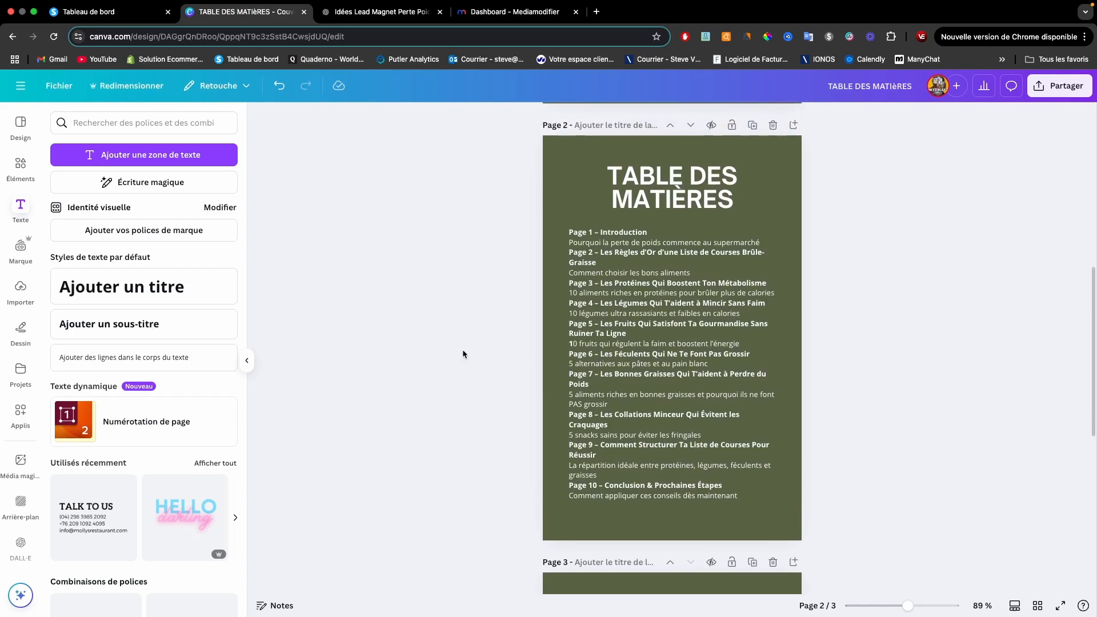
# - Add a short line below the table of contents, near the lower left of page 2, and set its thickness to 1
pyautogui.click(20, 166)
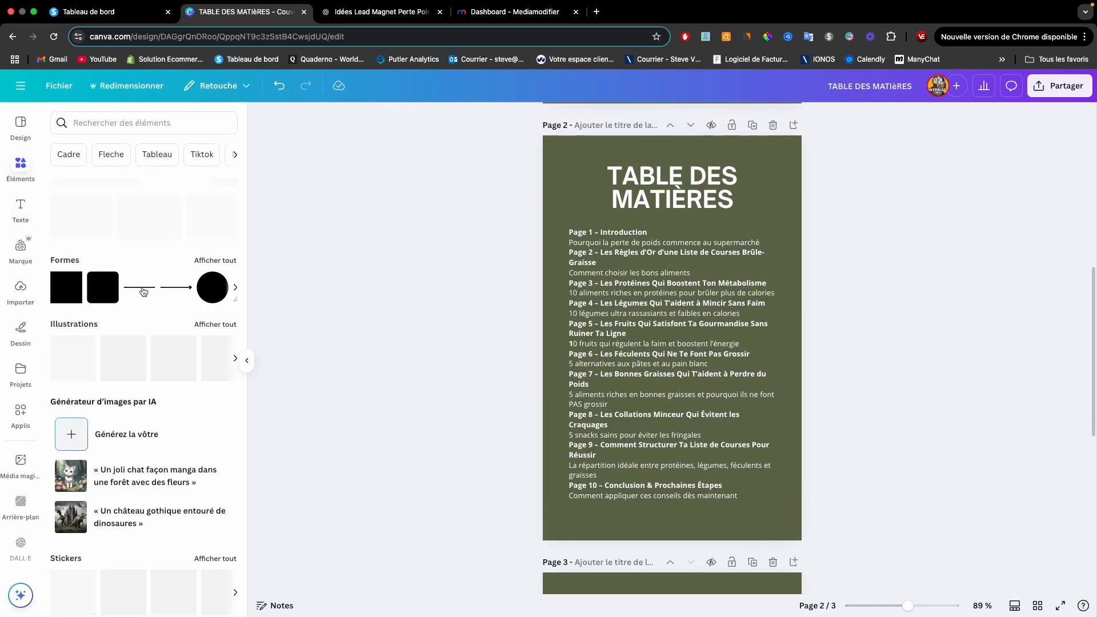
pyautogui.click(143, 292)
pyautogui.moveTo(684, 360); pyautogui.dragTo(642, 528)
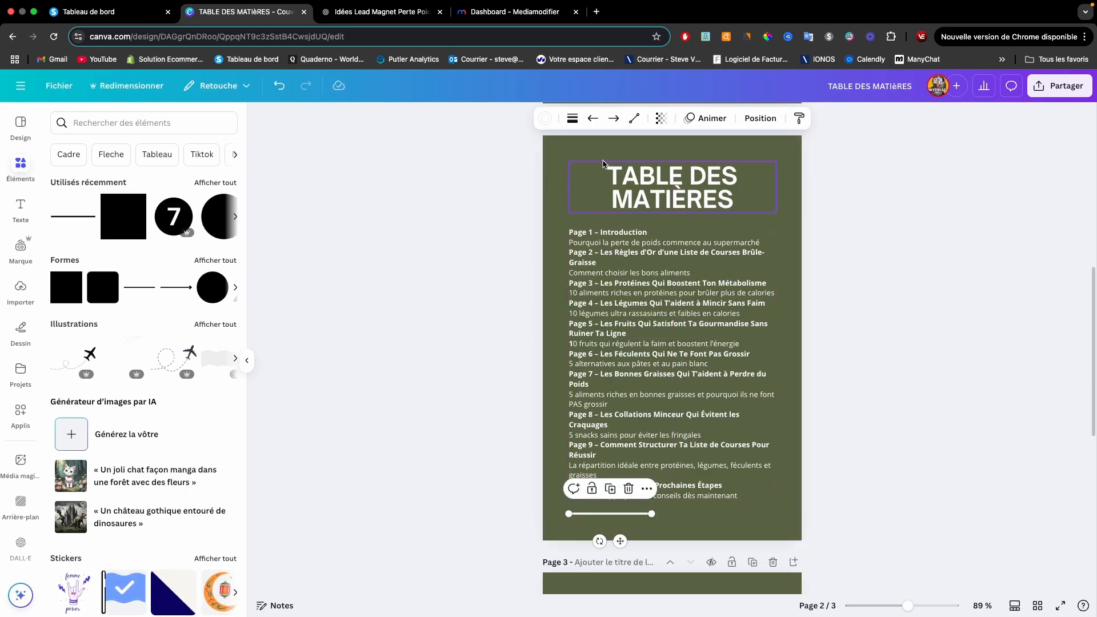
pyautogui.click(573, 118)
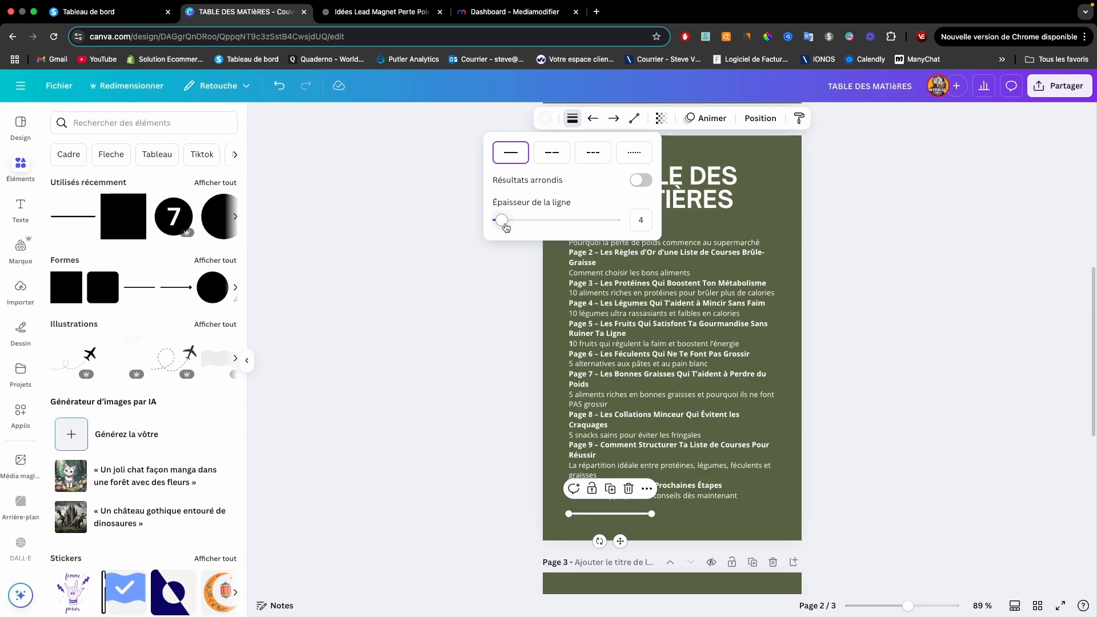
pyautogui.moveTo(500, 223); pyautogui.dragTo(497, 228)
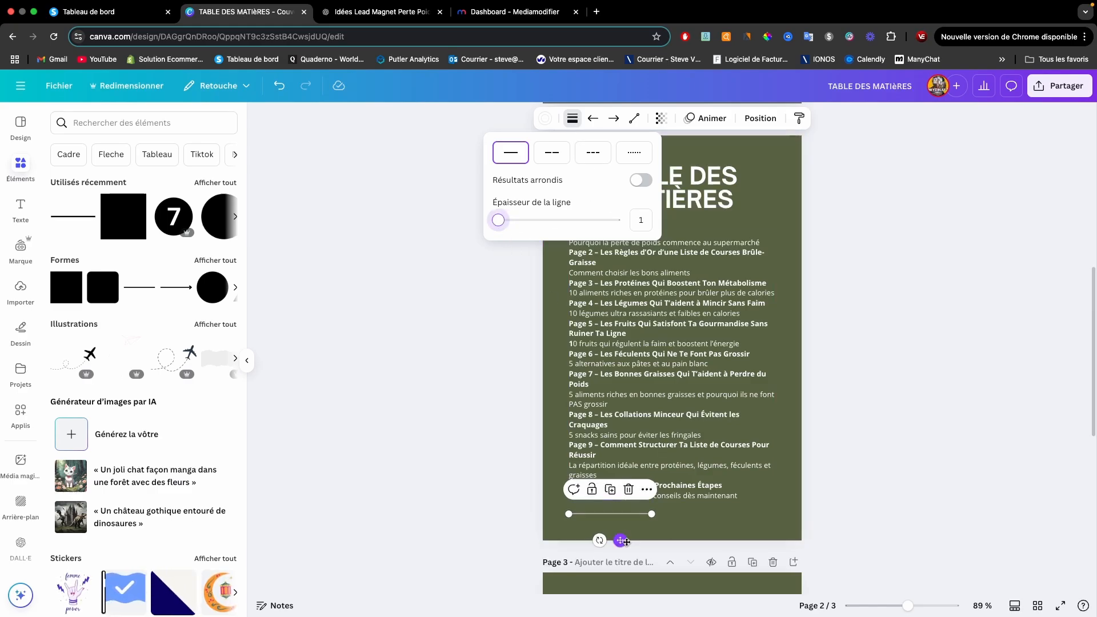
# - Duplicate the thin line and place both lines level near the page's lower edge, leaving a gap in the middle
pyautogui.click(651, 529)
pyautogui.click(649, 528)
pyautogui.click(630, 515)
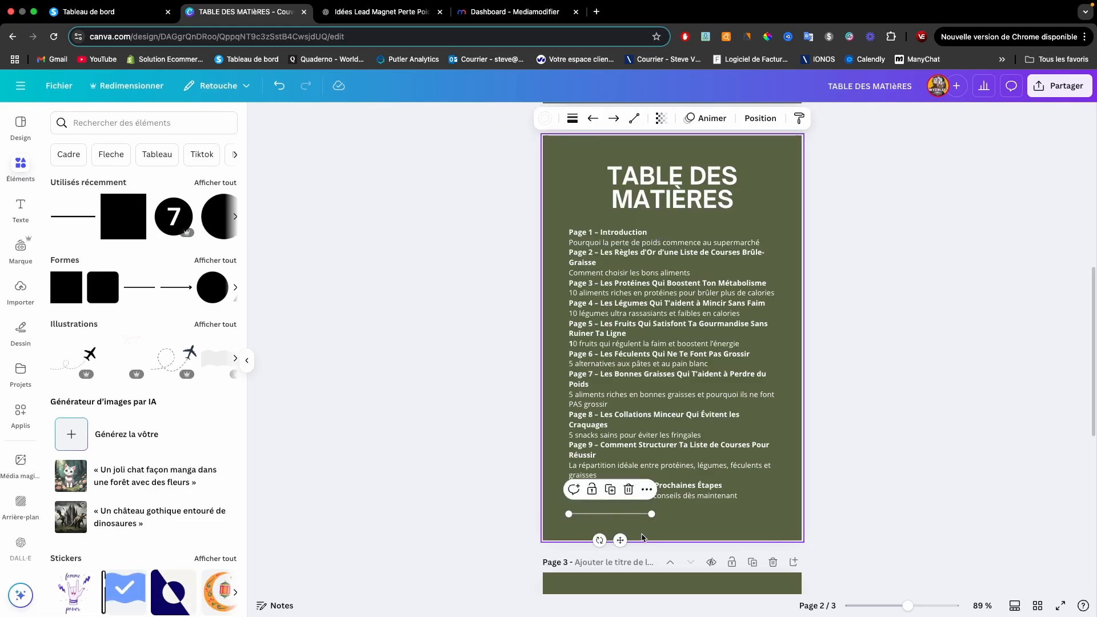
pyautogui.press('super+d')
pyautogui.moveTo(636, 540); pyautogui.dragTo(745, 547)
pyautogui.moveTo(647, 513); pyautogui.dragTo(644, 521)
pyautogui.click(681, 530)
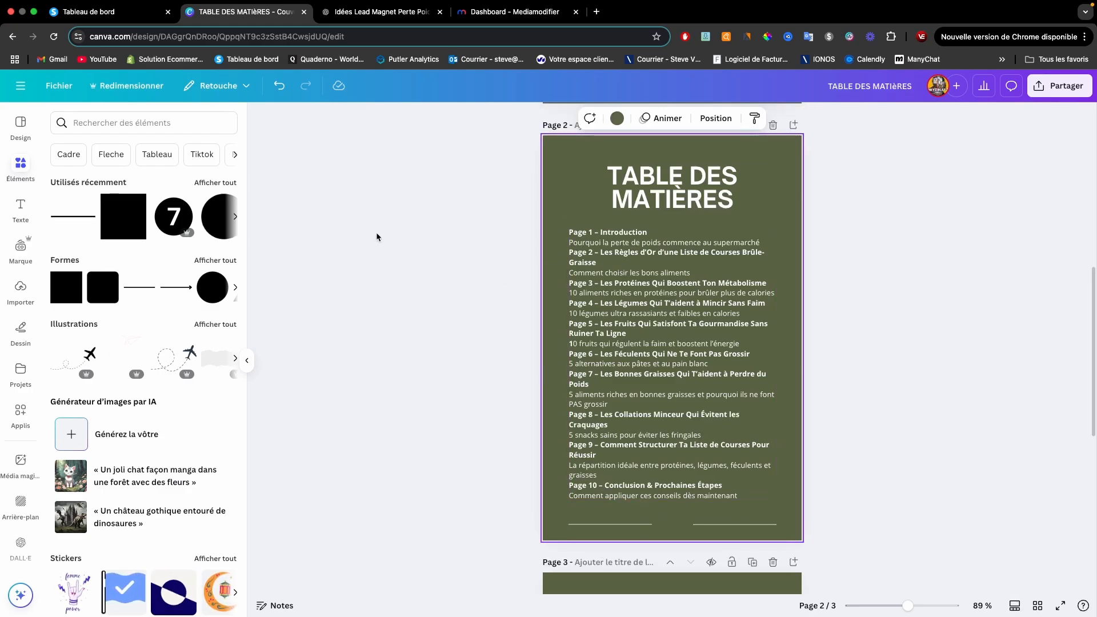
# - Add a body text box with the page number 1 in the gap between the two footer lines on page 2
pyautogui.click(21, 207)
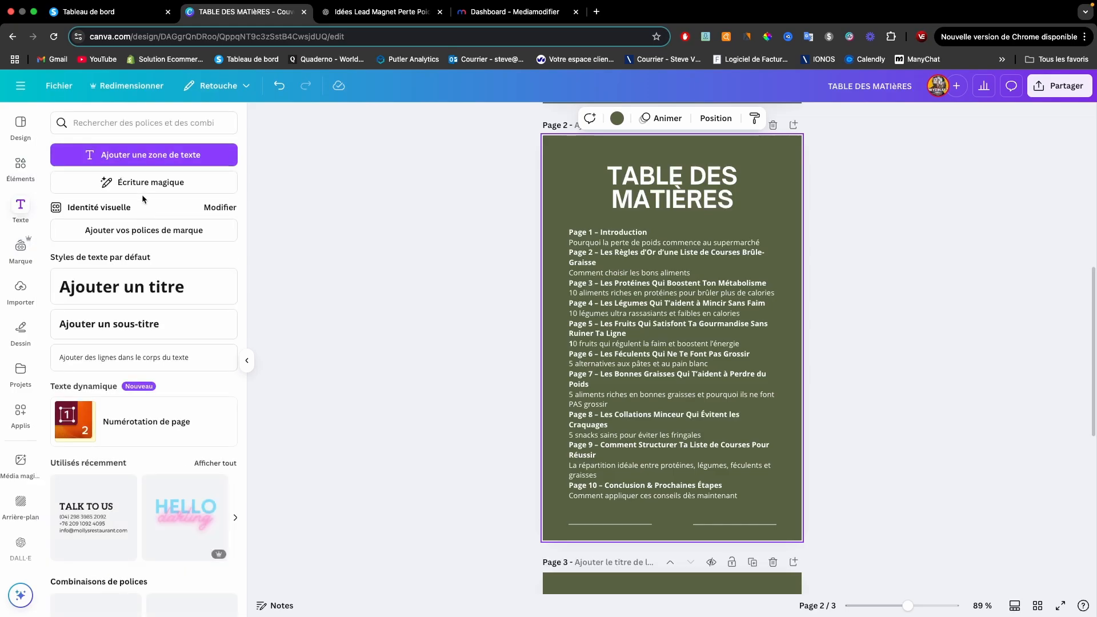
pyautogui.click(150, 358)
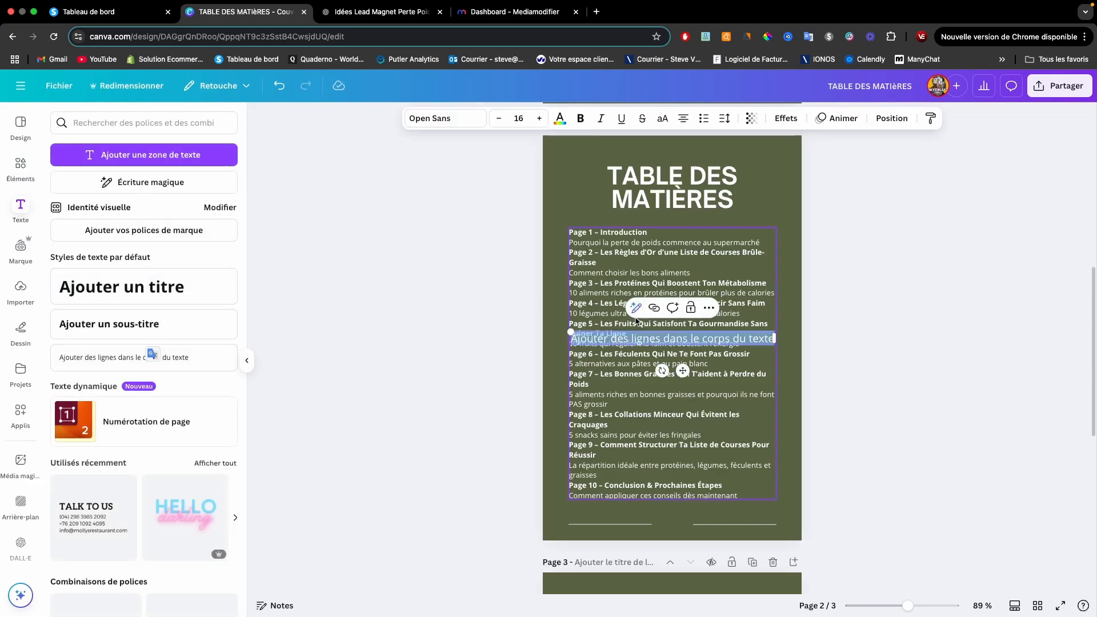
pyautogui.press('BackSpace')
pyautogui.moveTo(683, 370); pyautogui.dragTo(683, 557)
# - Set the page number's font size to 10 and center it level with the footer lines
pyautogui.click(498, 118)
pyautogui.click(498, 119)
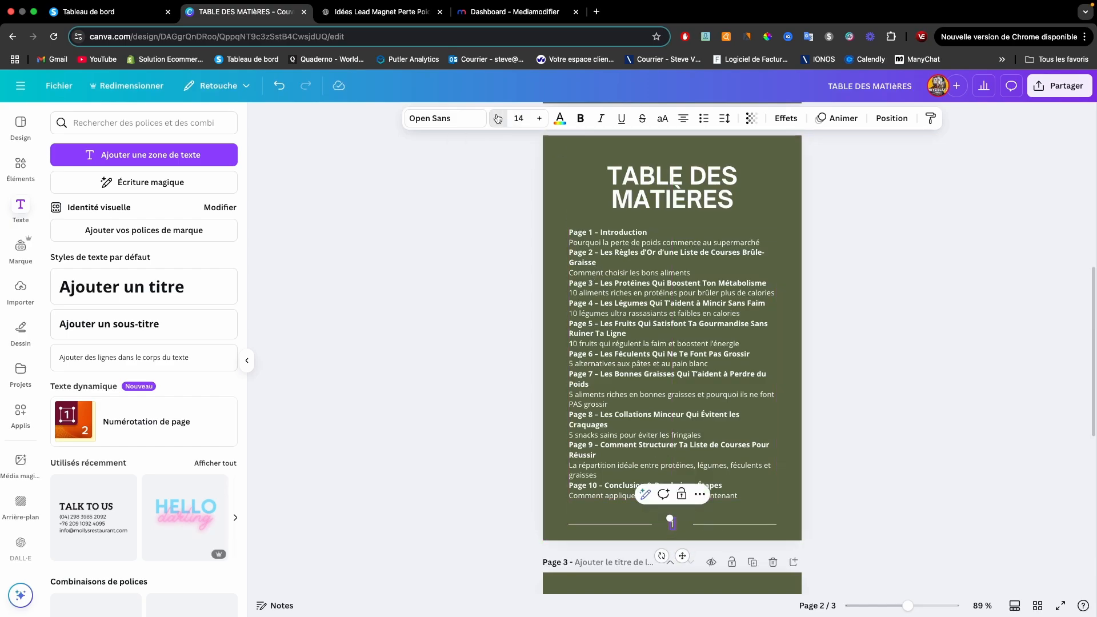
pyautogui.click(498, 119)
pyautogui.click(498, 119)
pyautogui.click(498, 118)
pyautogui.click(497, 119)
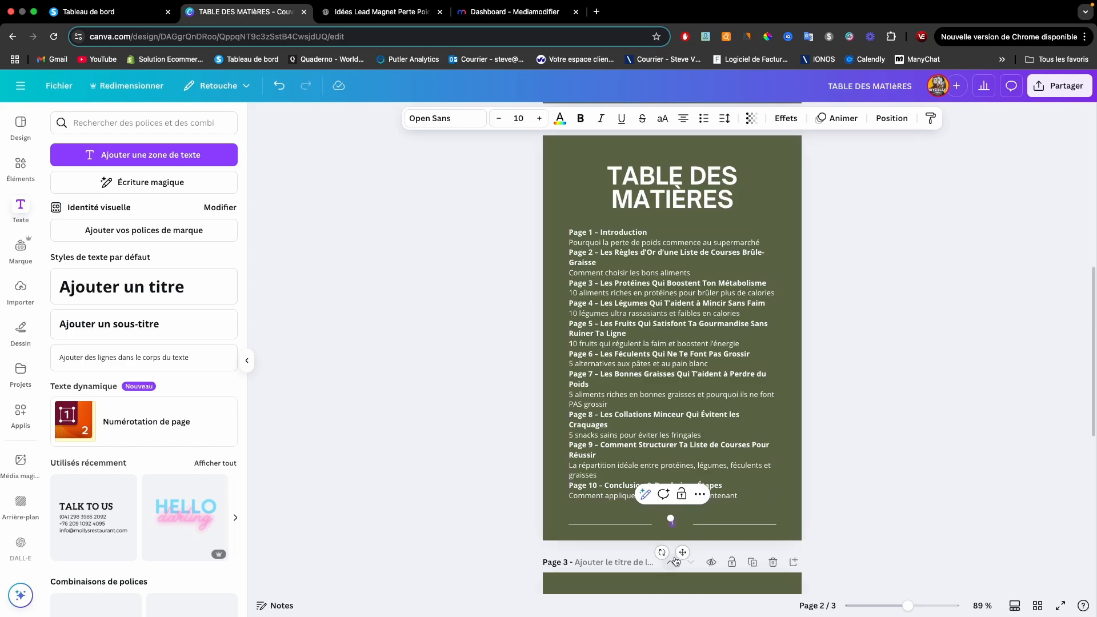
pyautogui.moveTo(683, 552); pyautogui.dragTo(684, 553)
# - Color both footer lines on page 2 with the golden brown from the photo colors
pyautogui.click(708, 525)
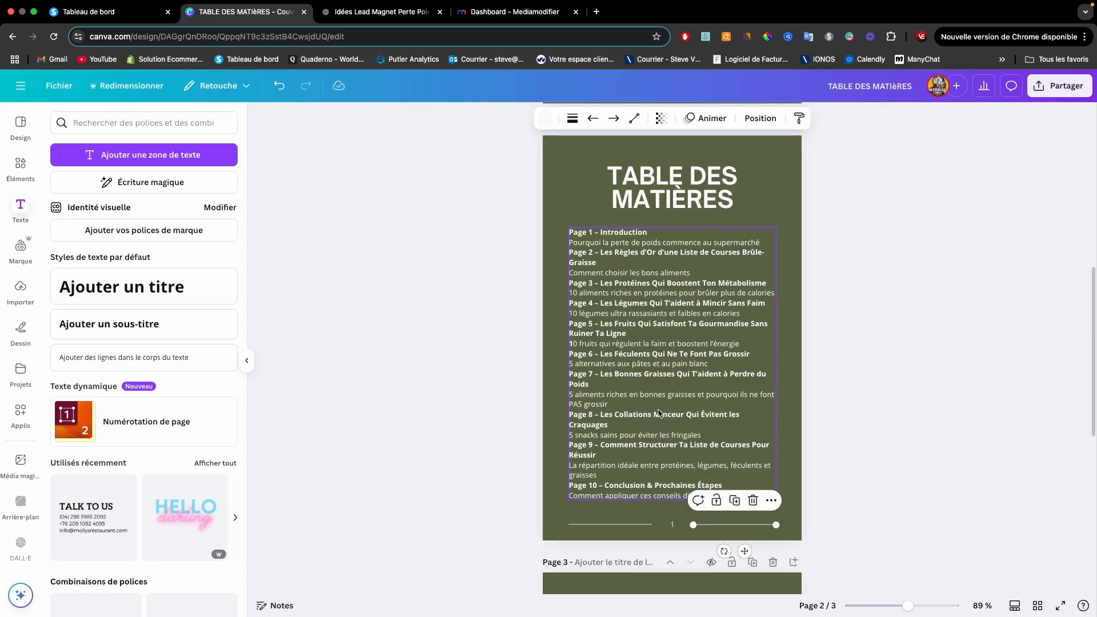
pyautogui.click(545, 119)
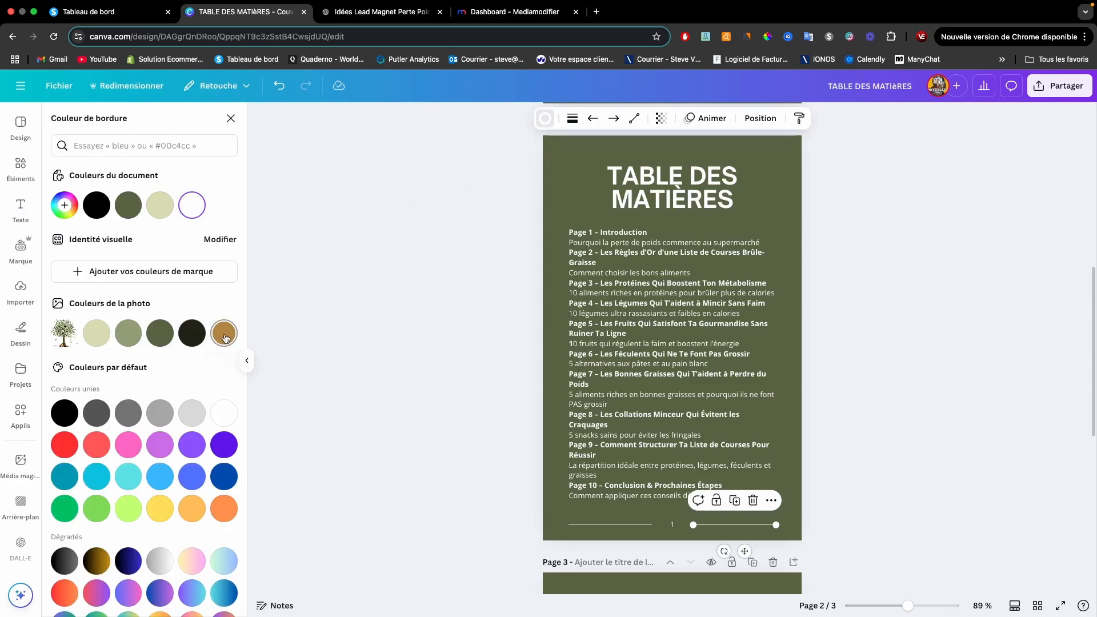
pyautogui.click(224, 335)
pyautogui.click(621, 525)
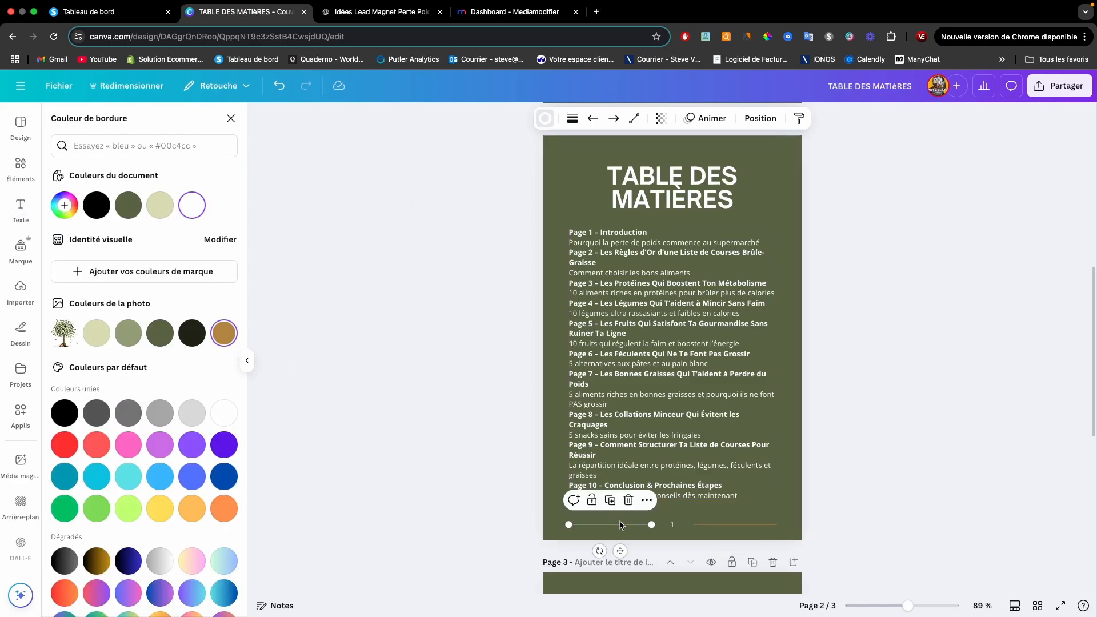
pyautogui.click(226, 332)
pyautogui.click(422, 285)
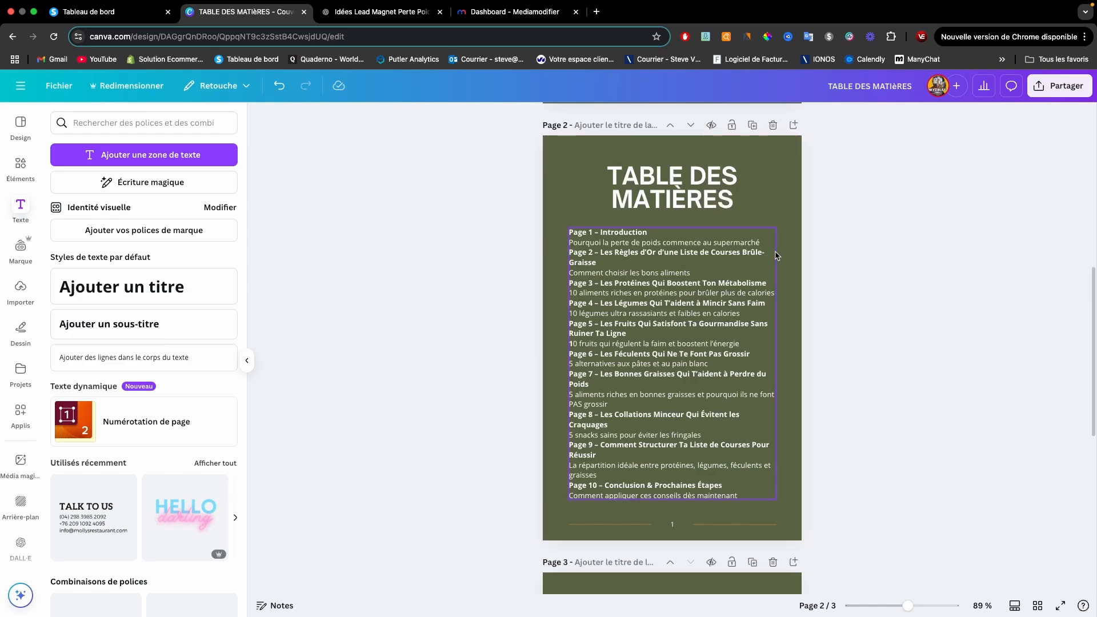
# - Switch to ChatGPT and copy the generated introduction text without its heading
pyautogui.scroll(4, 773, 256)
pyautogui.scroll(4, 774, 256)
pyautogui.scroll(-9, 773, 256)
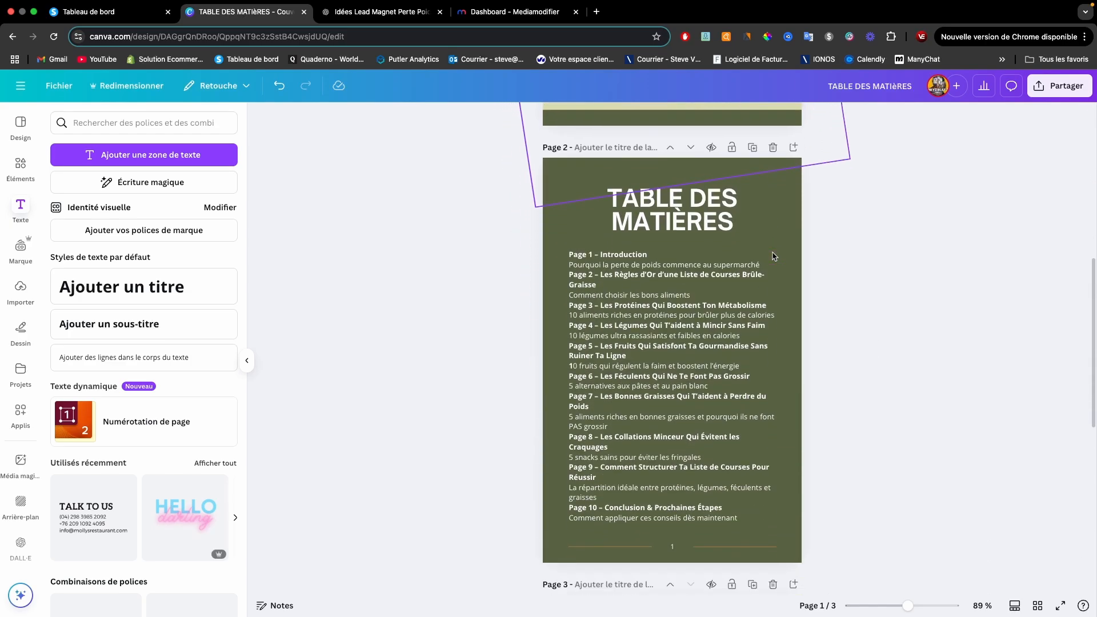
pyautogui.scroll(-2, 773, 256)
pyautogui.scroll(3, 774, 257)
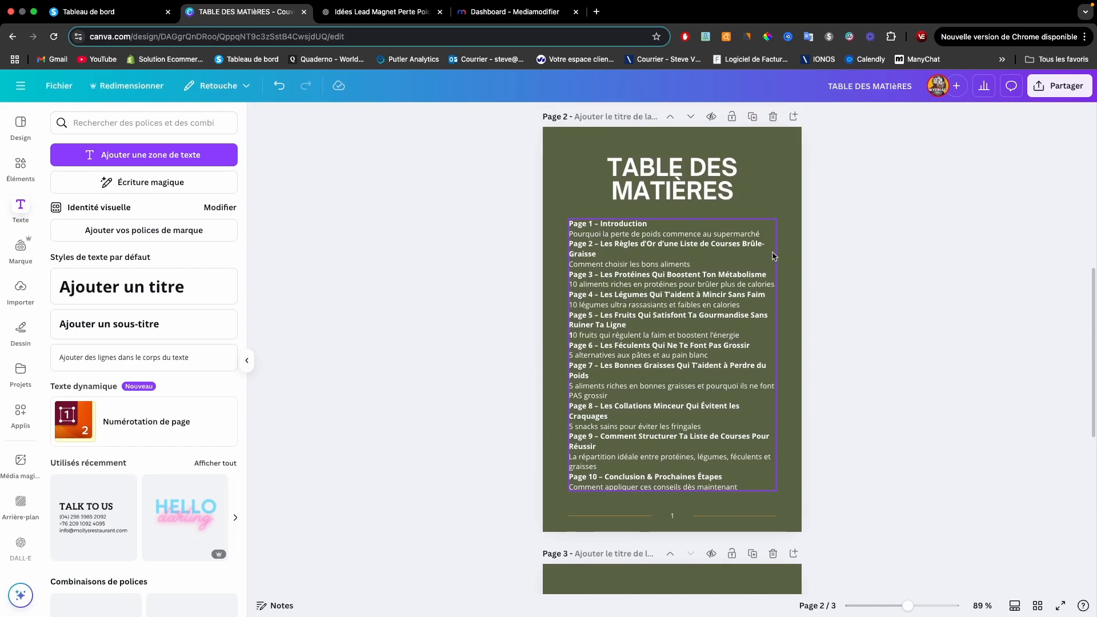
pyautogui.scroll(-6, 773, 256)
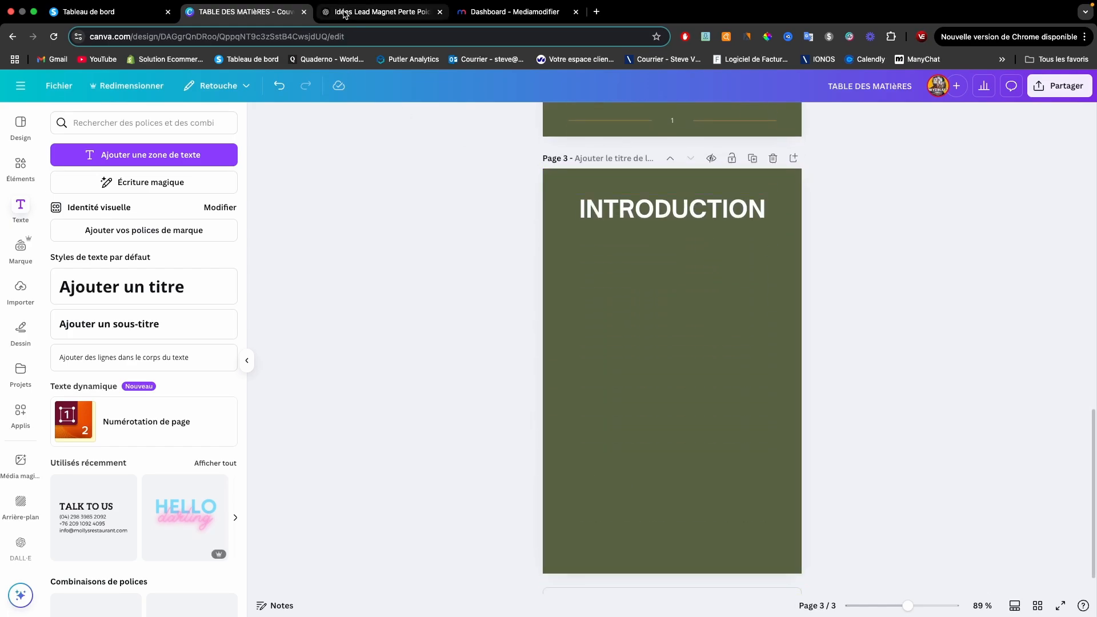
pyautogui.click(382, 11)
pyautogui.scroll(-10, 622, 311)
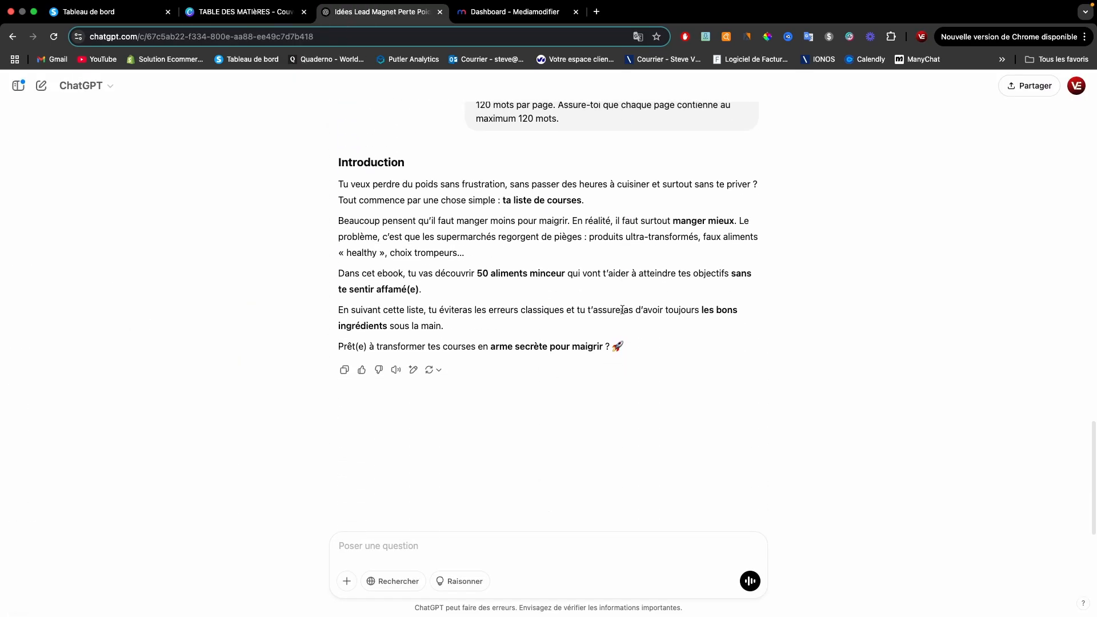
pyautogui.scroll(1, 622, 310)
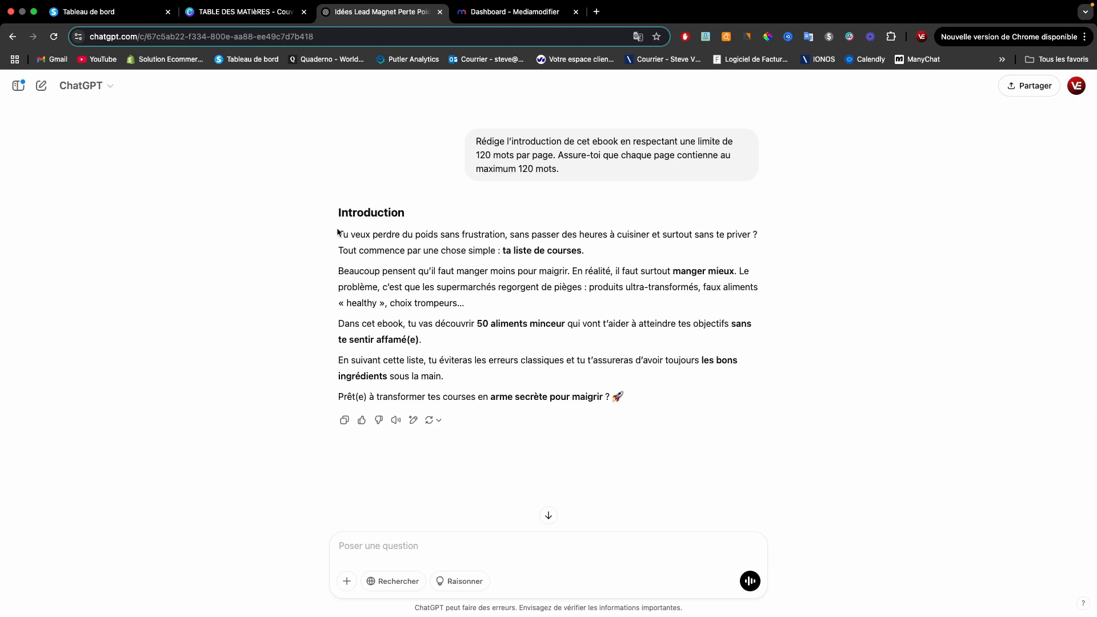
pyautogui.moveTo(341, 235); pyautogui.dragTo(663, 392)
# - Back in Canva, copy the table of contents text box to page 3 and place it just below the INTRODUCTION heading
pyautogui.click(247, 13)
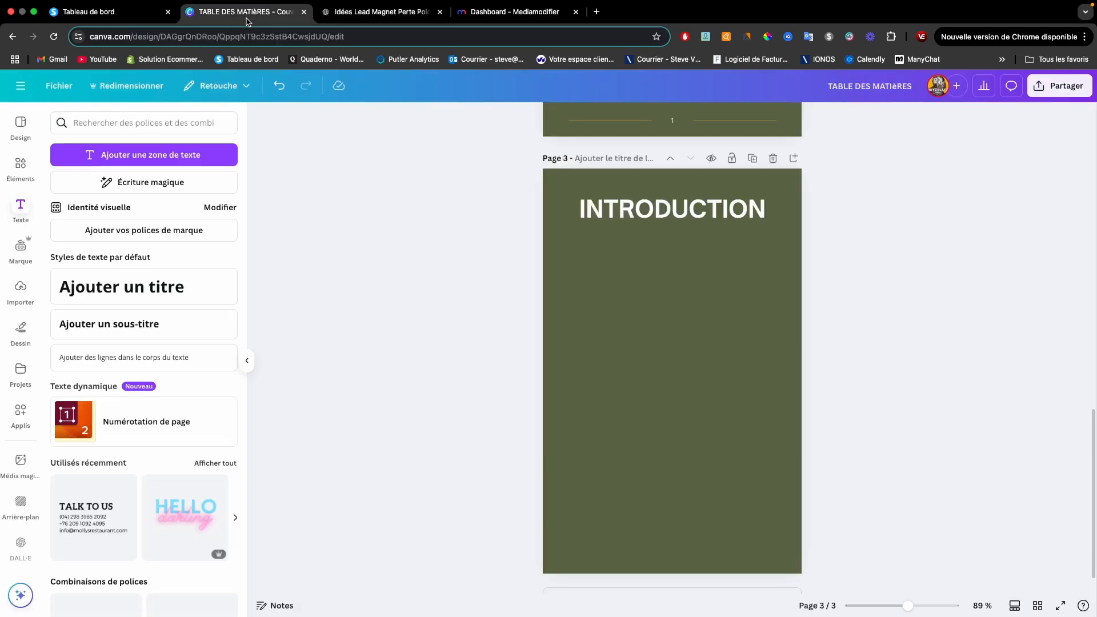
pyautogui.scroll(5, 563, 339)
pyautogui.click(638, 279)
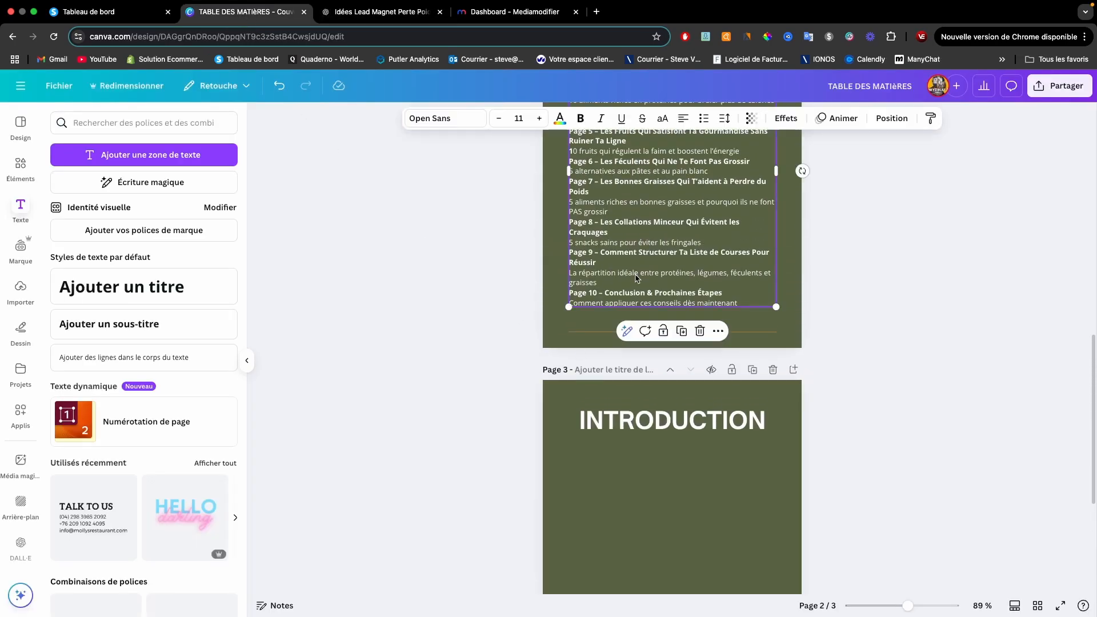
pyautogui.hotkey('ctrl', 'c')
pyautogui.scroll(-4, 637, 278)
pyautogui.click(637, 276)
pyautogui.hotkey('ctrl', 'v')
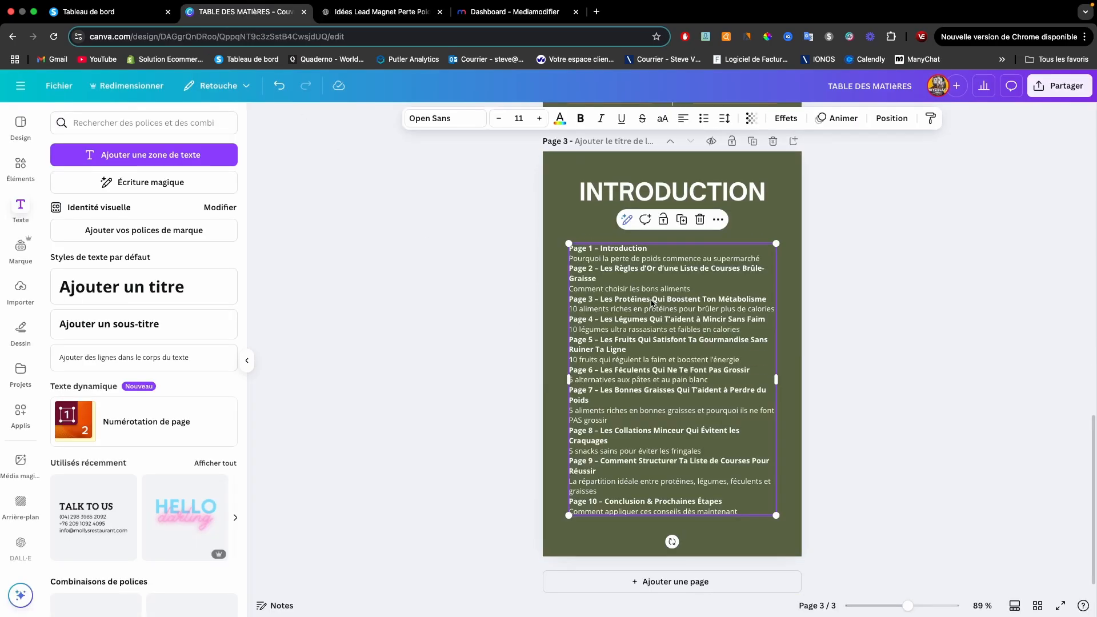
pyautogui.moveTo(651, 287); pyautogui.dragTo(650, 275)
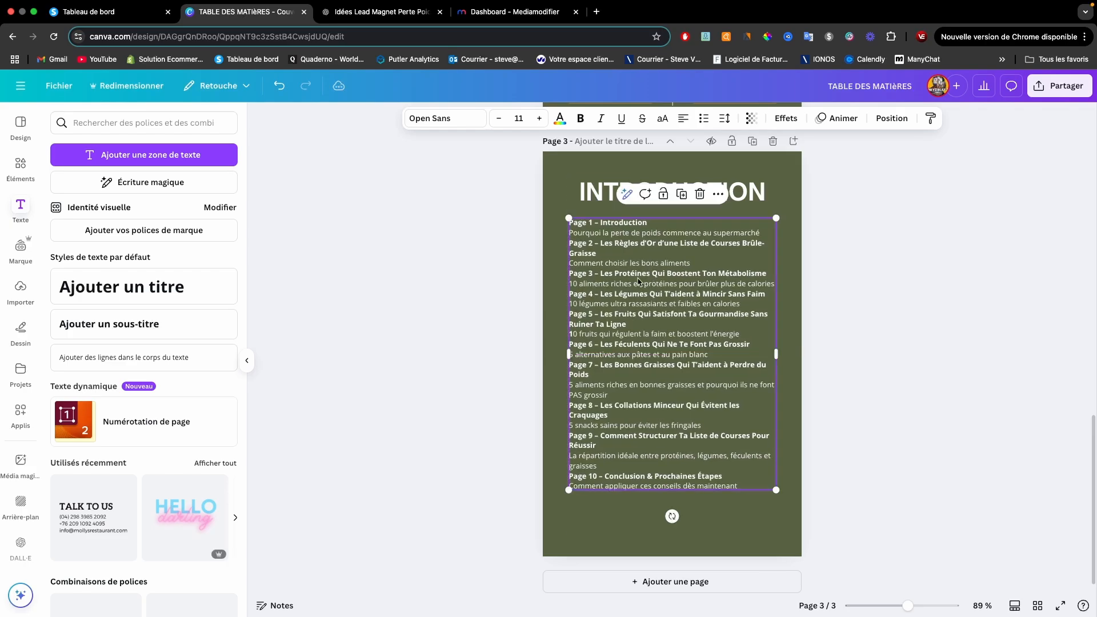
# - Copy the ChatGPT introduction again, replace all the text in the page 3 box with it, and remove the bold formatting
pyautogui.click(361, 10)
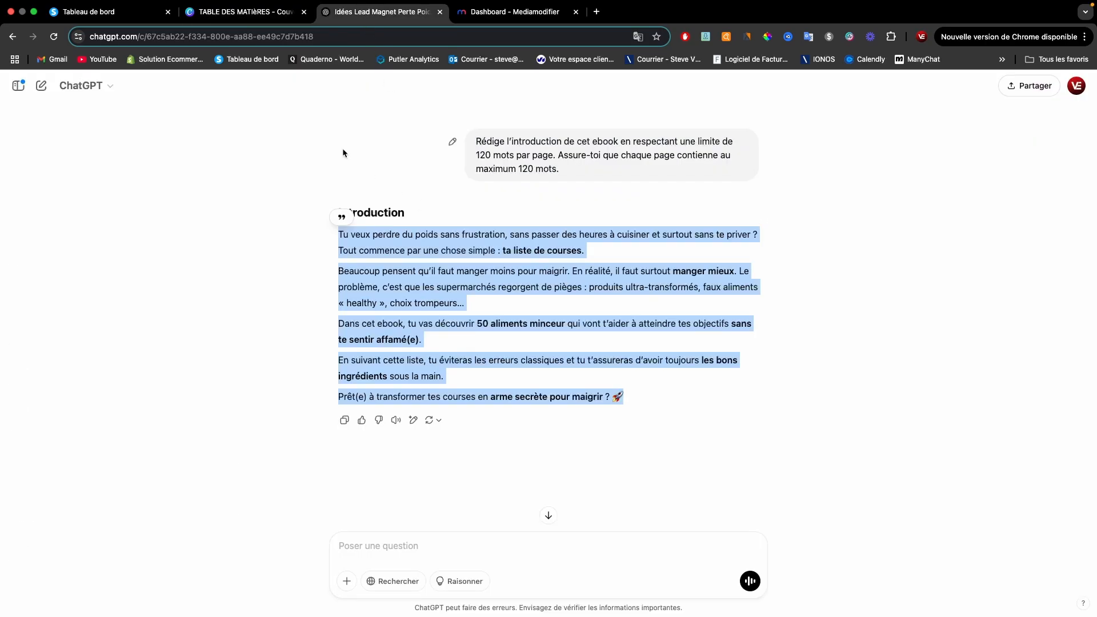
pyautogui.click(254, 19)
pyautogui.click(658, 394)
pyautogui.hotkey('ctrl', 'a')
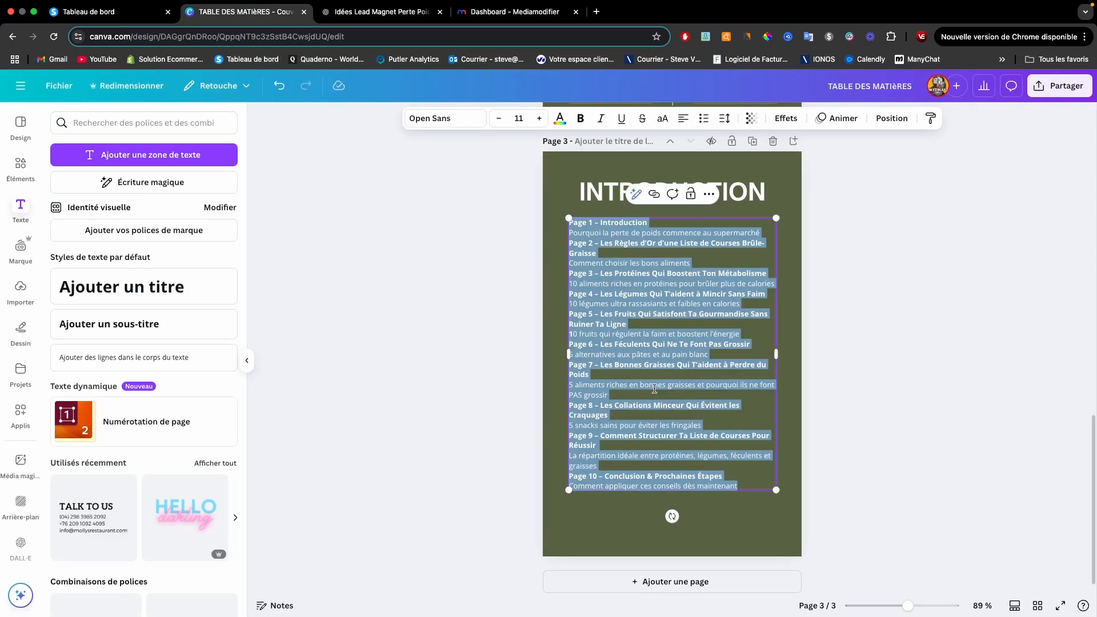
pyautogui.hotkey('ctrl', 'v')
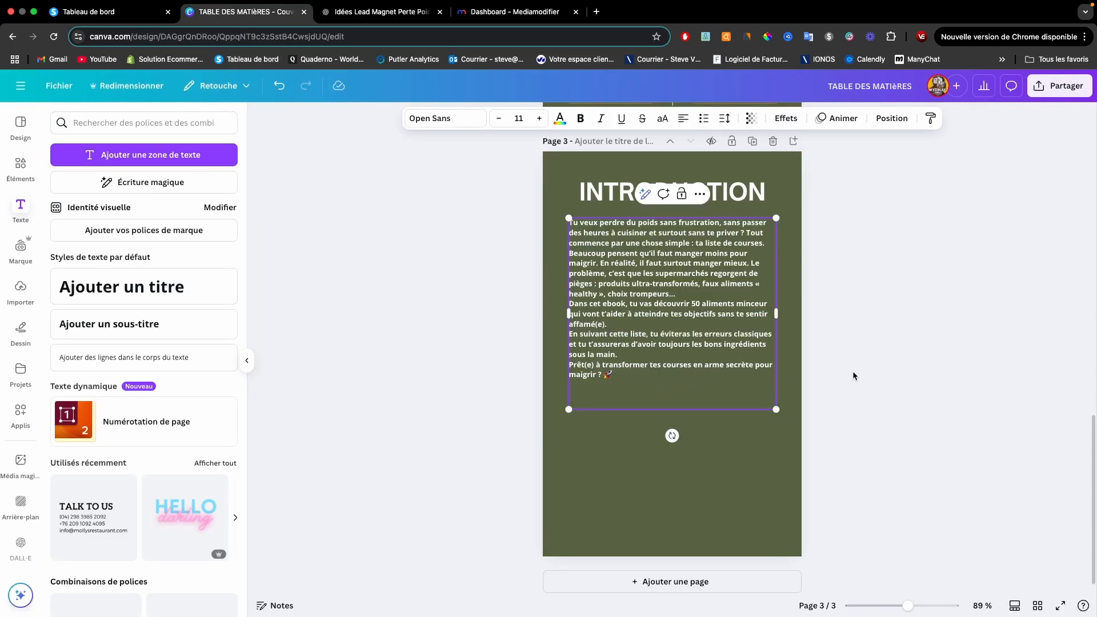
pyautogui.hotkey('ctrl', 'a')
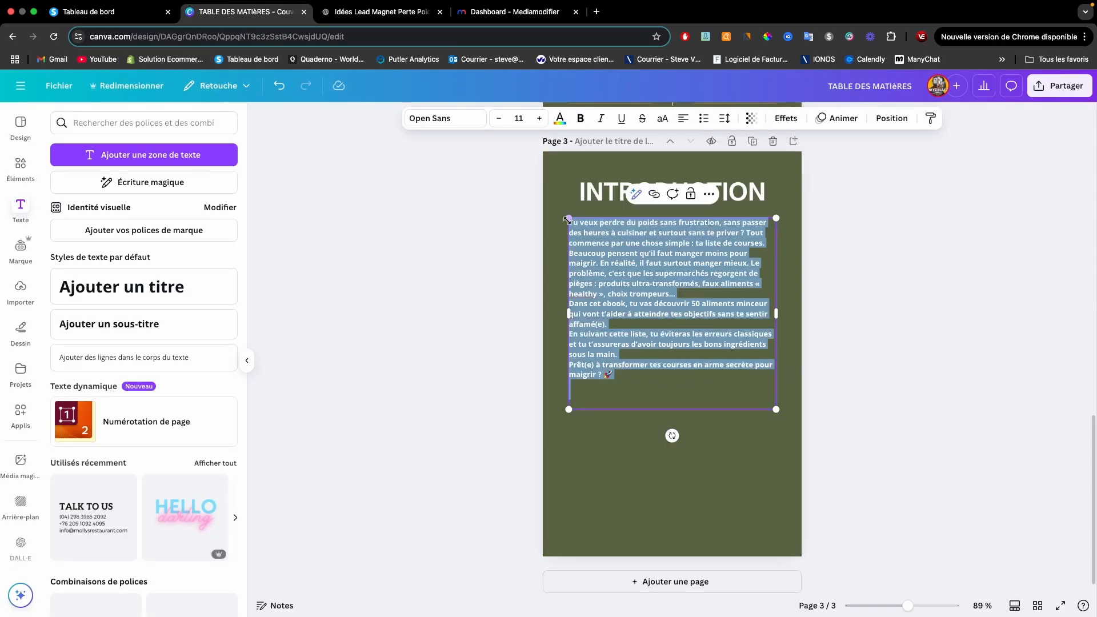
pyautogui.click(581, 120)
pyautogui.click(602, 266)
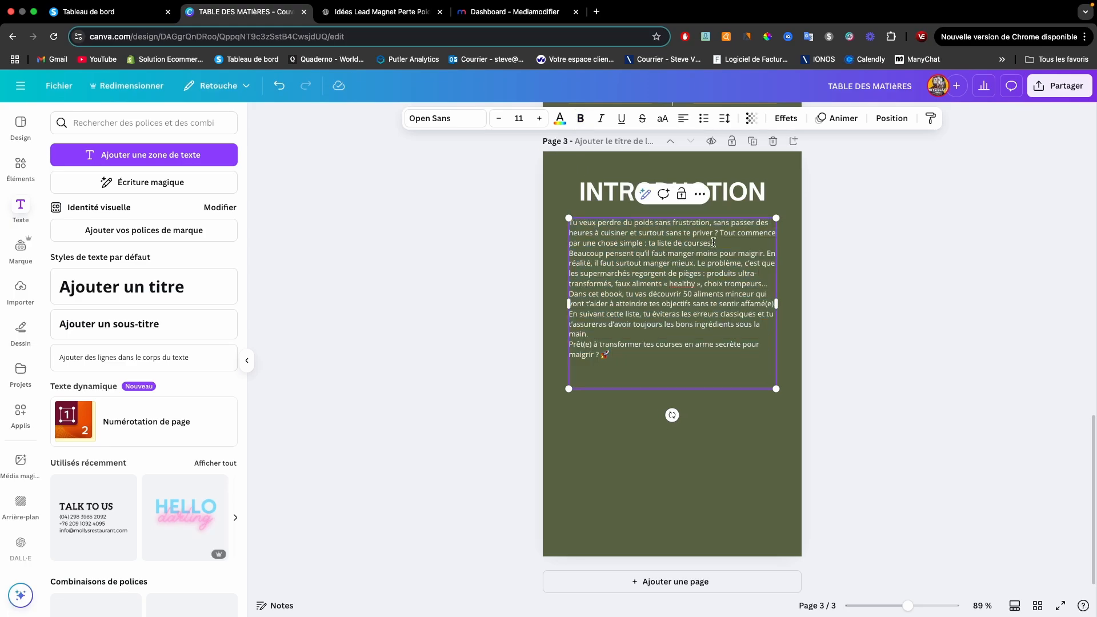
# - Insert blank lines before the introduction paragraphs starting with "Beaucoup pensent", "Dans cet ebook" and "Prêt(e)"
pyautogui.click(586, 373)
pyautogui.click(570, 253)
pyautogui.press('Return')
pyautogui.click(570, 303)
pyautogui.press('Return')
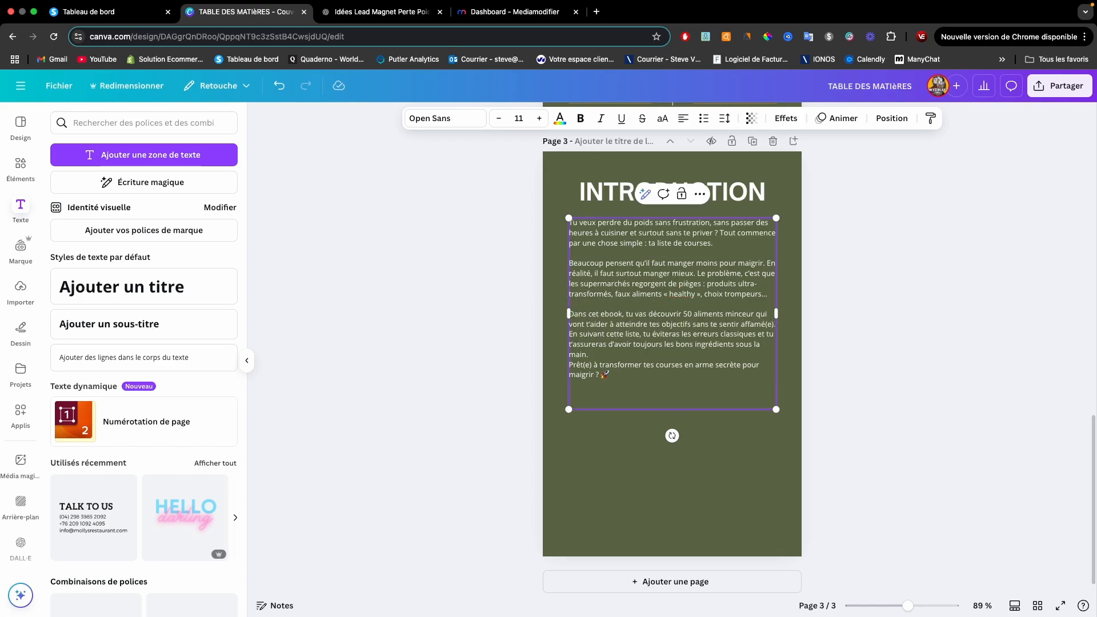
pyautogui.press('Up')
pyautogui.press('Return')
pyautogui.click(861, 245)
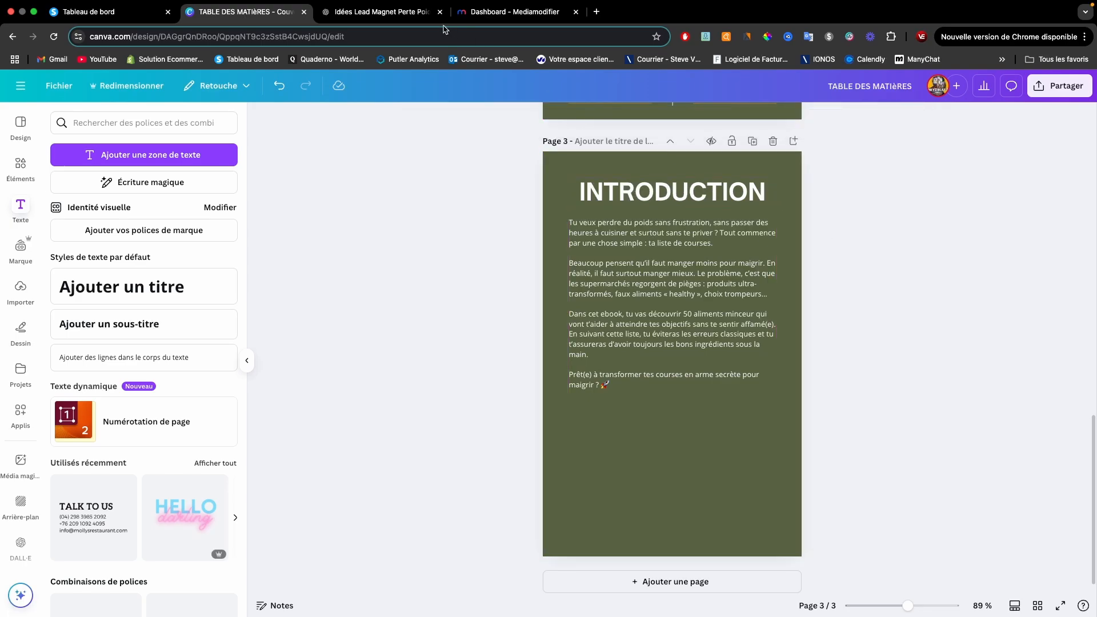
# - Remove the empty lines at the end of the introduction text and move the text box slightly lower beneath the heading
pyautogui.click(377, 12)
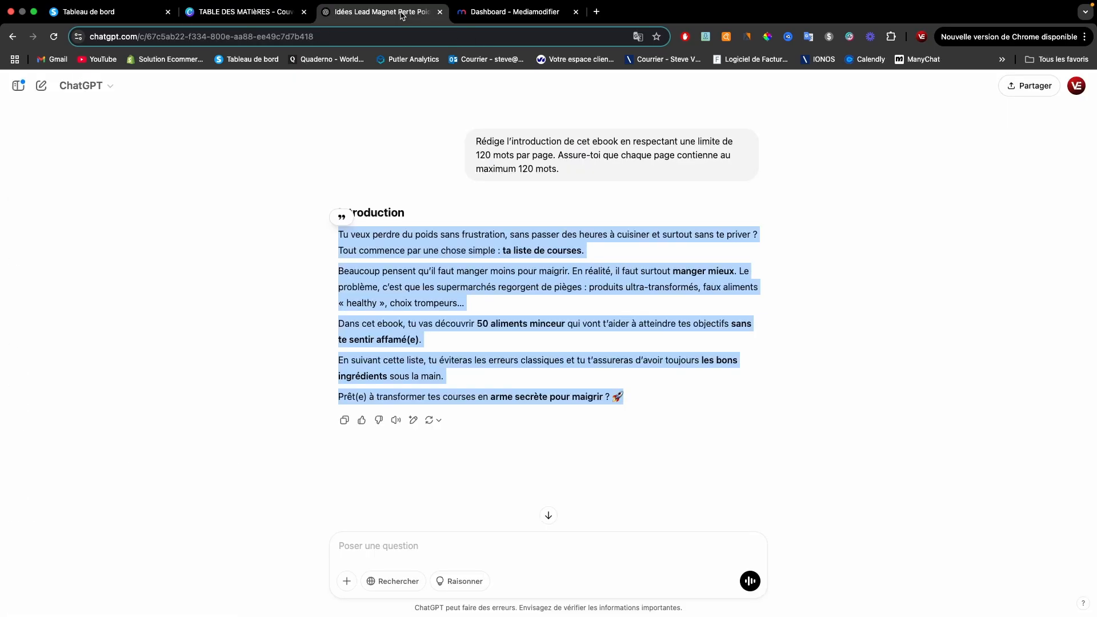
pyautogui.click(246, 12)
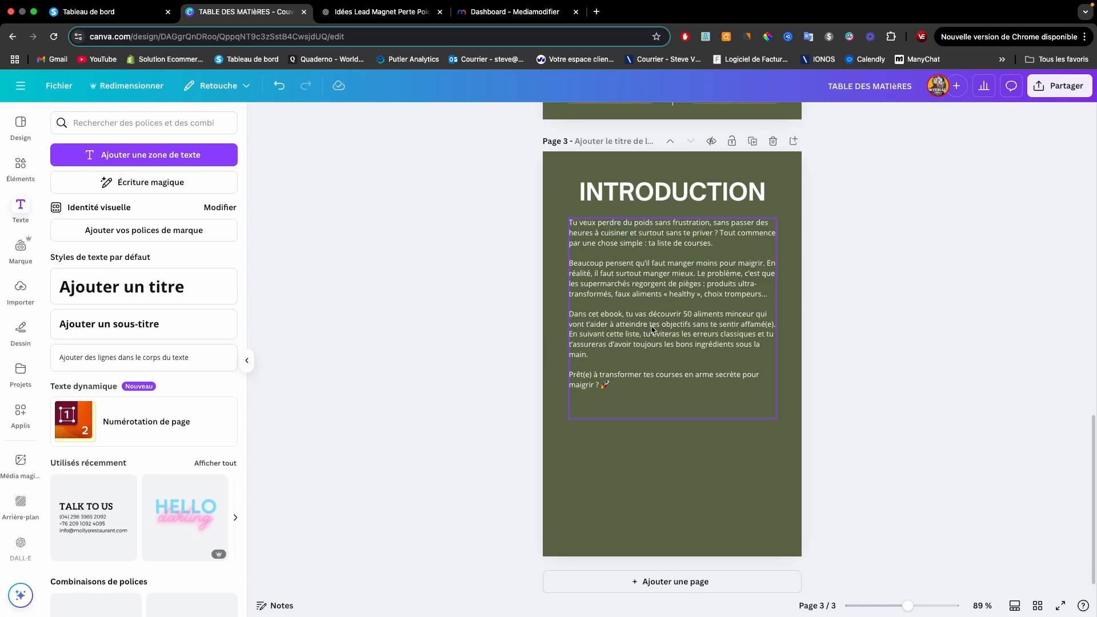
pyautogui.click(599, 408)
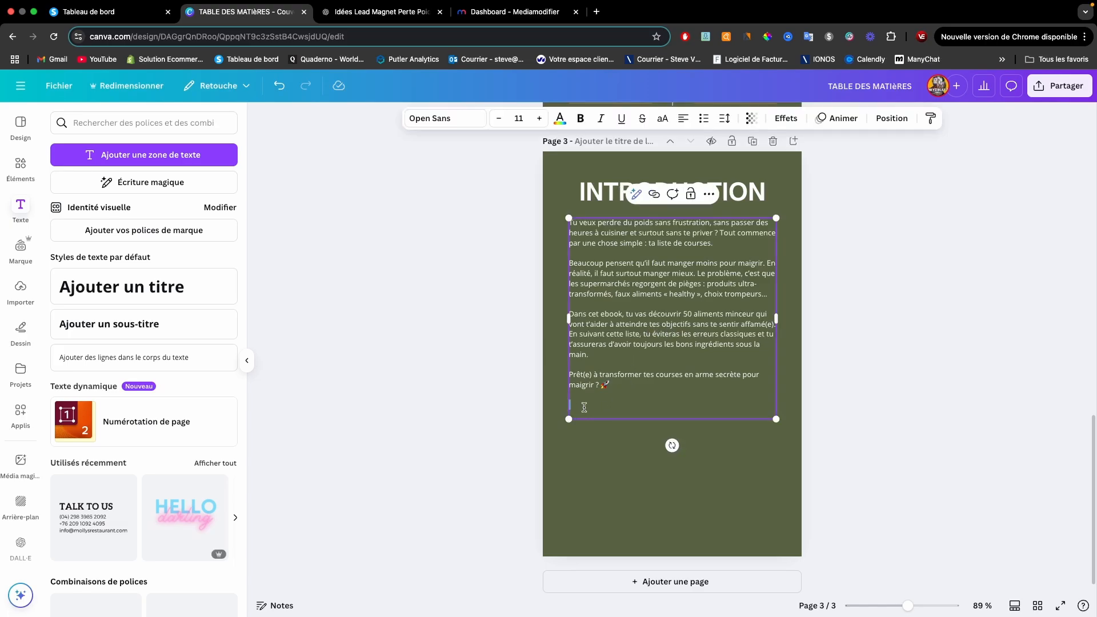
pyautogui.click(1000, 343)
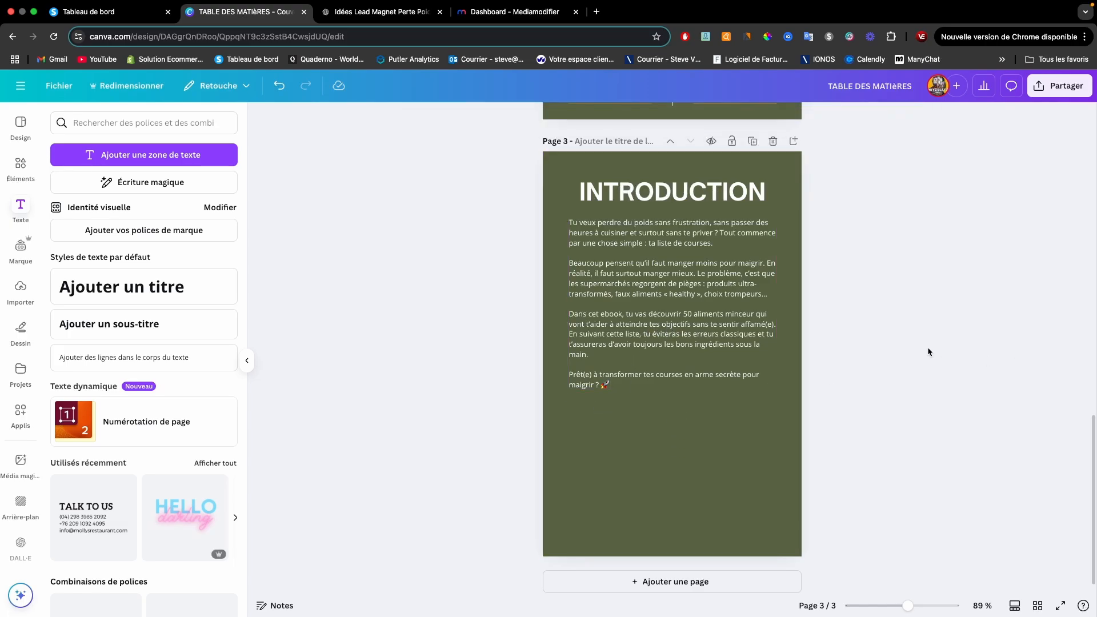
pyautogui.moveTo(646, 311); pyautogui.dragTo(645, 323)
pyautogui.moveTo(627, 192); pyautogui.dragTo(626, 193)
pyautogui.moveTo(652, 283); pyautogui.dragTo(652, 275)
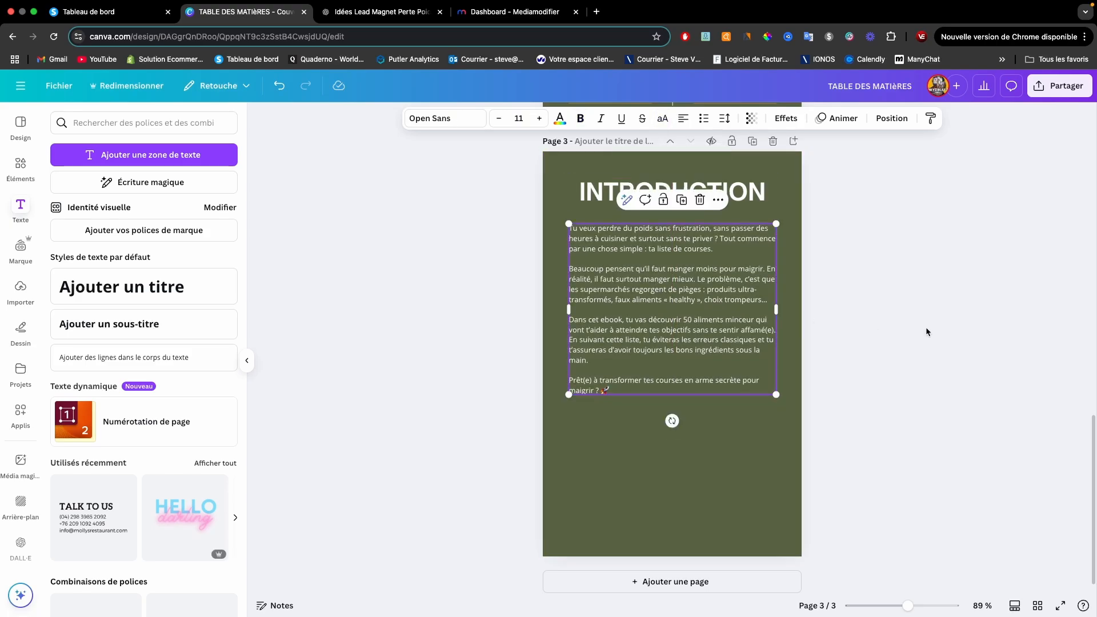
pyautogui.click(942, 331)
# - Copy the page number and both footer lines from page 2 to the same position on page 3
pyautogui.scroll(2, 721, 332)
pyautogui.scroll(2, 723, 333)
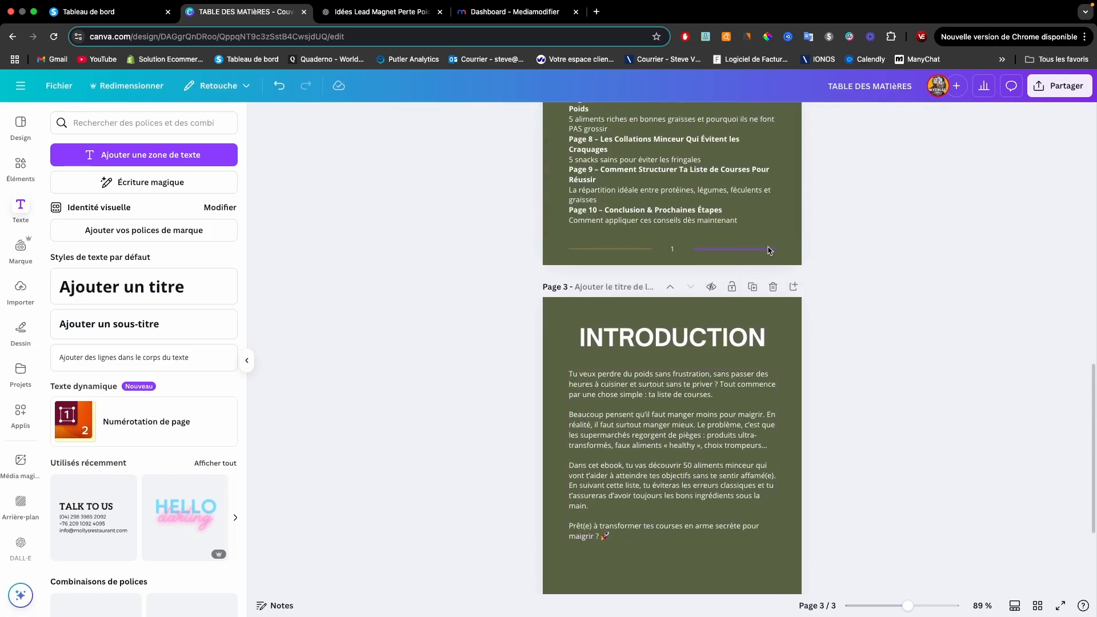
pyautogui.click(629, 250)
pyautogui.keyDown('shift'); pyautogui.click(672, 250); pyautogui.keyUp('shift')
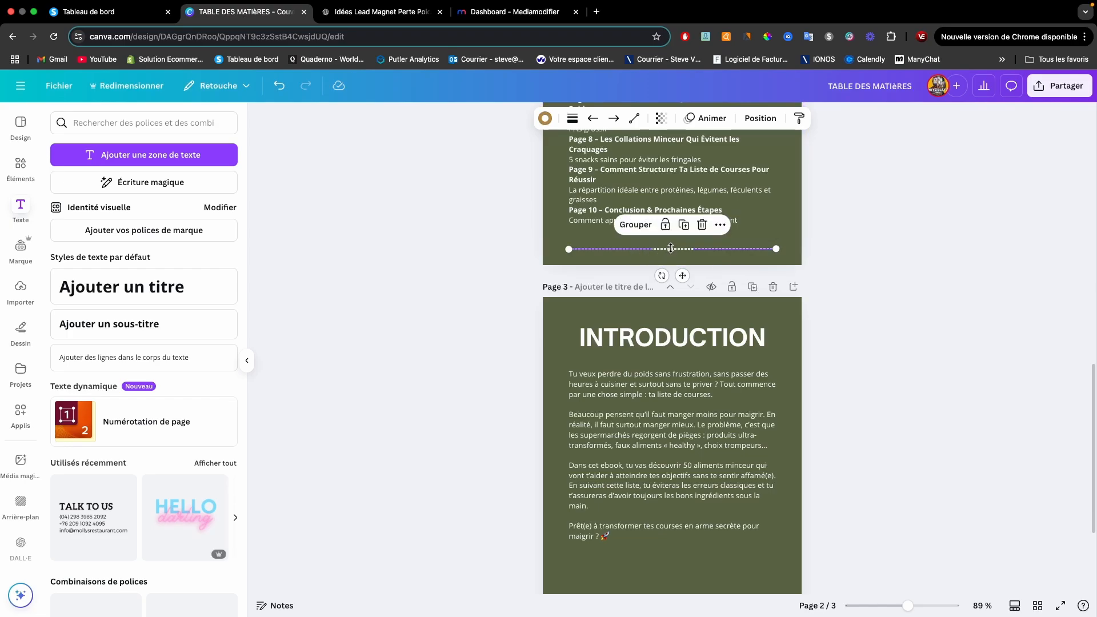
pyautogui.keyDown('shift'); pyautogui.click(741, 249); pyautogui.keyUp('shift')
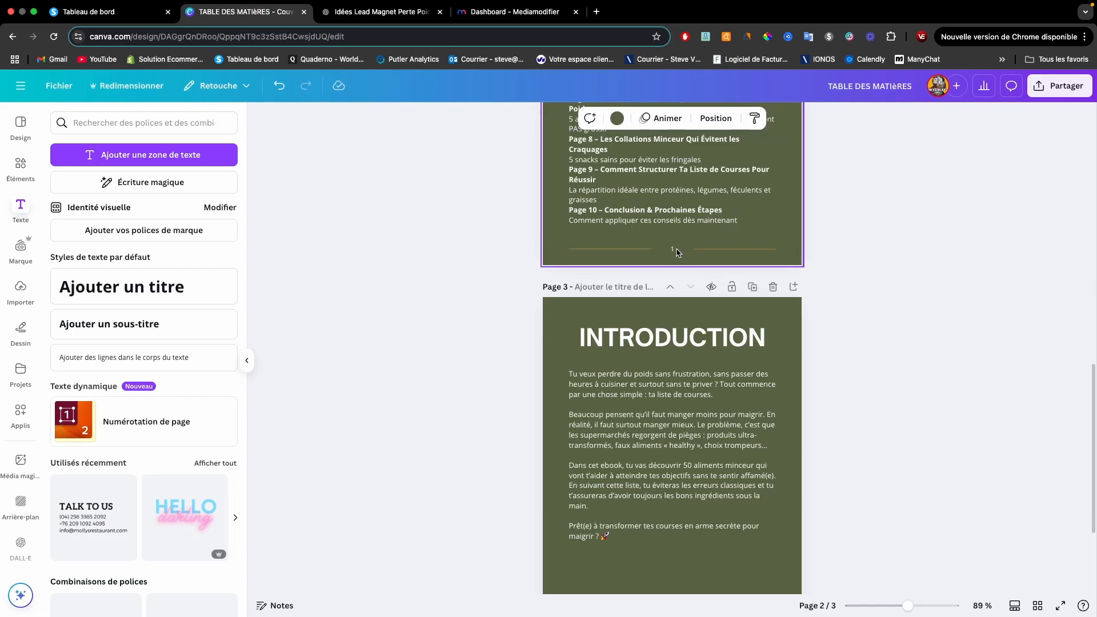
pyautogui.click(704, 251)
pyautogui.keyDown('shift'); pyautogui.click(651, 250); pyautogui.keyUp('shift')
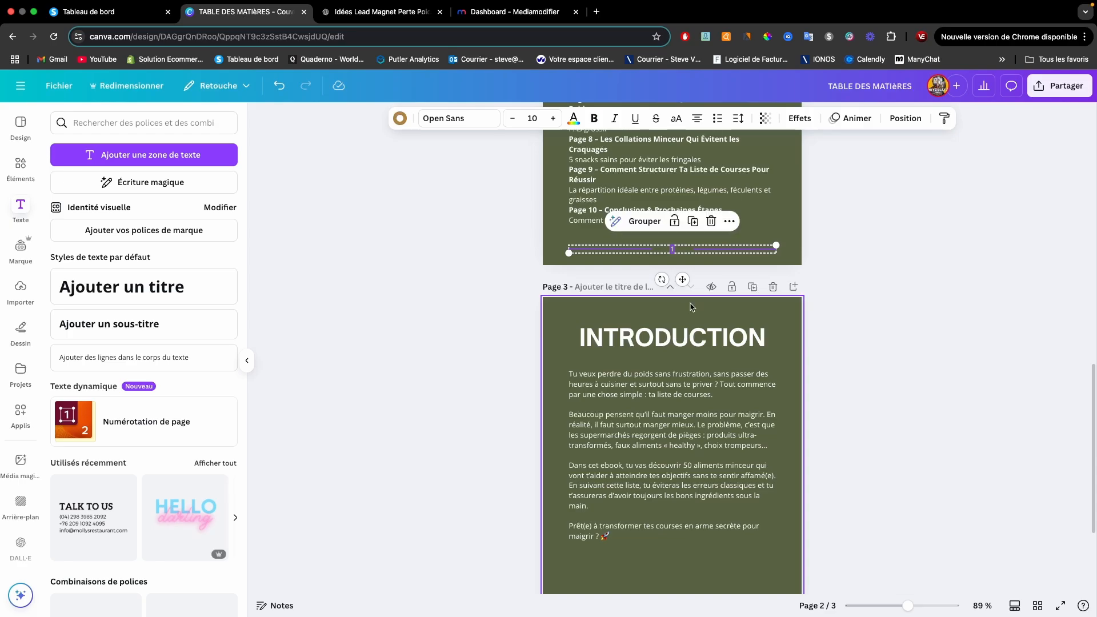
pyautogui.scroll(-3, 710, 328)
pyautogui.hotkey('ctrl', 'v')
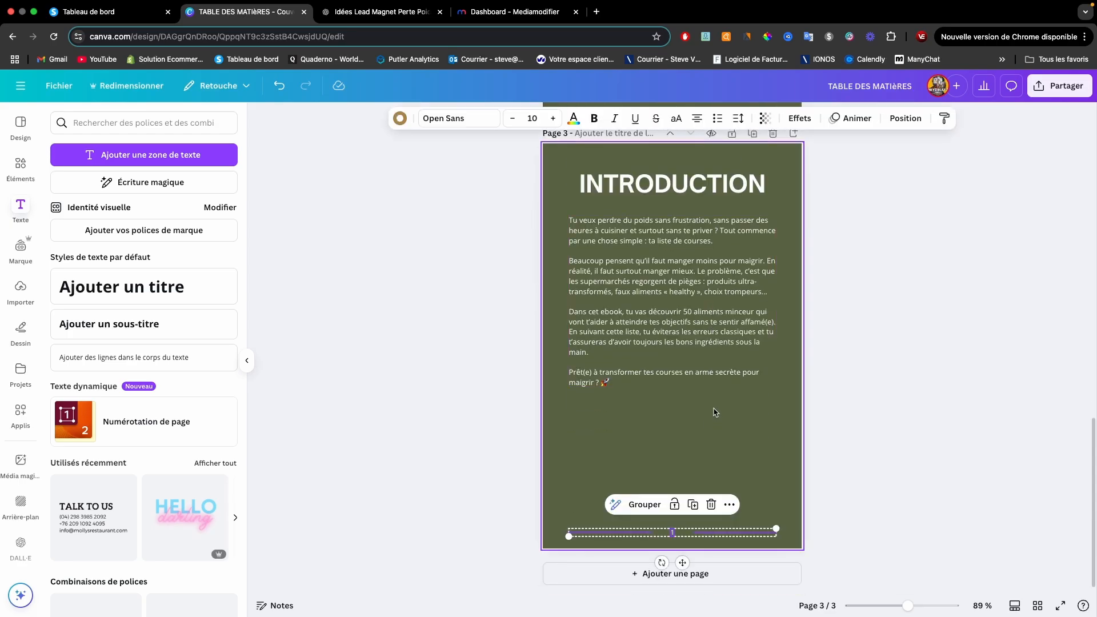
pyautogui.scroll(2, 779, 244)
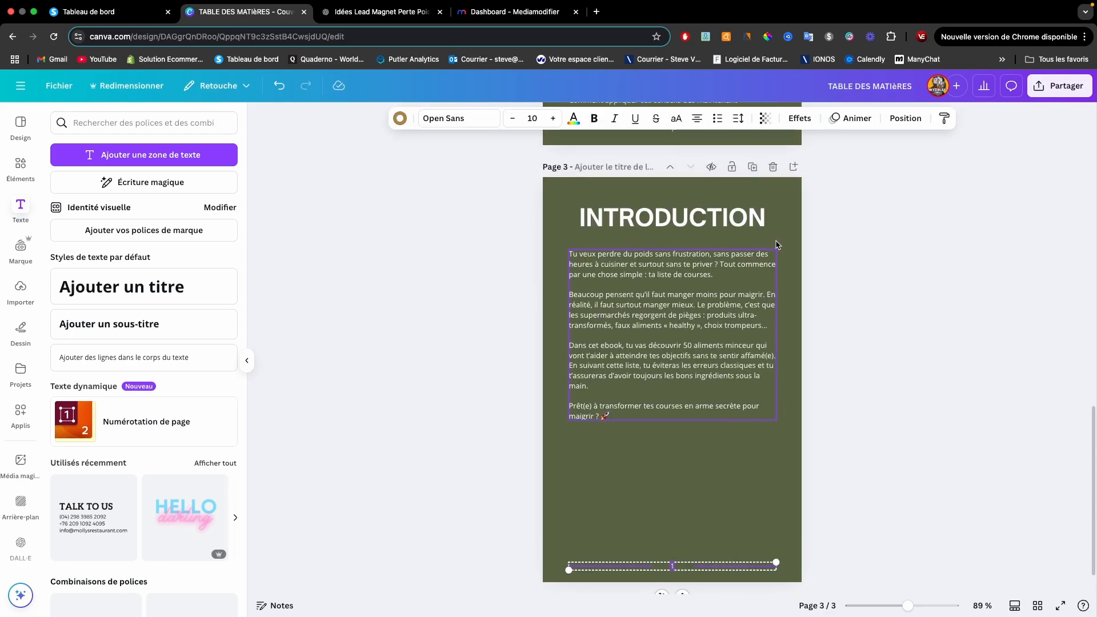
# - Duplicate the introduction page to create page 4
pyautogui.click(753, 186)
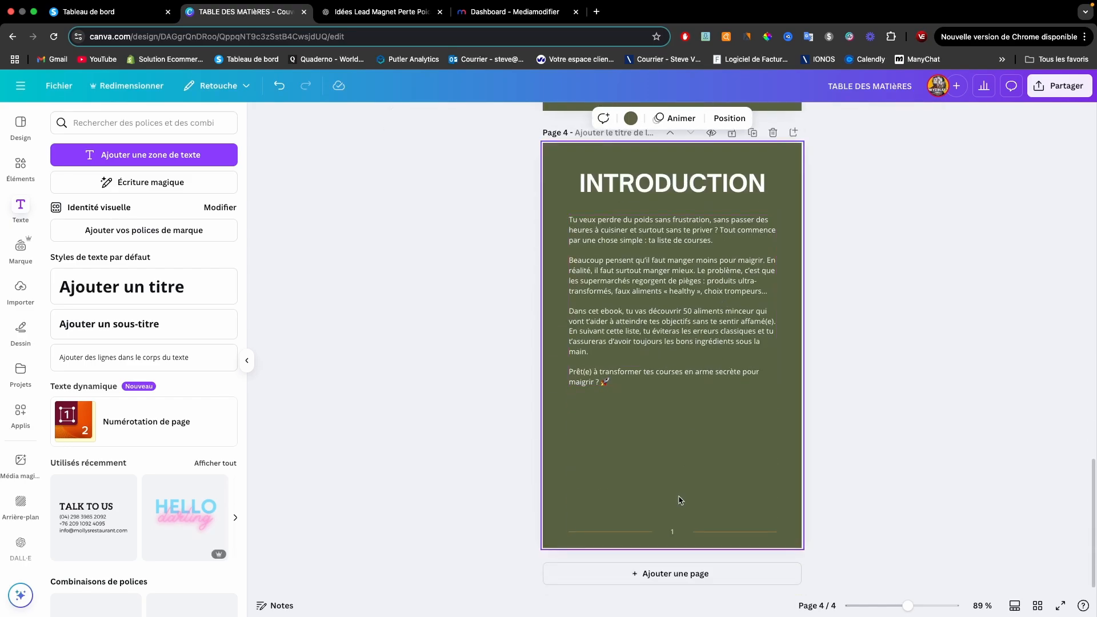
pyautogui.scroll(8, 708, 455)
pyautogui.scroll(-7, 708, 454)
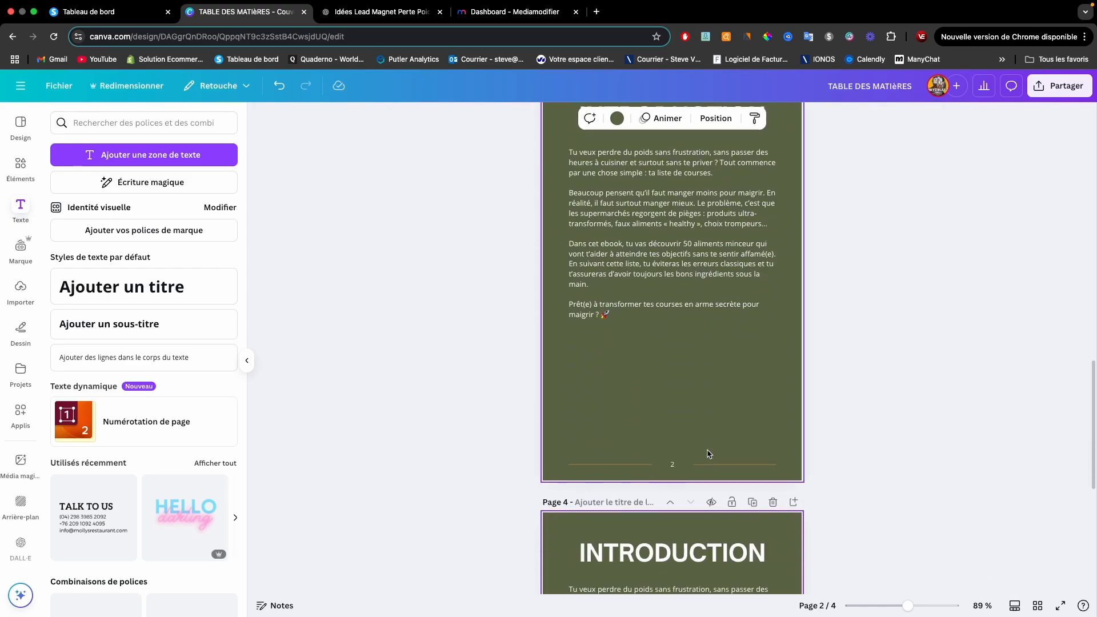
# - Review the footer page numbers on pages 2 to 4 against the table of contents
pyautogui.scroll(6, 708, 454)
pyautogui.scroll(-5, 708, 455)
pyautogui.scroll(8, 708, 455)
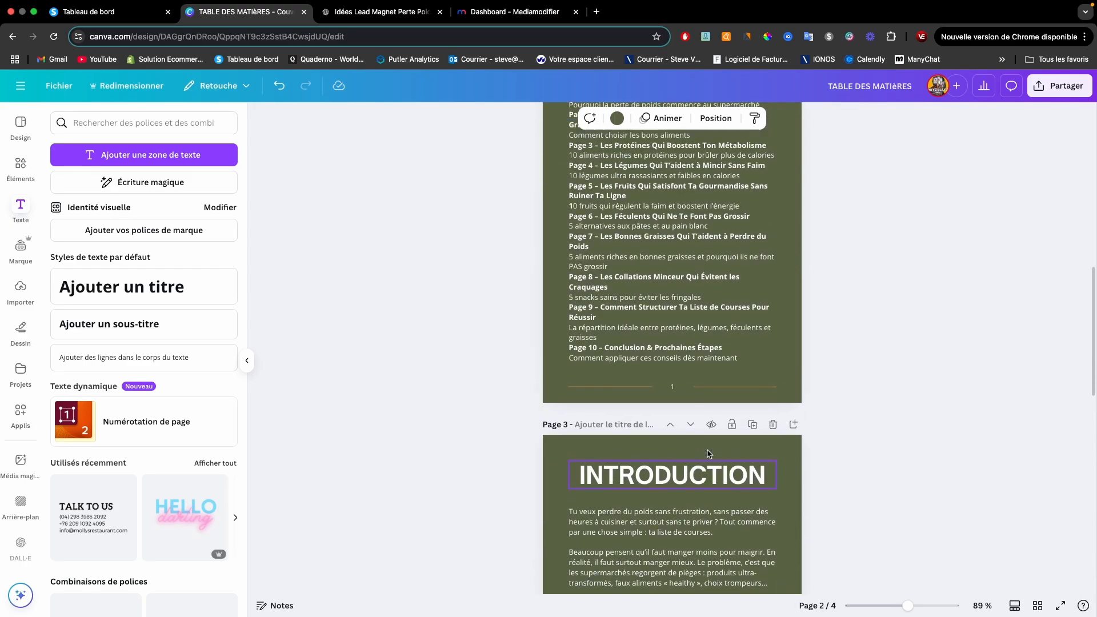
pyautogui.scroll(2, 708, 455)
pyautogui.scroll(-7, 708, 454)
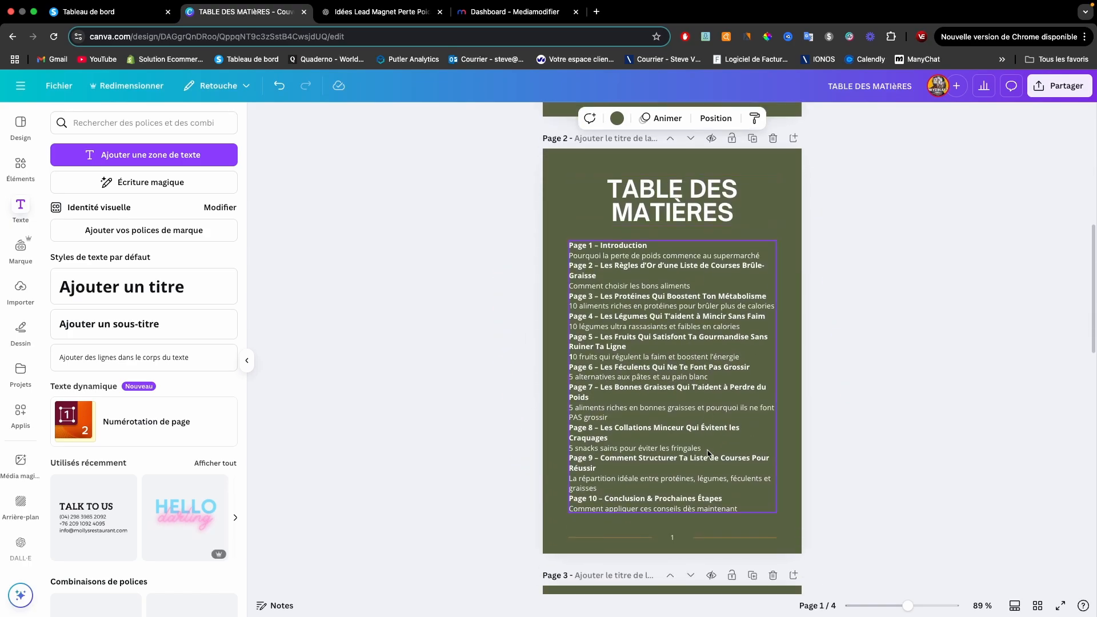
pyautogui.scroll(-3, 708, 454)
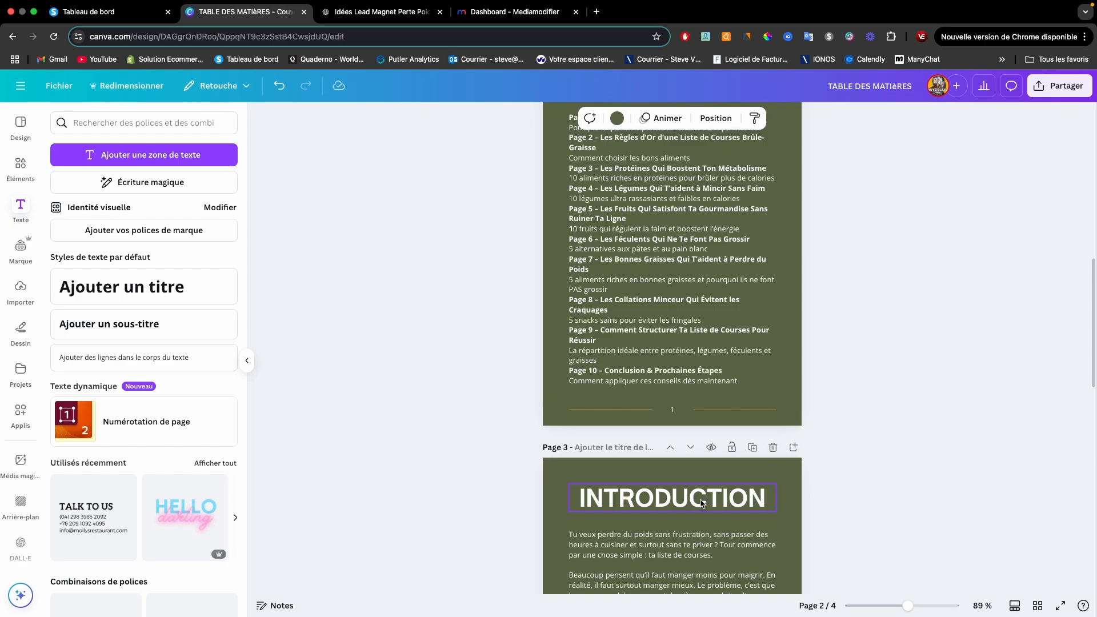
pyautogui.scroll(-10, 703, 503)
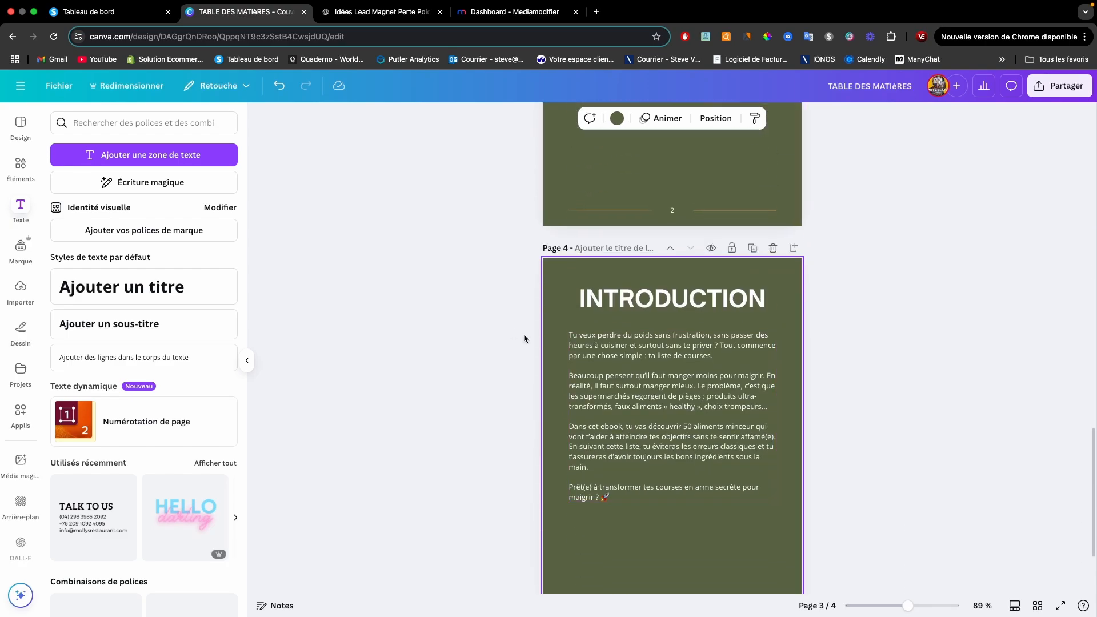
# - Switch to ChatGPT and ask it to write page n°2 of the e-book with a maximum of 120 words per page
pyautogui.click(377, 12)
pyautogui.scroll(-1, 583, 309)
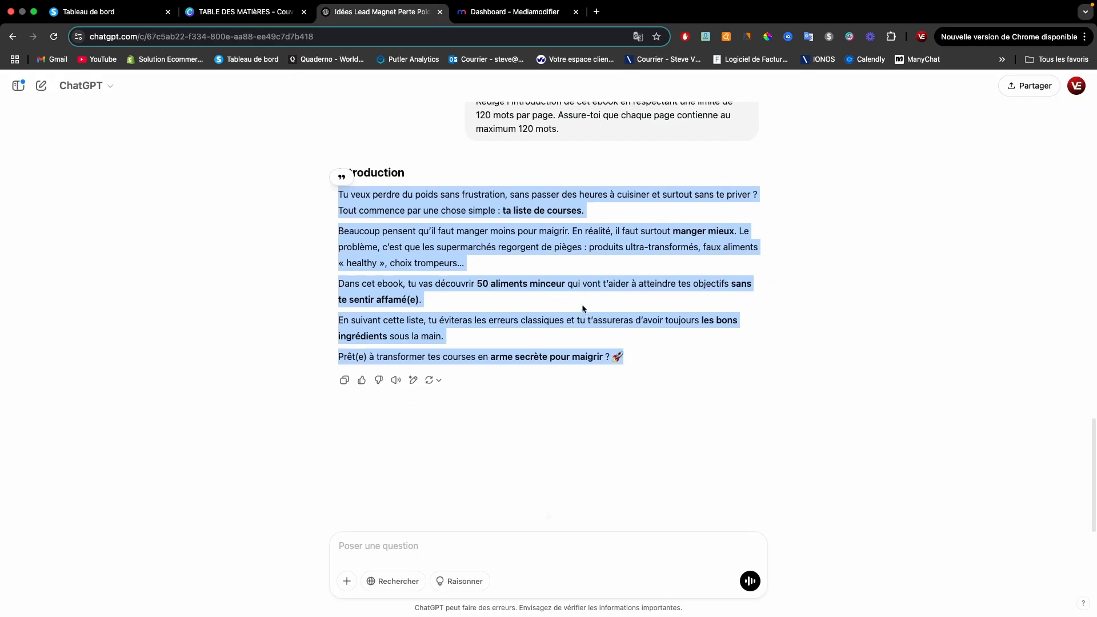
pyautogui.scroll(3, 583, 308)
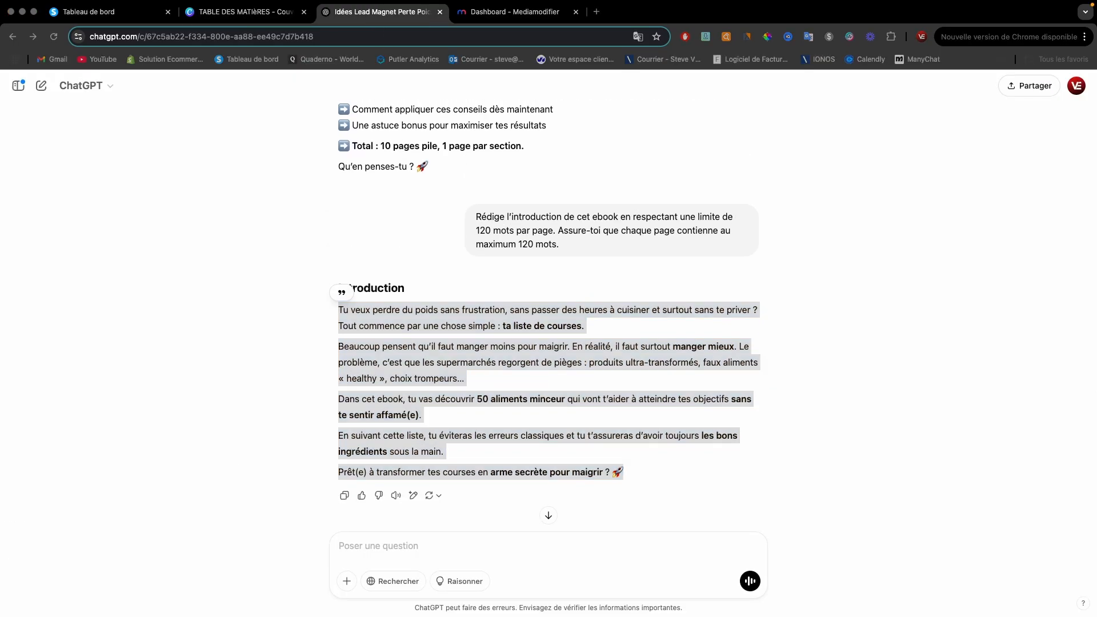
pyautogui.click(451, 540)
pyautogui.write('Rédige toutes les pages du chapitre n°[X] de cet ebook en respectant une limite de 120 mots par page.Assure-toi que chaque page contienne au maximum 120 mots.')
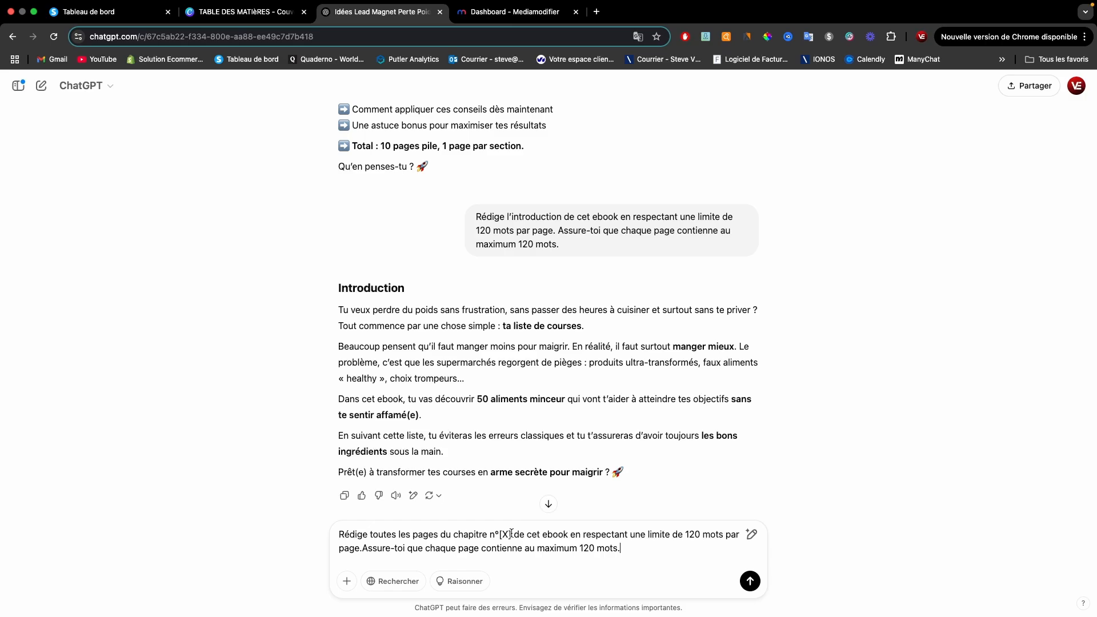
pyautogui.moveTo(511, 534); pyautogui.dragTo(499, 534)
pyautogui.scroll(10, 445, 414)
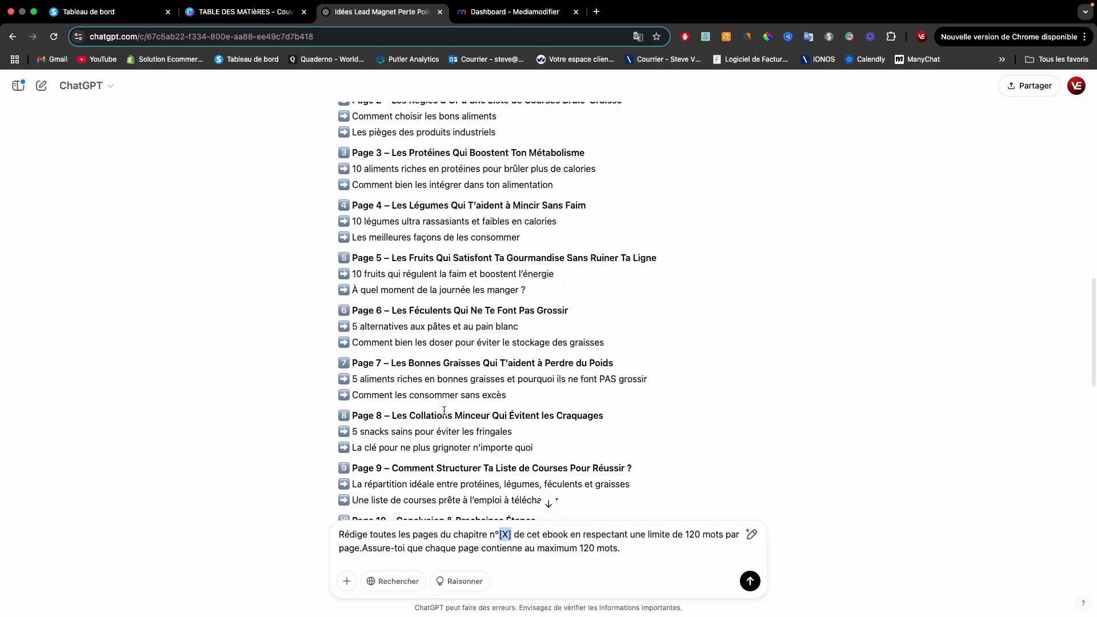
pyautogui.scroll(1, 444, 410)
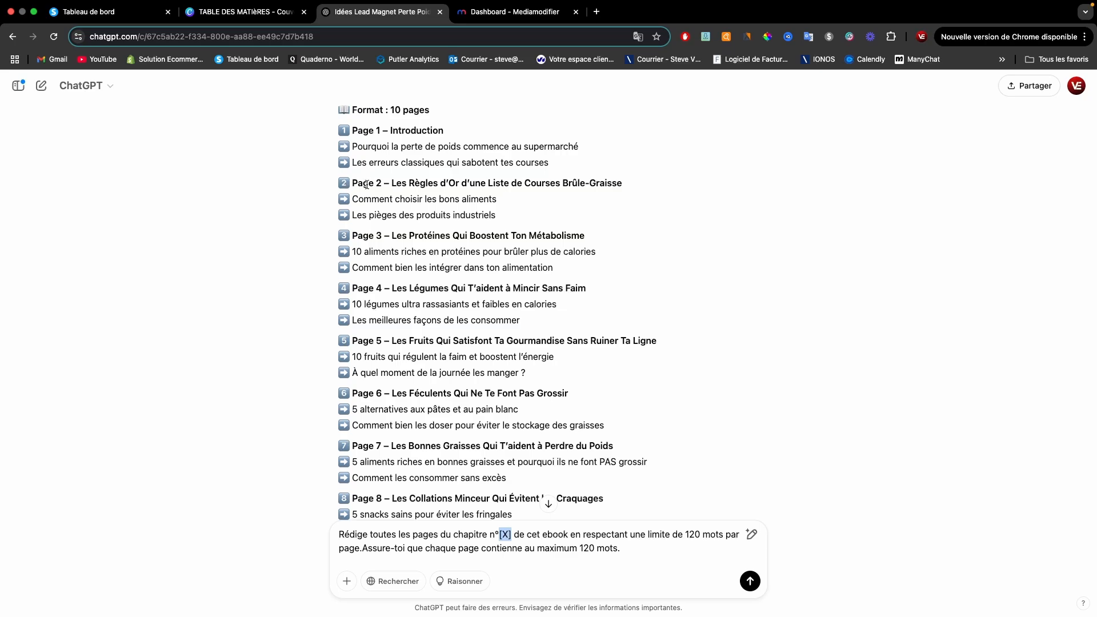
pyautogui.scroll(-1, 596, 291)
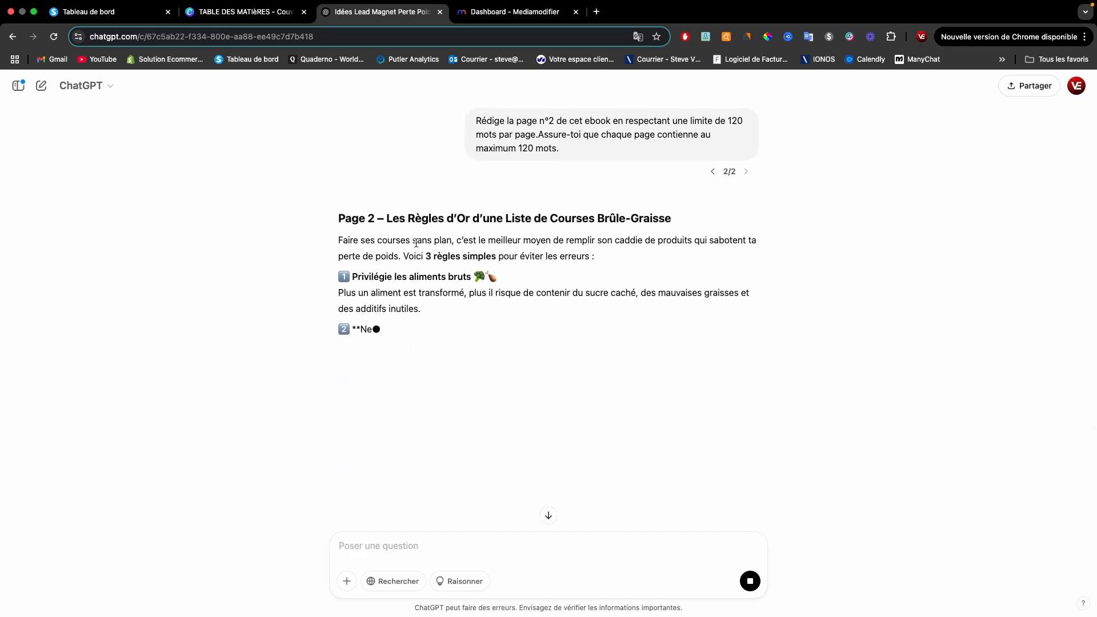
# - Copy the generated body text for page 2 from "Faire ses courses sans plan" through the closing sentence, excluding its title
pyautogui.scroll(15, 416, 242)
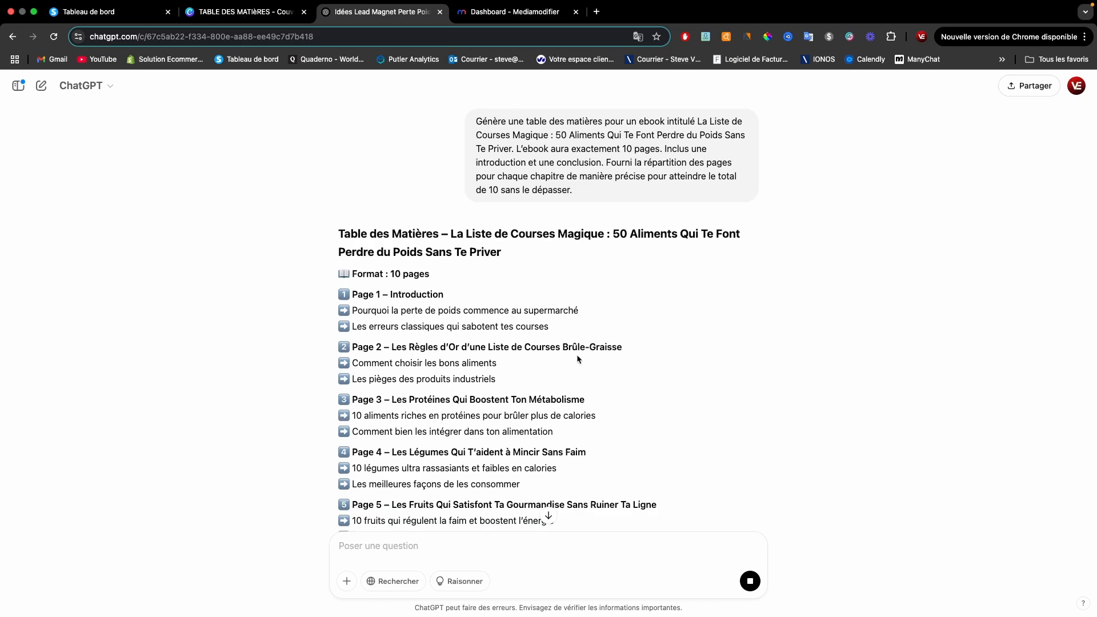
pyautogui.scroll(-15, 694, 363)
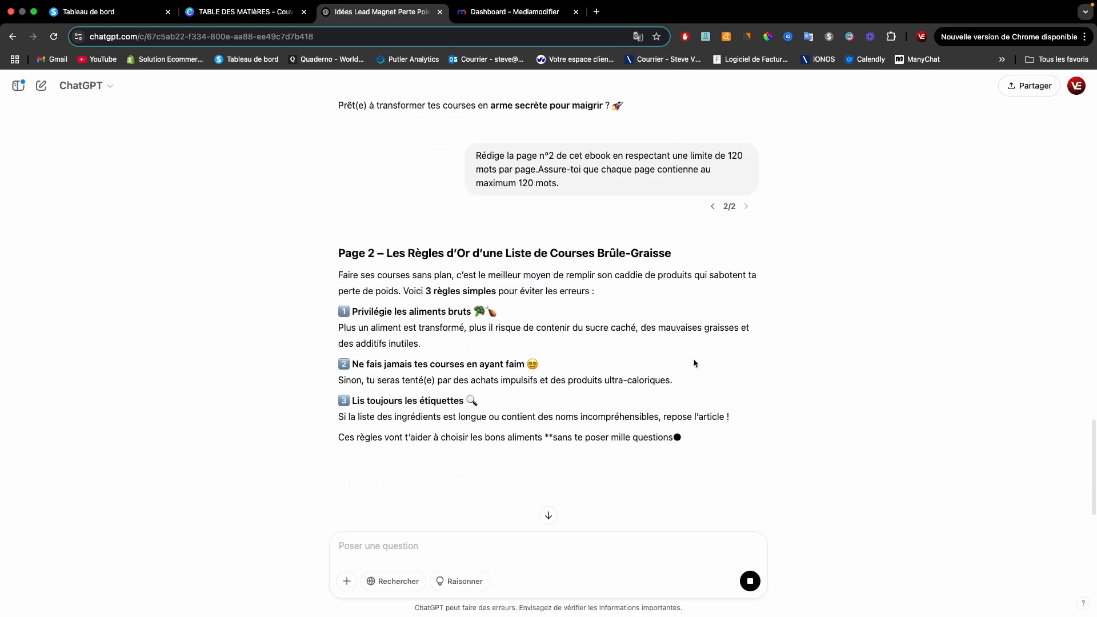
pyautogui.moveTo(339, 273); pyautogui.dragTo(707, 448)
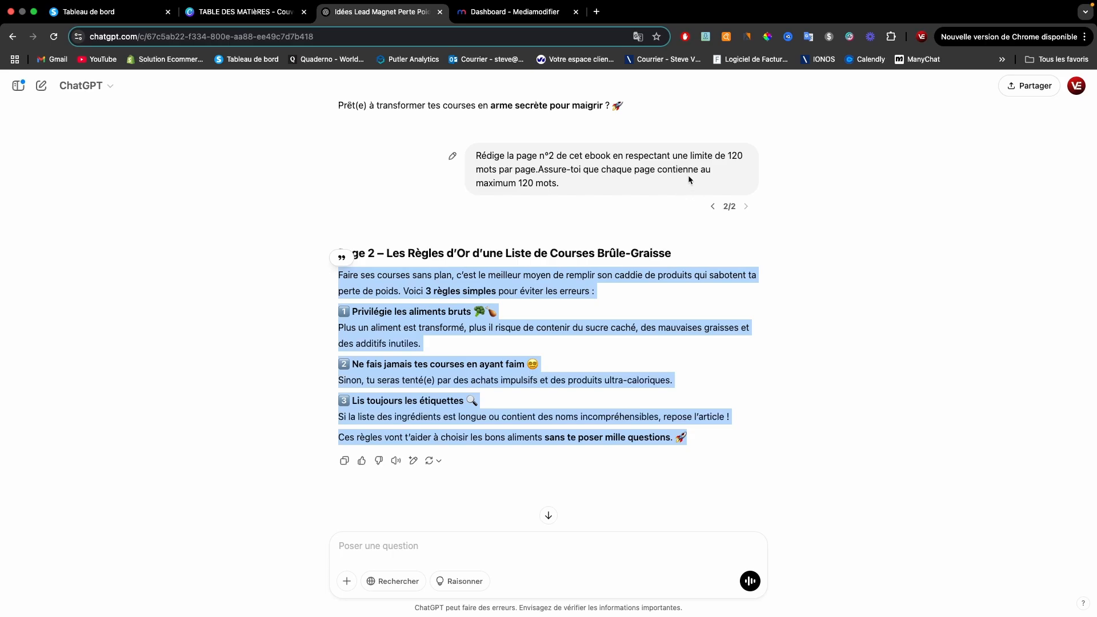
pyautogui.scroll(10, 578, 214)
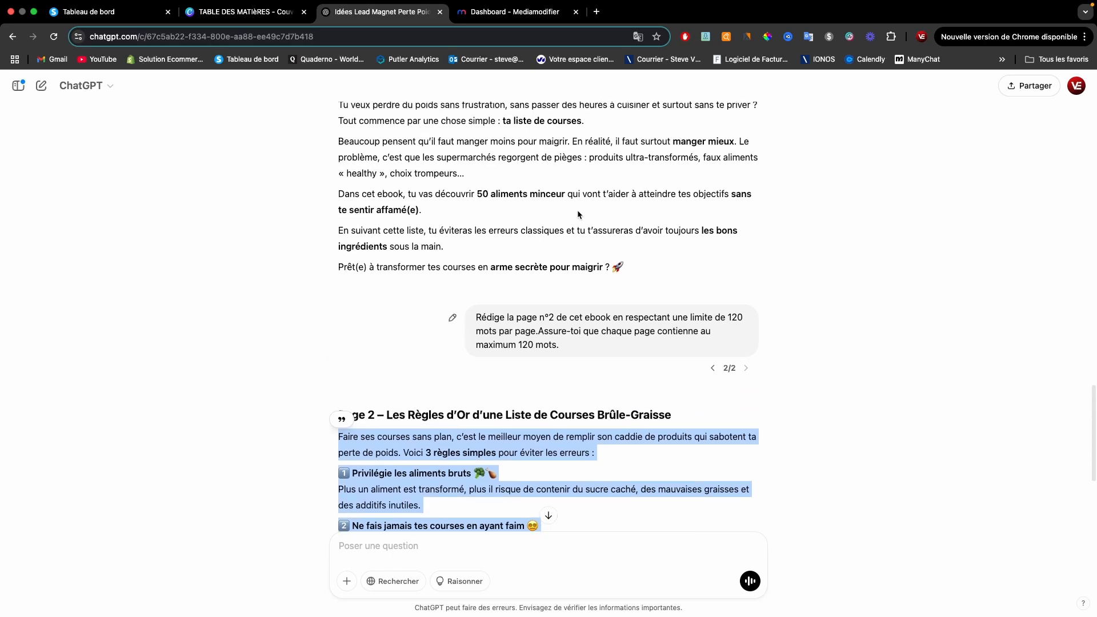
pyautogui.scroll(6, 578, 214)
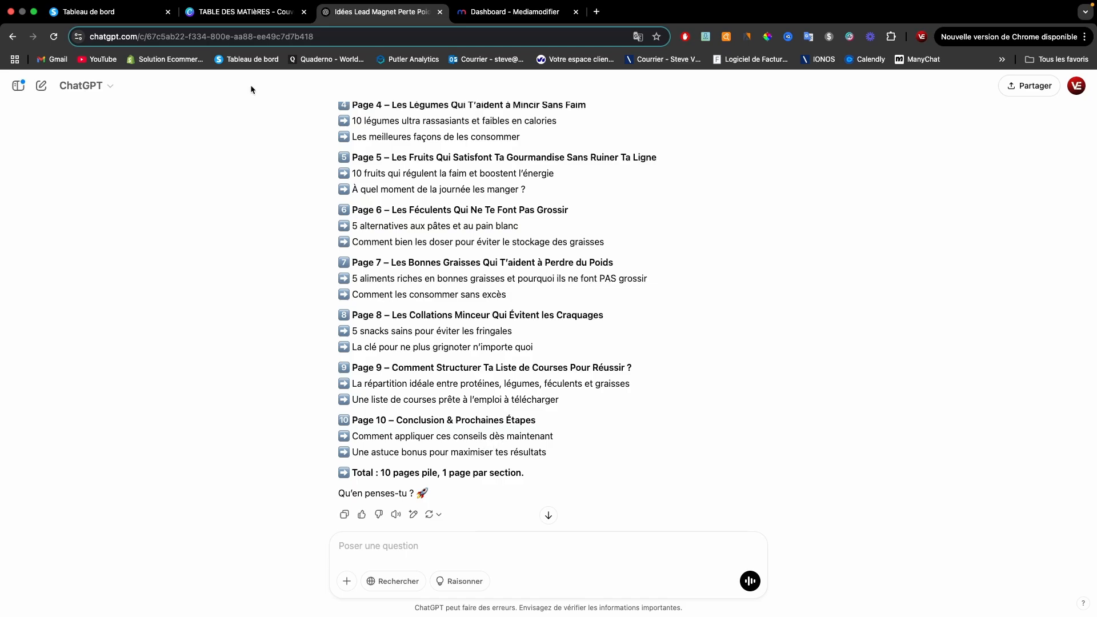
# - Switch to Canva and replace the entire body text on page 4 with the copied text about the three shopping rules
pyautogui.click(236, 13)
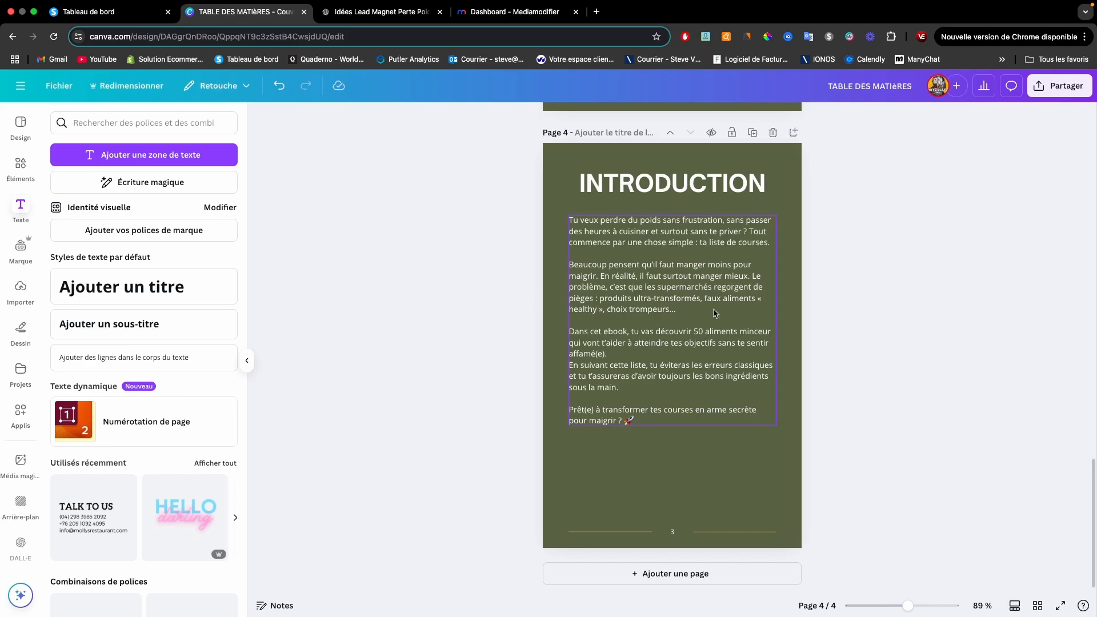
pyautogui.scroll(3, 714, 313)
pyautogui.scroll(-3, 715, 313)
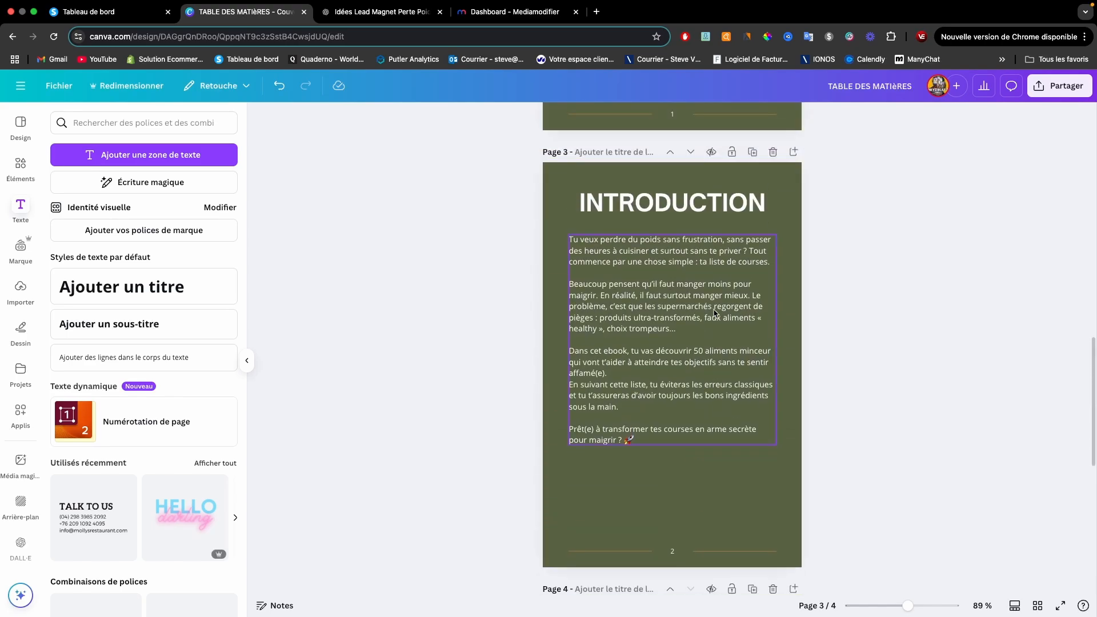
pyautogui.click(641, 306)
pyautogui.click(640, 306)
pyautogui.hotkey('ctrl', 'a')
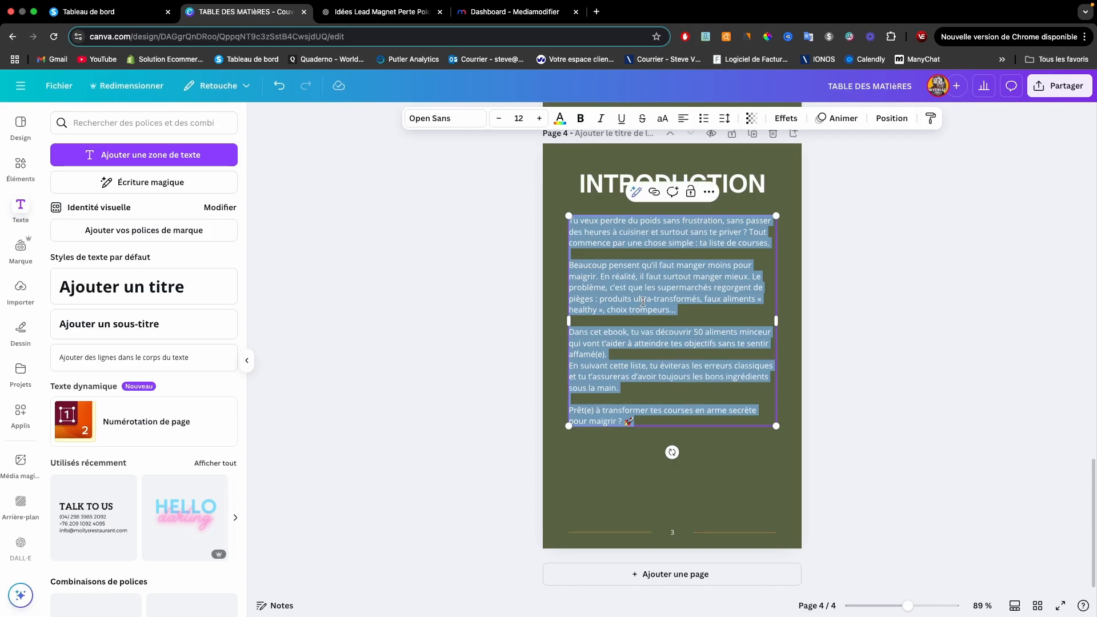
pyautogui.write('Faire ses courses sans plan, c’est le meilleur moyen de remplir son caddie de produits qui sabotent ta perte de poids. Voici 3 règles simples pour éviter les erreurs : 1️⃣ Privilégie les aliments bruts 🥦🍗 Plus un aliment est transformé, plus il risque de contenir du sucre caché, des mauvaises graisses et des additifs inutiles. 2️⃣ Ne fais jamais tes courses en ayant faim 😩 Sinon, tu seras tenté(e) par des achats impulsifs et des produits ultra-caloriques. 3️⃣ Lis toujours les étiquettes 🔍 Si la liste des ingrédients est longue ou contient des noms incompréhensibles, repose l’article ! Ces règles vont t’aider à choisir les bons aliments sans te poser mille questions. 🚀')
# - Insert blank lines before "Voici 3 règles simples", before rules 2 and 3, and before the closing sentence on page 4
pyautogui.click(570, 254)
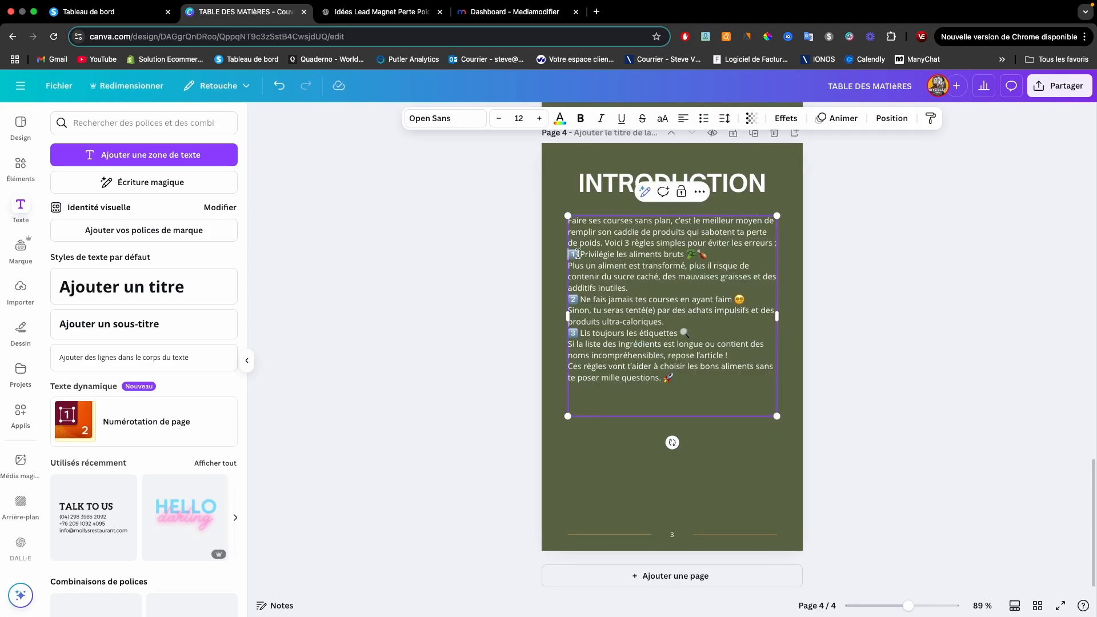
pyautogui.press('Return')
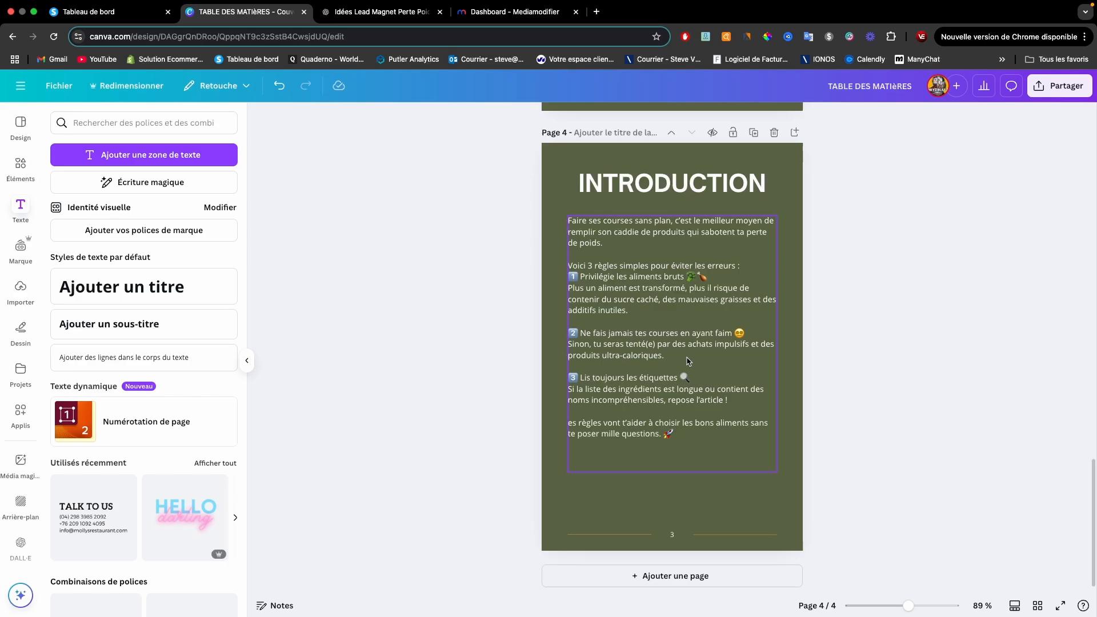
pyautogui.scroll(1, 689, 314)
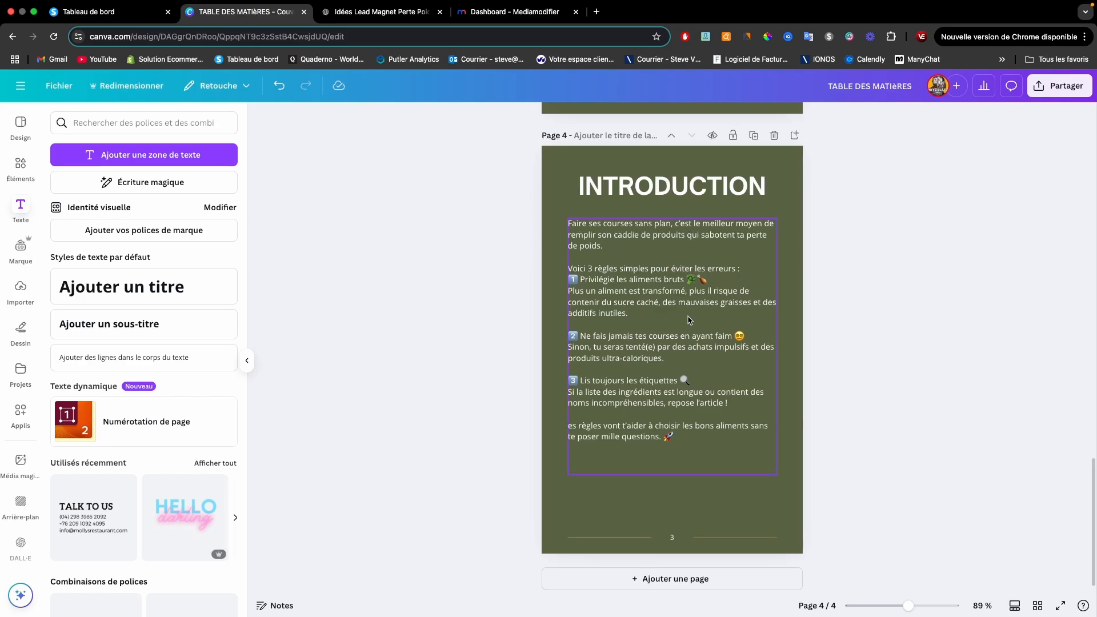
# - Compare the e-book outline in ChatGPT with the contents and footer numbers of the pages in Canva
pyautogui.scroll(10, 690, 310)
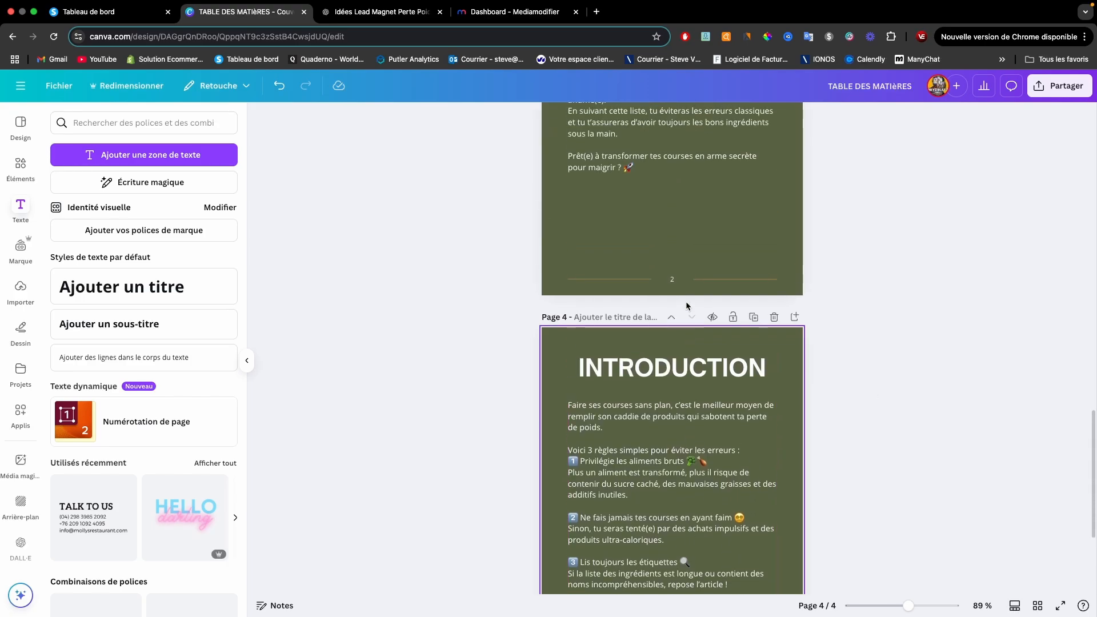
pyautogui.scroll(6, 688, 306)
pyautogui.scroll(-12, 688, 306)
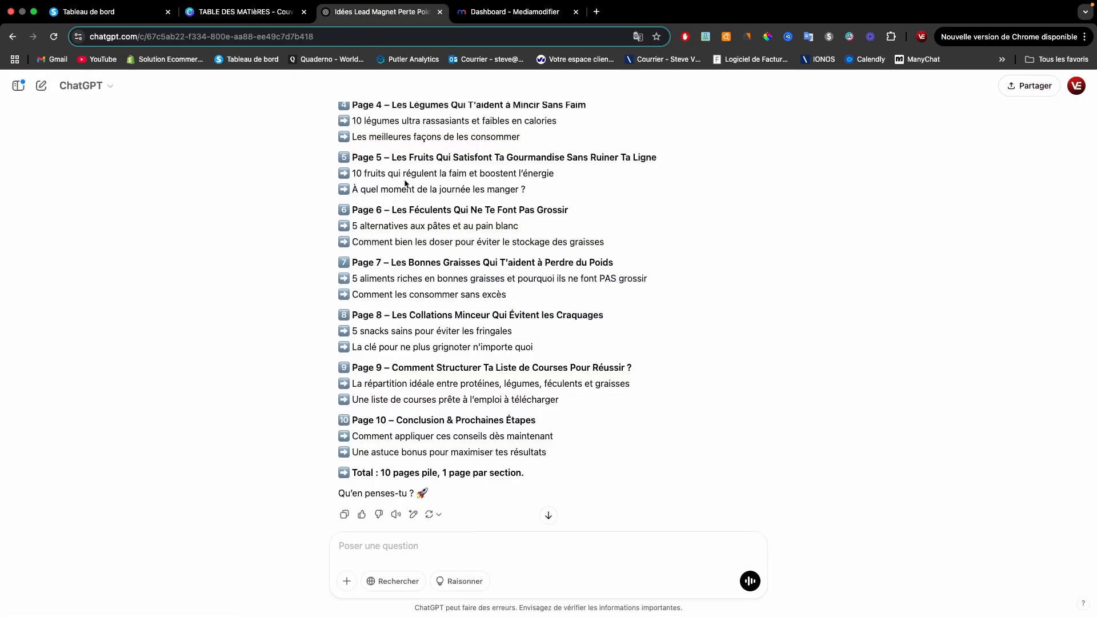
pyautogui.click(382, 11)
pyautogui.scroll(5, 407, 187)
pyautogui.scroll(1, 406, 187)
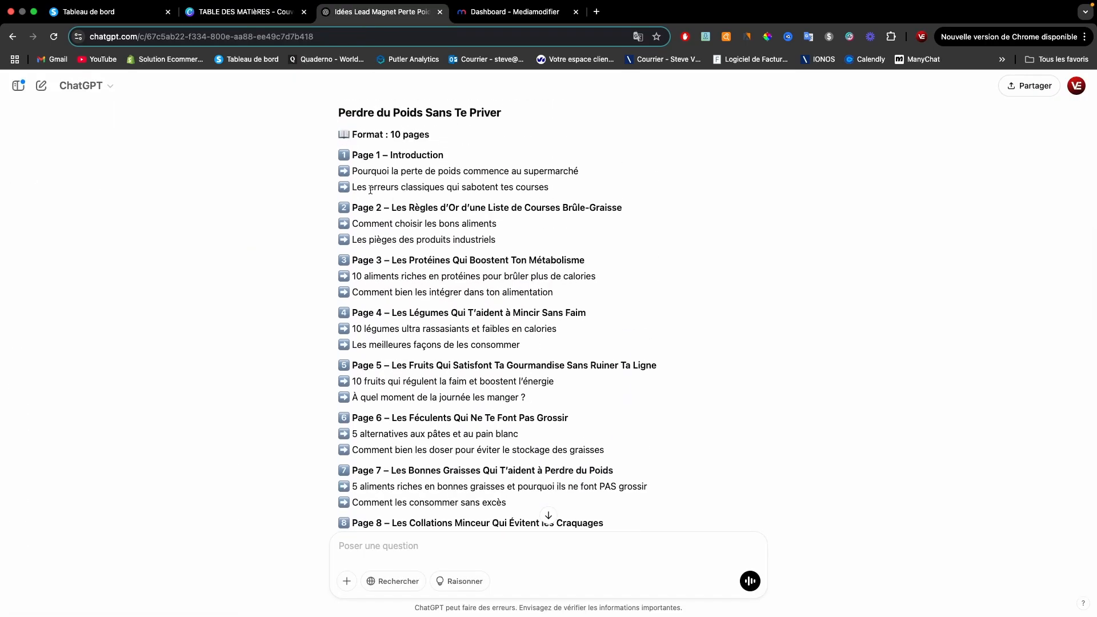
pyautogui.click(242, 19)
pyautogui.scroll(10, 683, 271)
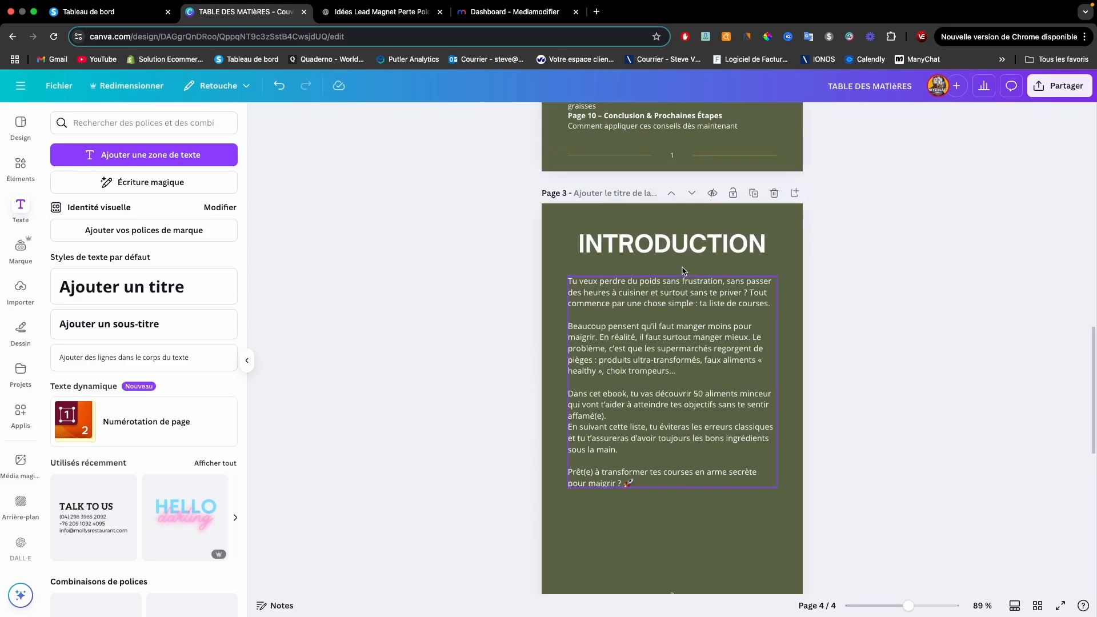
pyautogui.scroll(-4, 684, 271)
pyautogui.scroll(-2, 684, 271)
pyautogui.scroll(1, 680, 257)
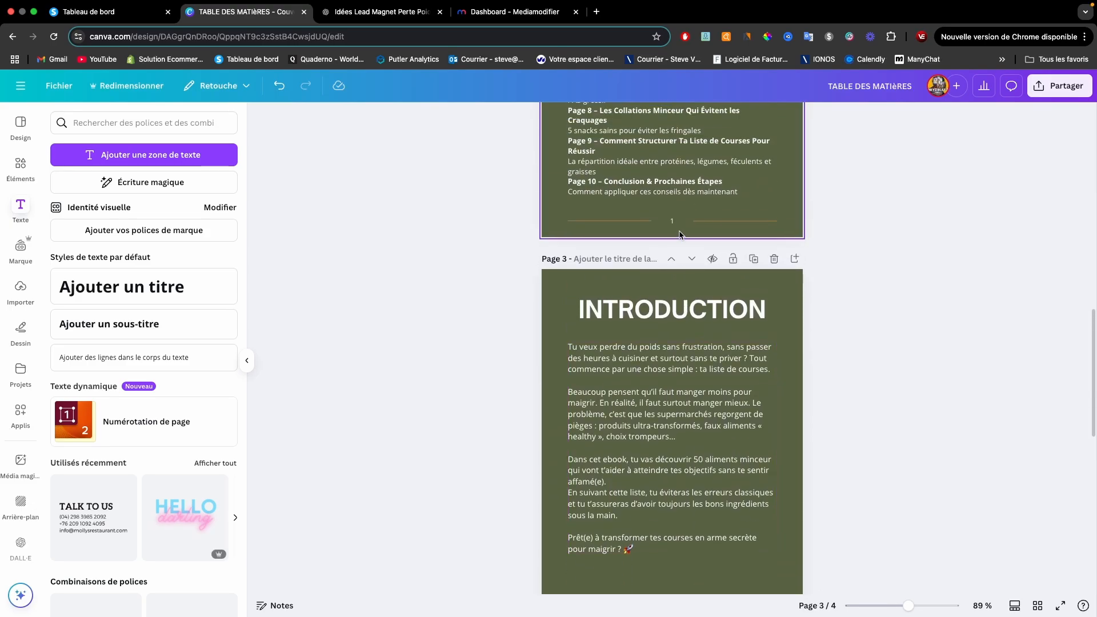
pyautogui.scroll(-5, 671, 227)
pyautogui.scroll(-6, 671, 227)
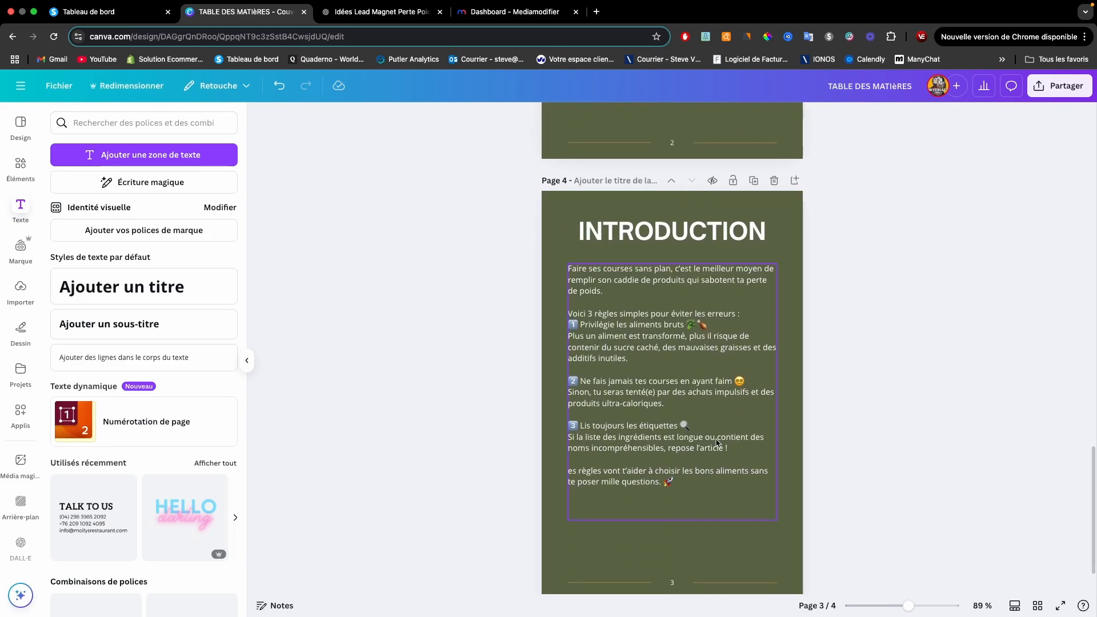
# - Replace the page 4 heading with the ChatGPT title "Les Règles d'Or d'une Liste de Courses Brûle-Graisse" at size 25, fitted above the body text
pyautogui.click(340, 15)
pyautogui.scroll(3, 392, 195)
pyautogui.moveTo(392, 223); pyautogui.dragTo(615, 226)
pyautogui.moveTo(733, 236); pyautogui.dragTo(733, 230)
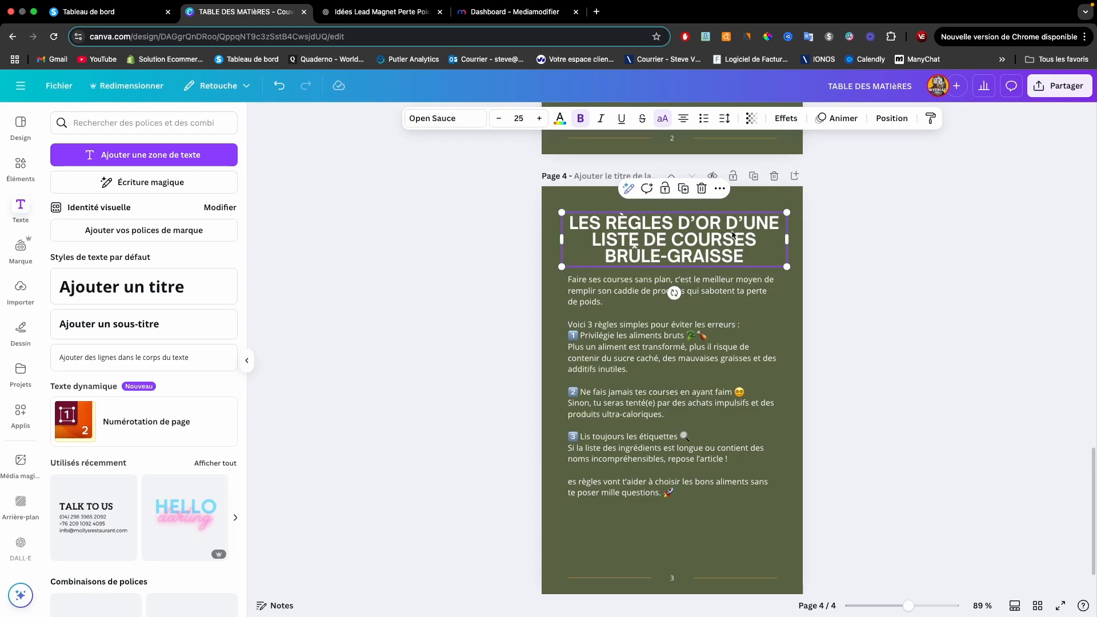
pyautogui.click(987, 329)
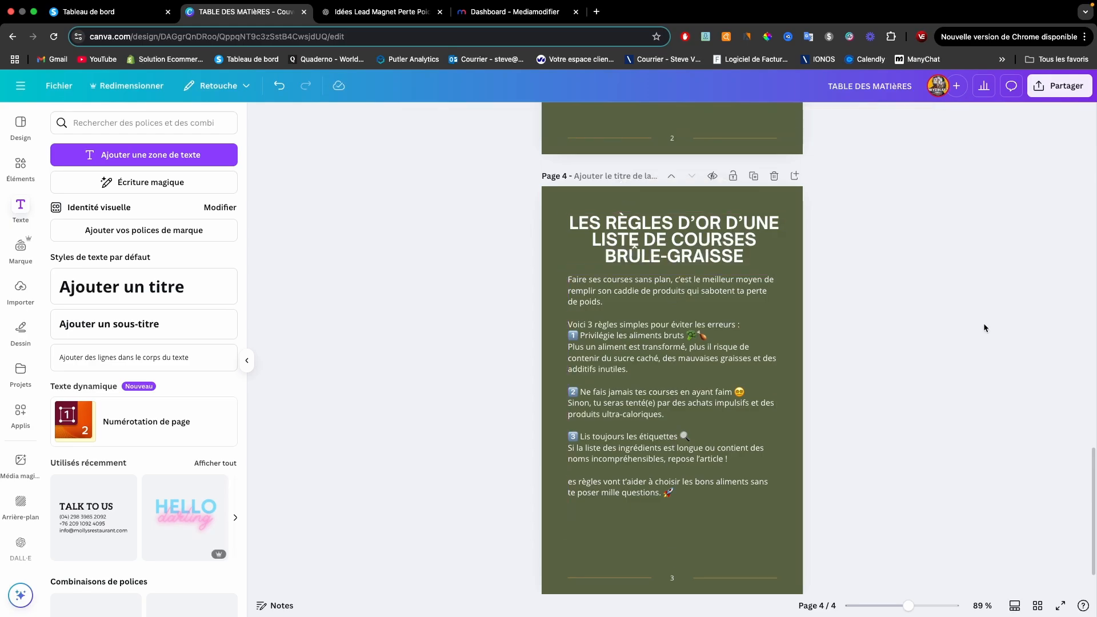
# - Review the finished pages and download pages 1-4 of the e-book as a standard PDF
pyautogui.scroll(5, 735, 314)
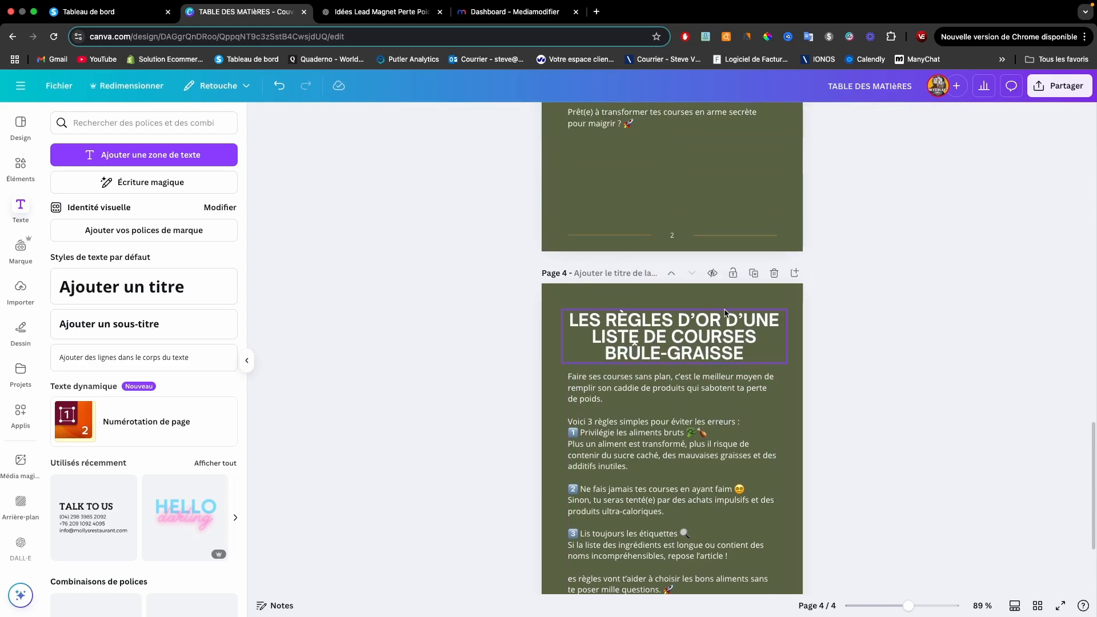
pyautogui.scroll(3, 725, 313)
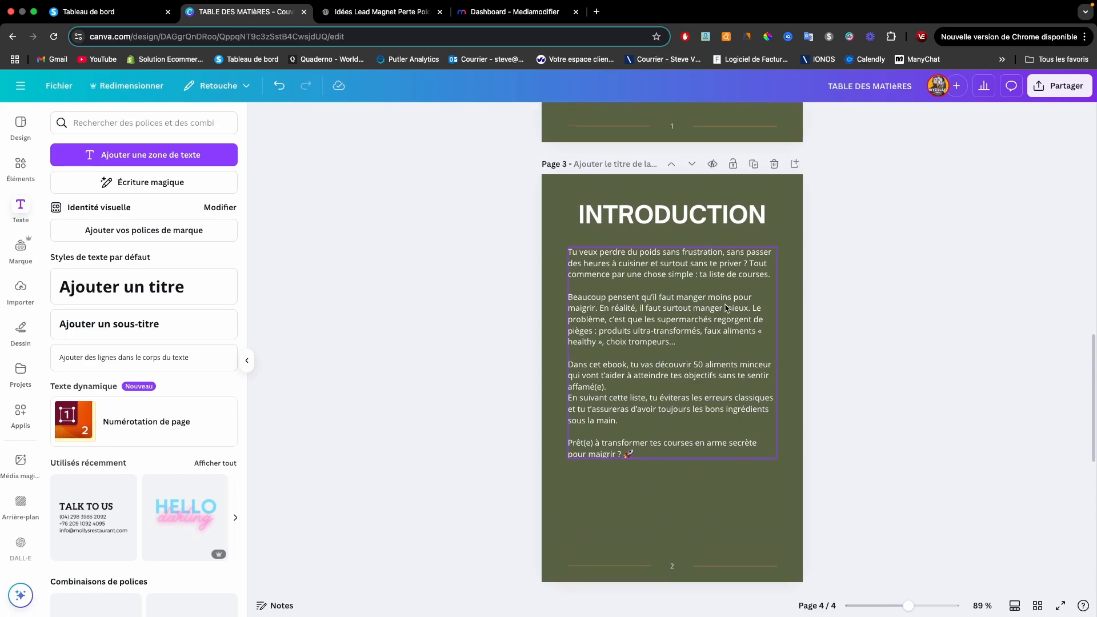
pyautogui.scroll(-9, 726, 311)
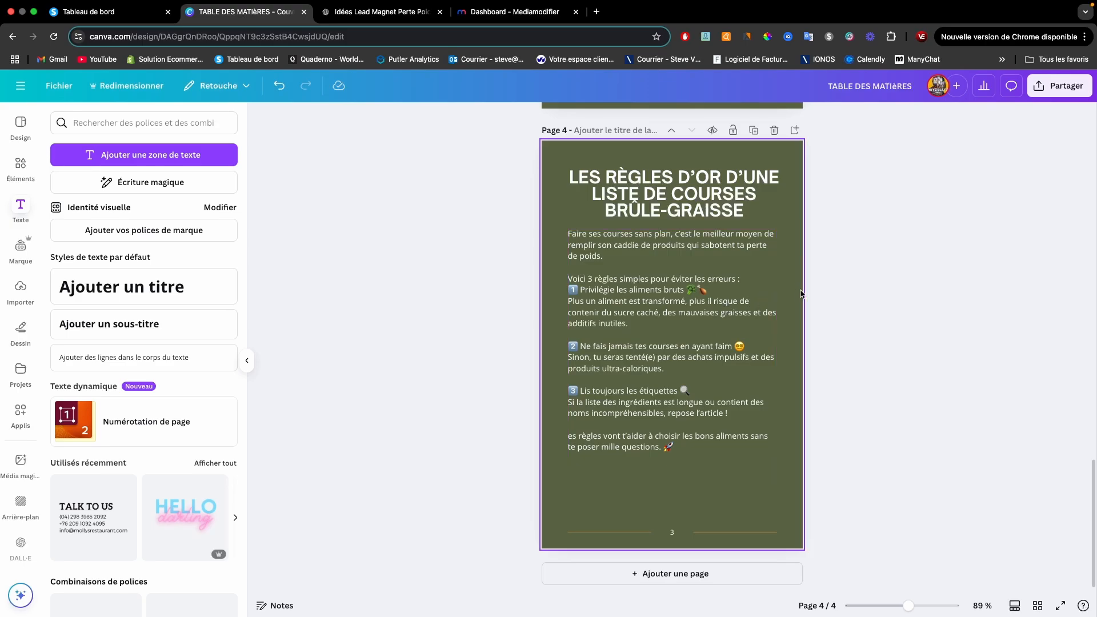
pyautogui.click(1055, 90)
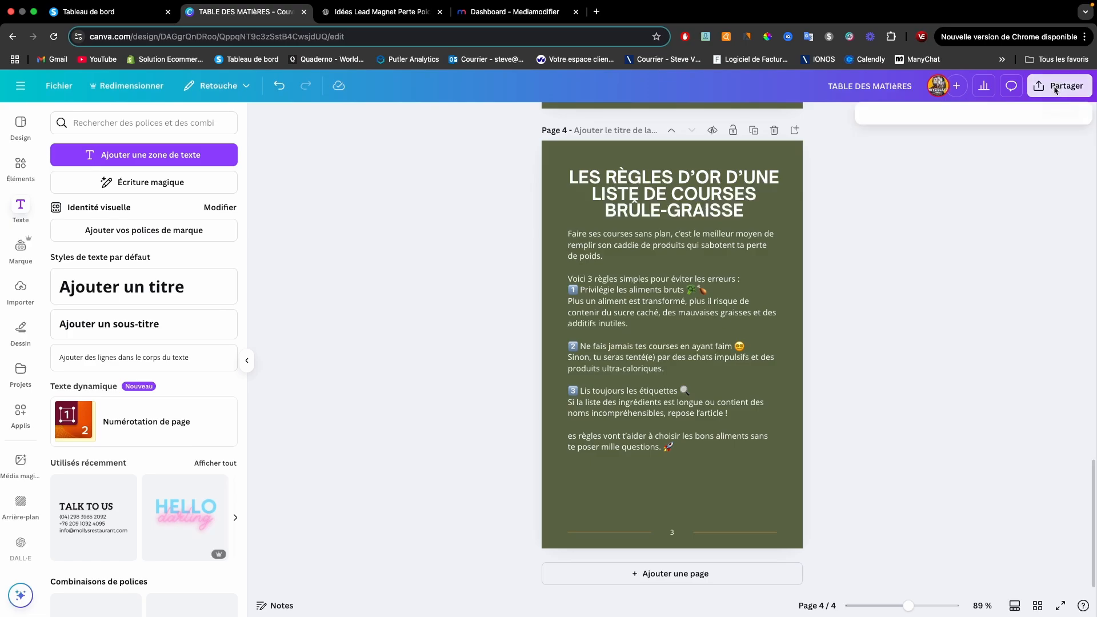
pyautogui.click(890, 314)
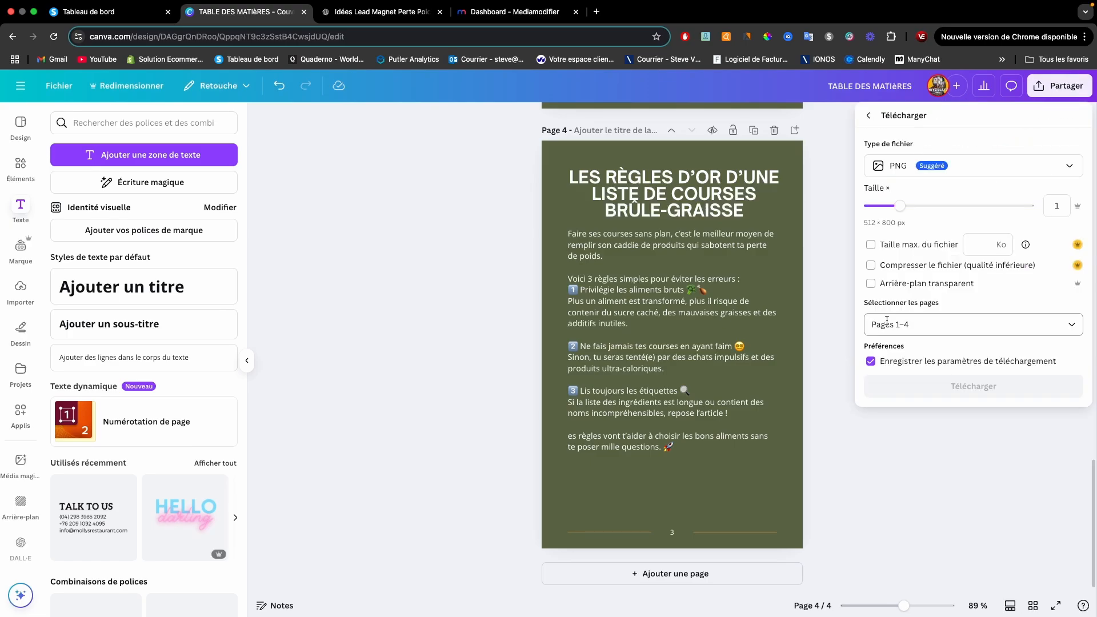
pyautogui.click(966, 167)
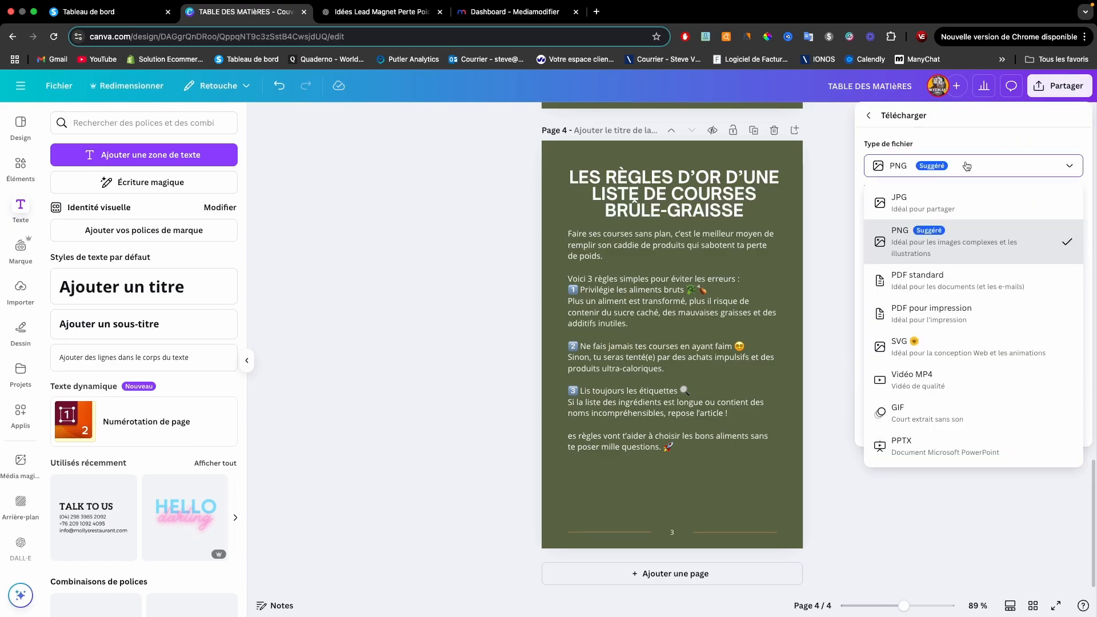
pyautogui.click(942, 281)
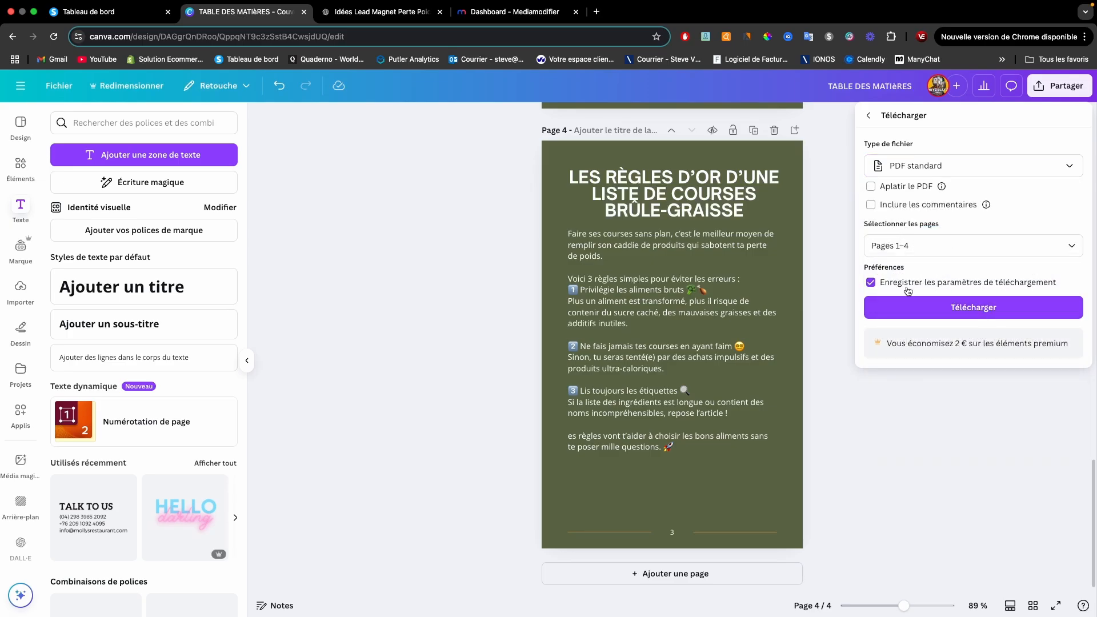
pyautogui.click(965, 313)
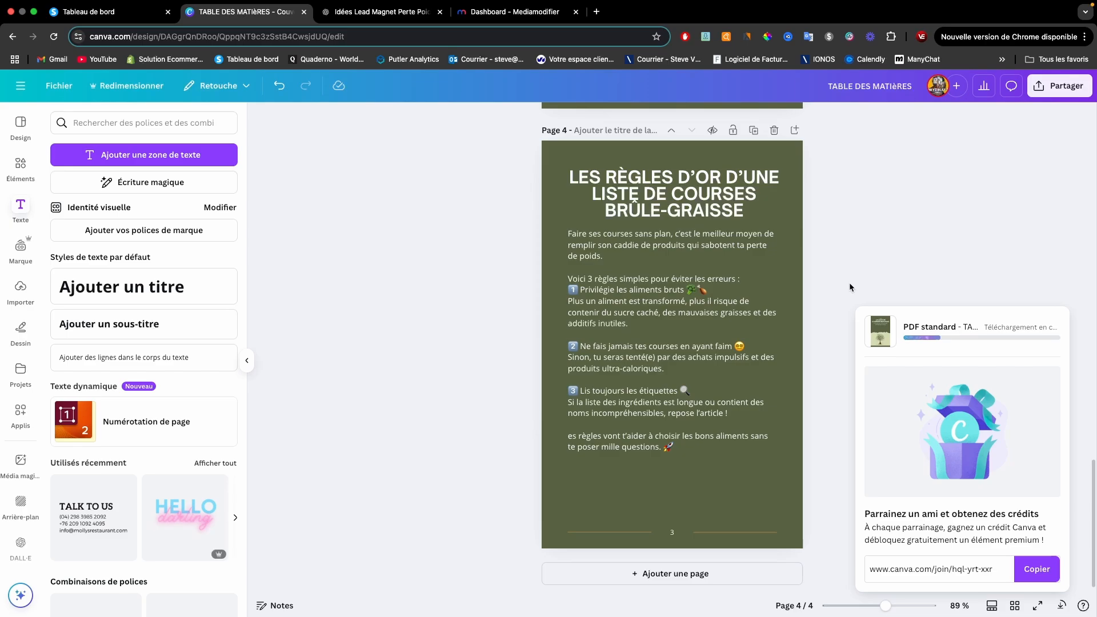
# - Open the downloaded file TABLE DES MATIèRES.pdf and check its cover, table of contents, introduction and first chapter page
pyautogui.scroll(5, 849, 283)
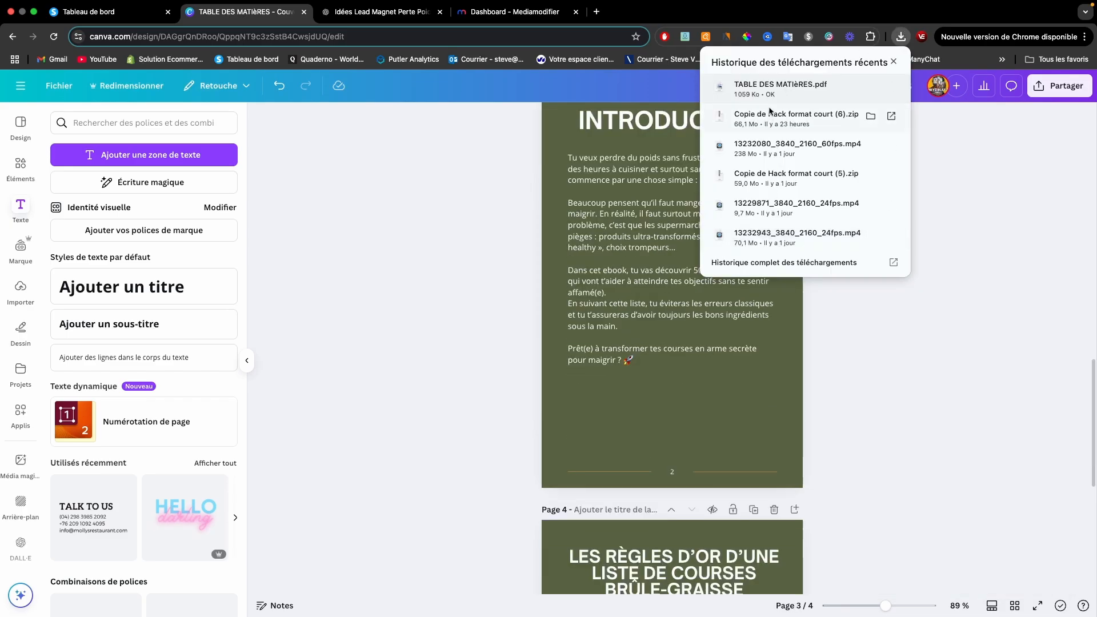
pyautogui.click(783, 89)
pyautogui.scroll(-2, 663, 237)
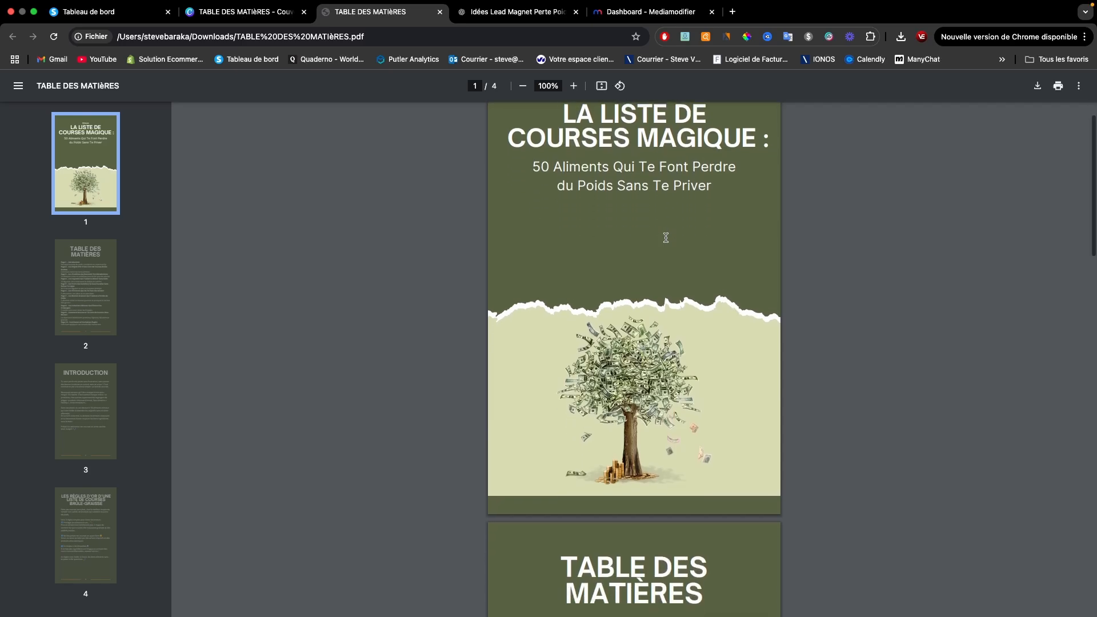
pyautogui.scroll(2, 665, 237)
pyautogui.scroll(-10, 631, 402)
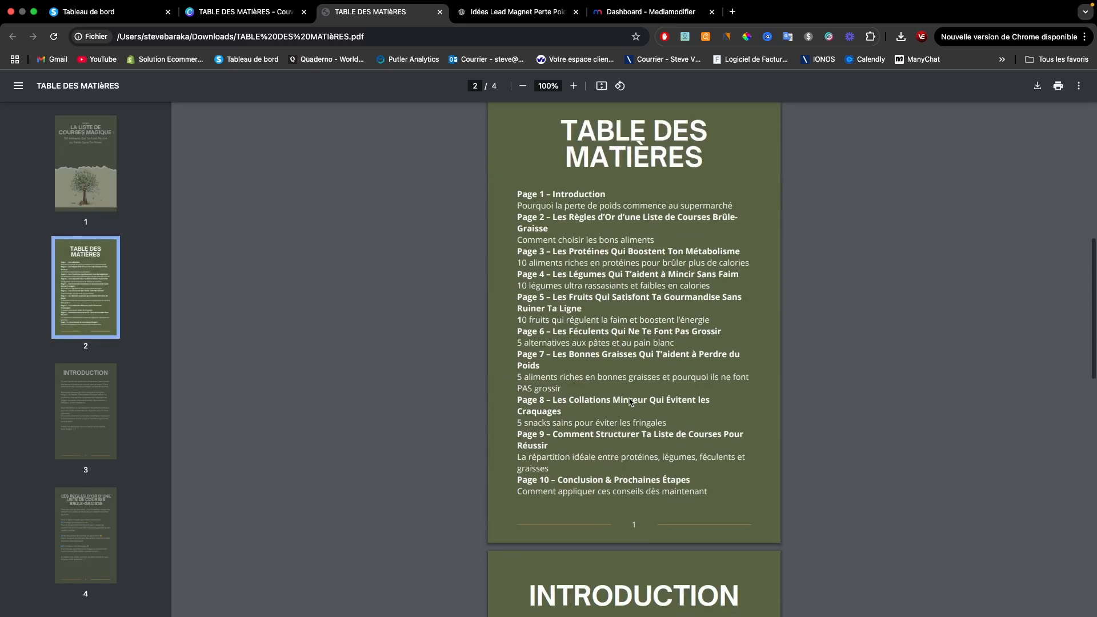
pyautogui.scroll(-15, 631, 402)
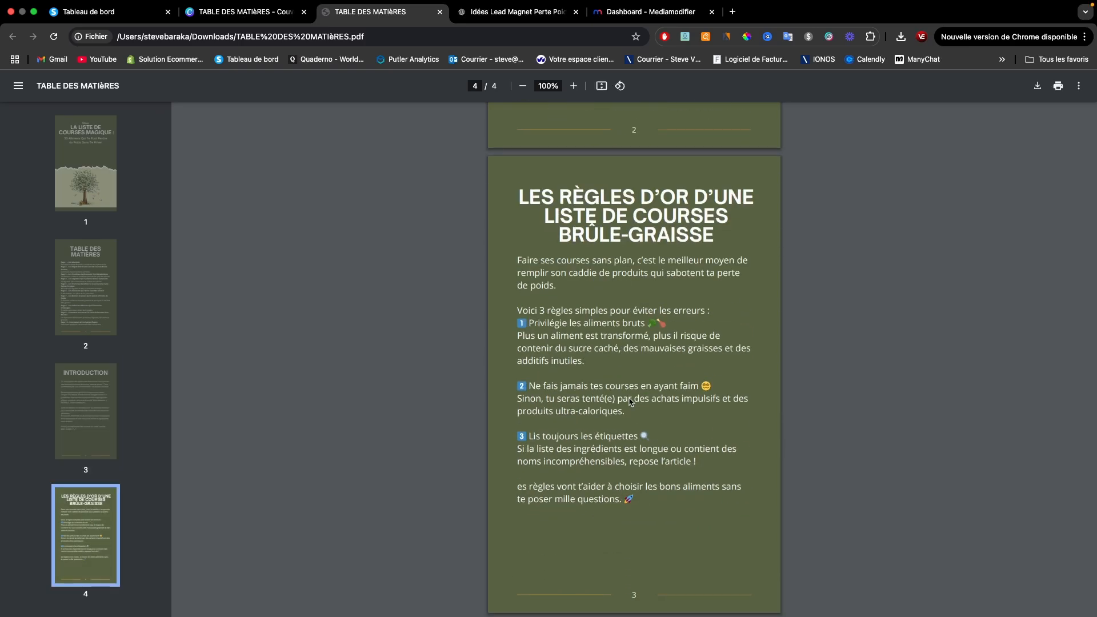
pyautogui.scroll(5, 631, 402)
pyautogui.scroll(-5, 631, 402)
pyautogui.scroll(1, 691, 466)
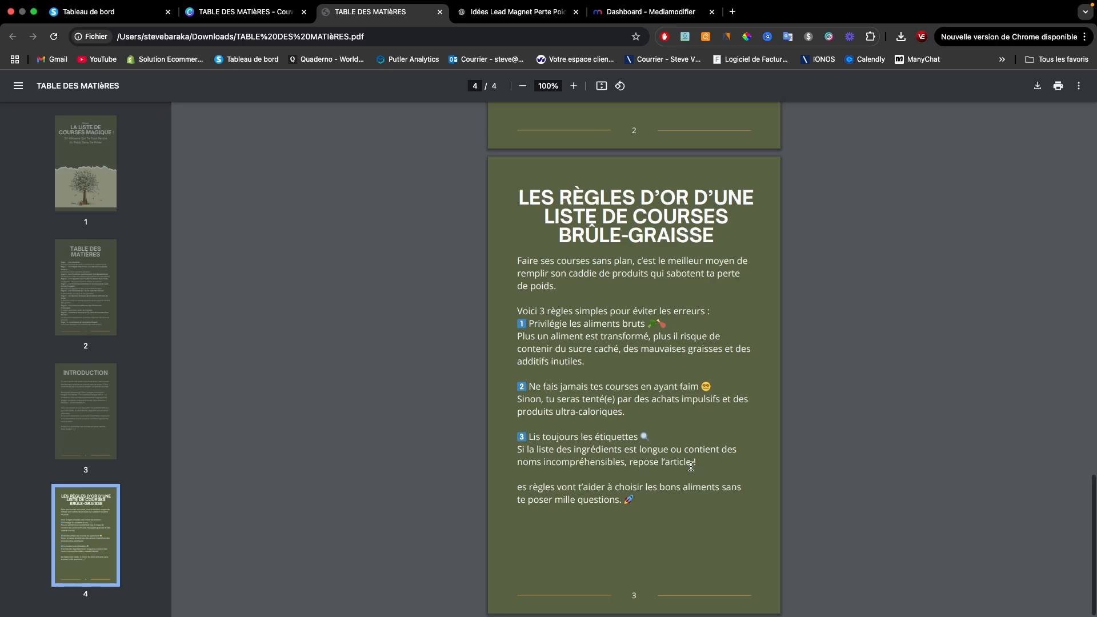
pyautogui.scroll(15, 681, 451)
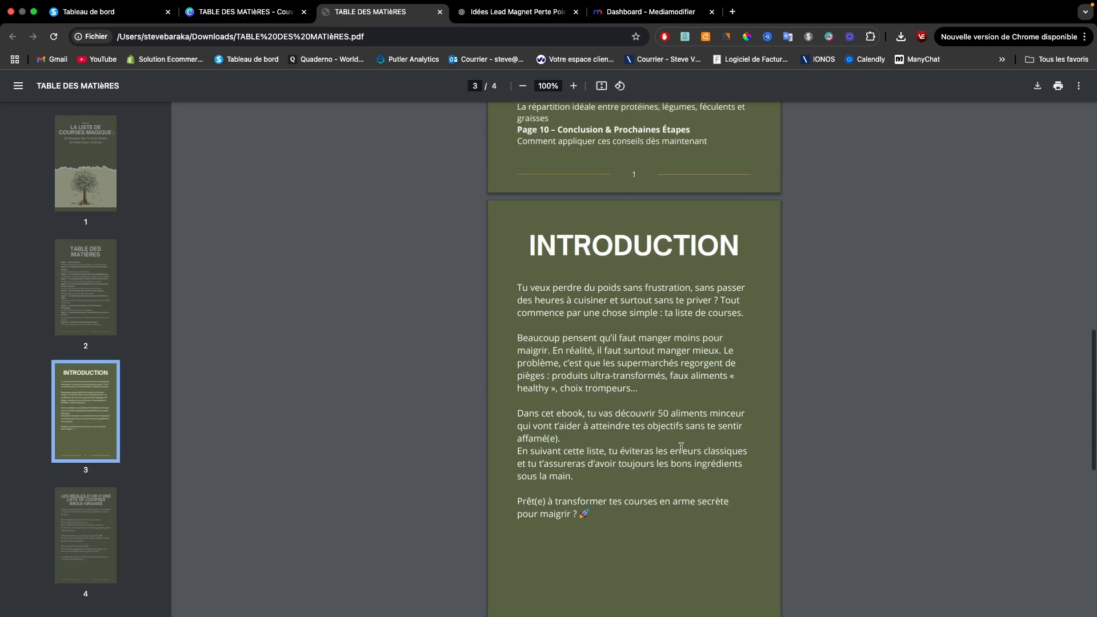
pyautogui.scroll(-1, 681, 451)
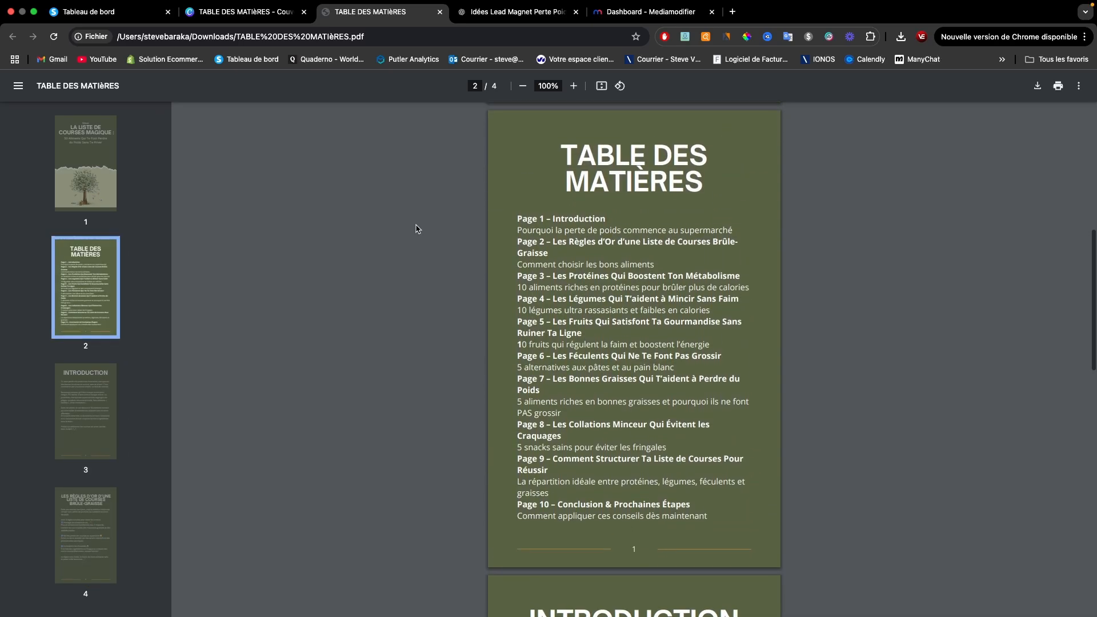
# - Switch to Mediamodifier and open the Book mockup generator from the Print category
pyautogui.click(274, 12)
pyautogui.scroll(8, 655, 189)
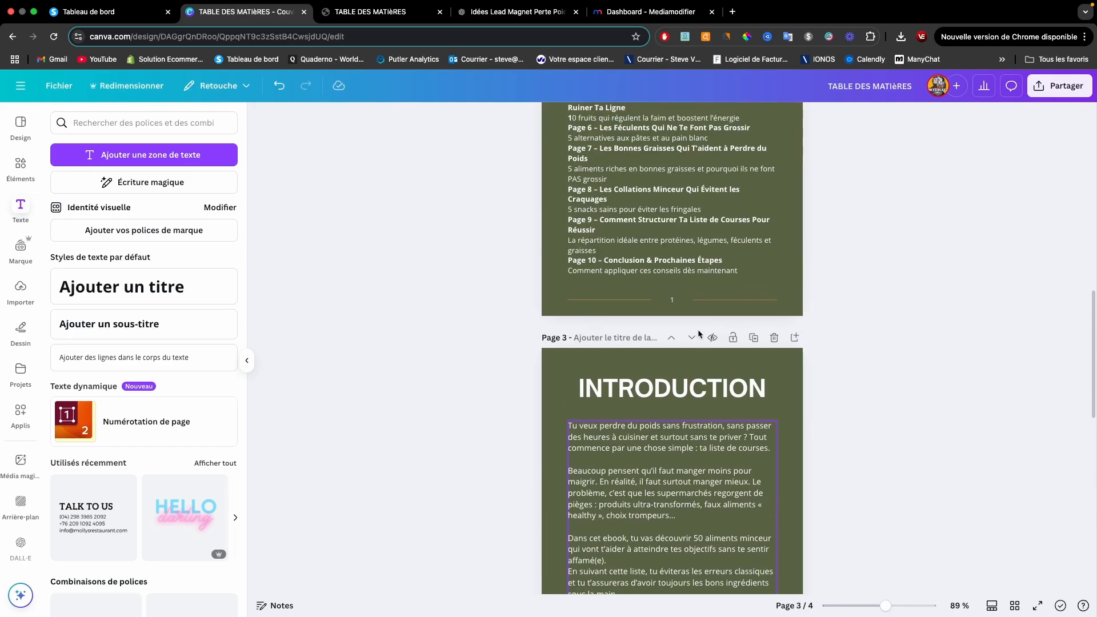
pyautogui.click(624, 14)
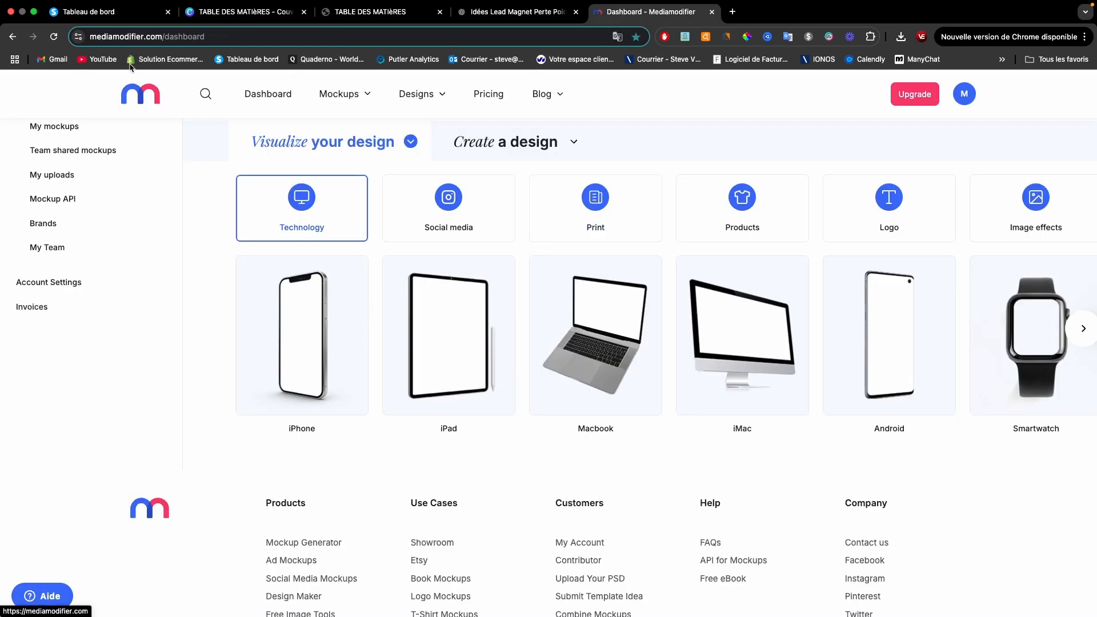
pyautogui.click(585, 223)
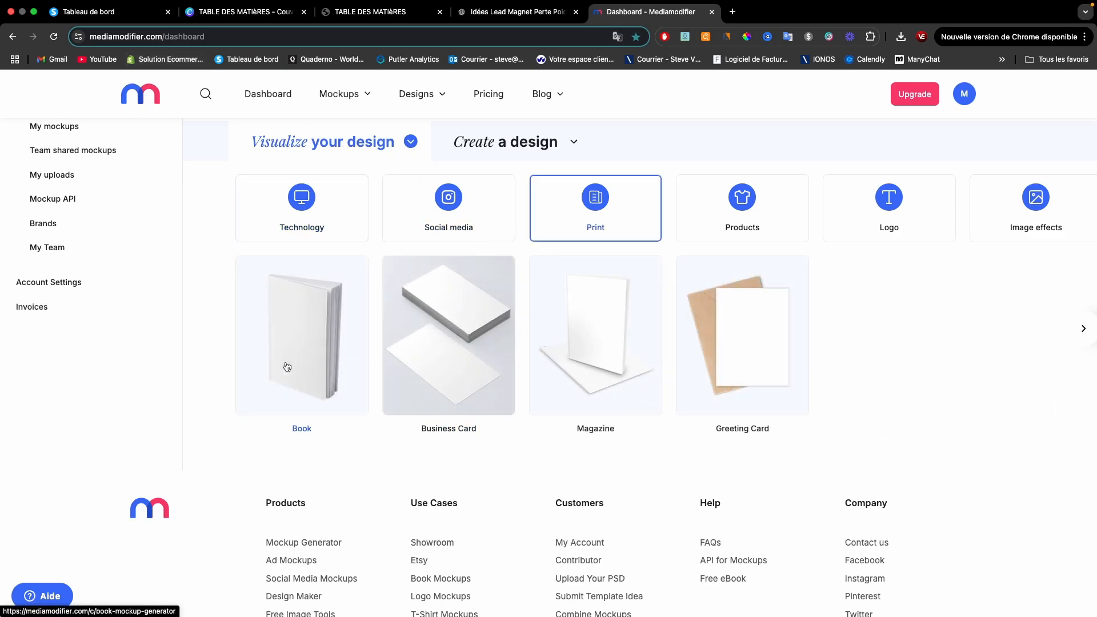
pyautogui.click(296, 339)
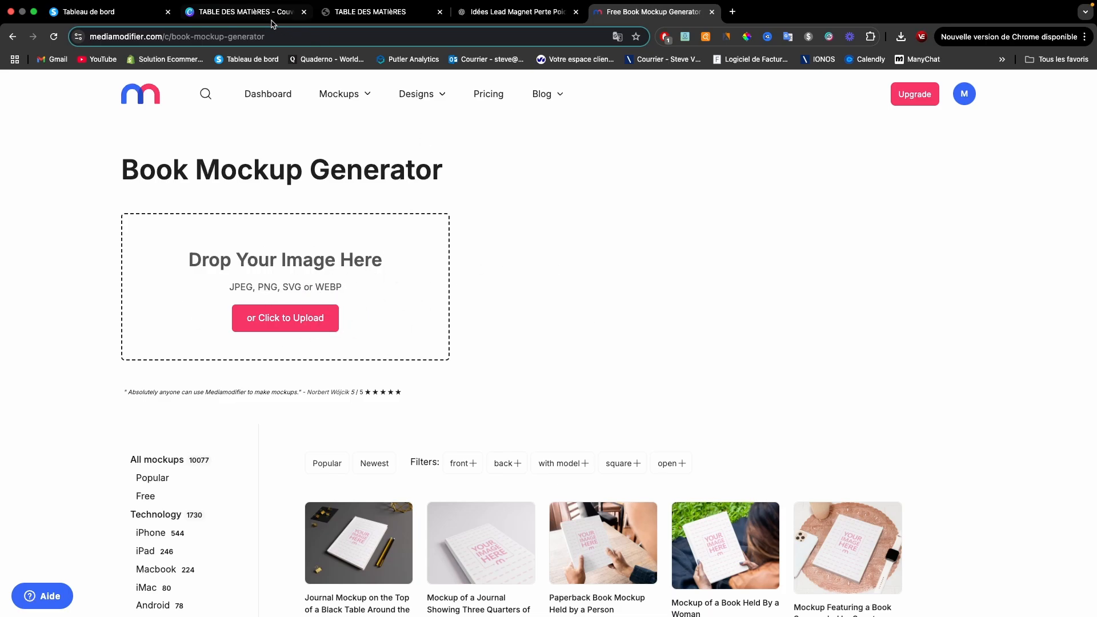
# - Switch to Canva, show the cover page and set the download file type to PNG
pyautogui.click(245, 11)
pyautogui.scroll(-2, 693, 321)
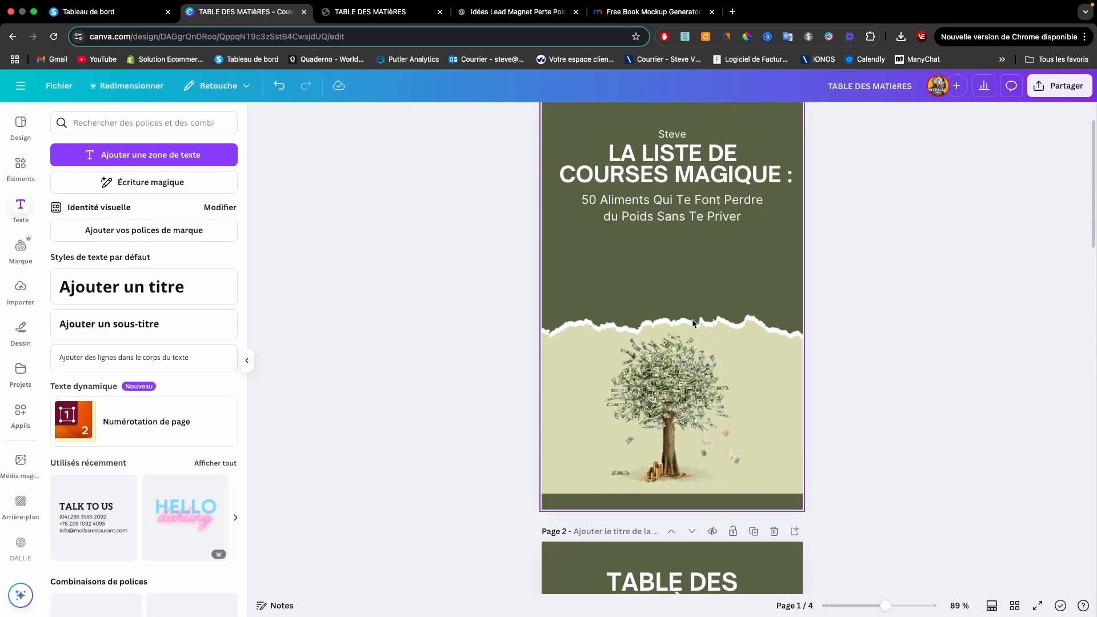
pyautogui.scroll(2, 694, 320)
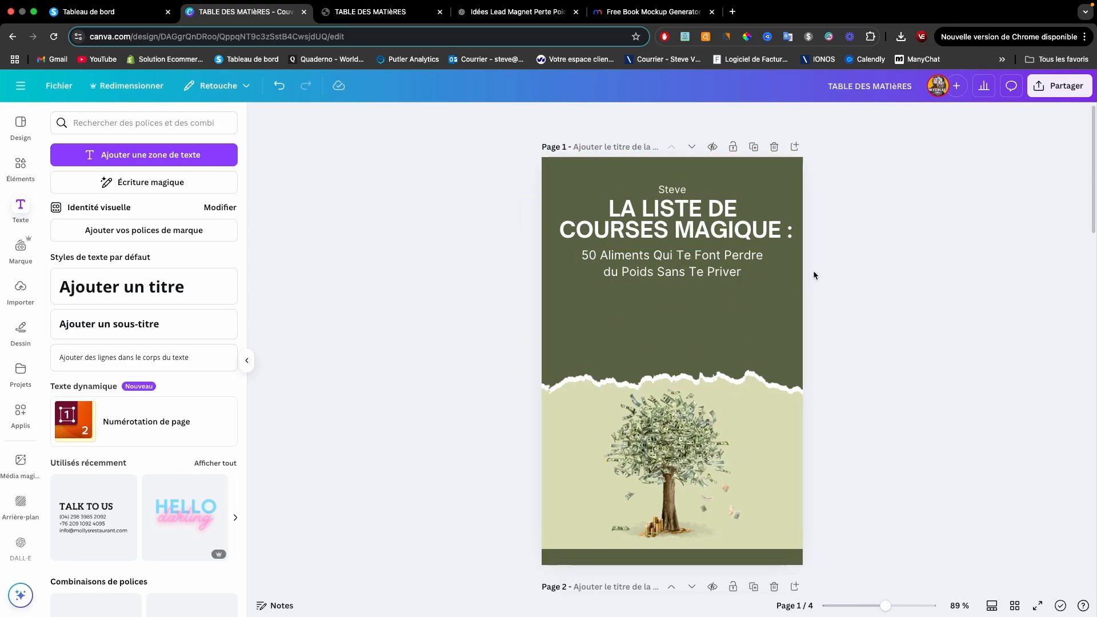
pyautogui.click(1046, 85)
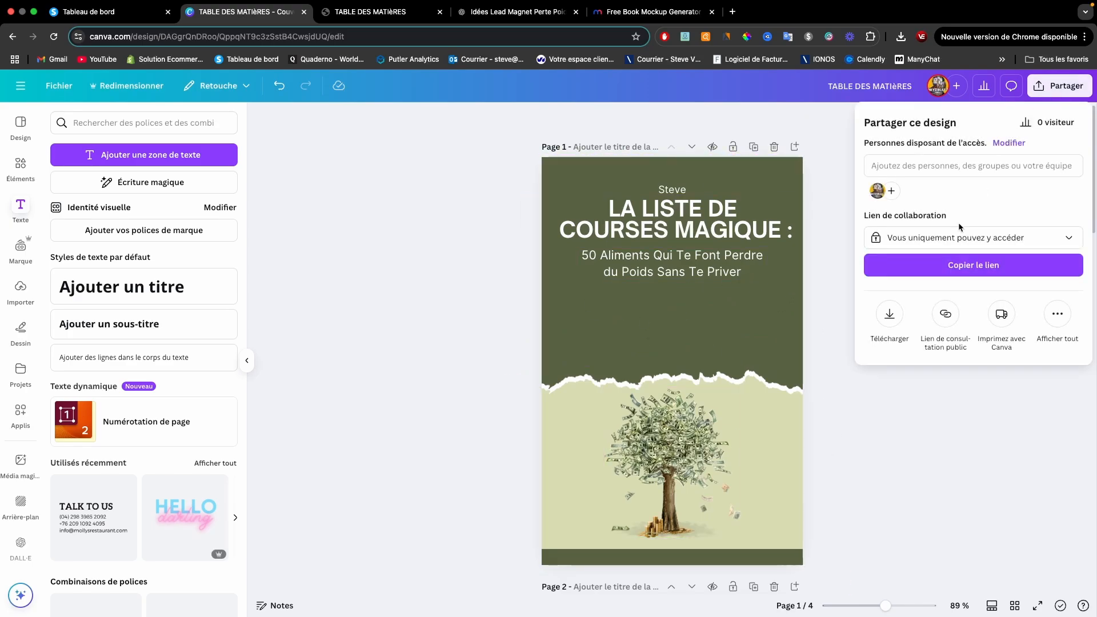
pyautogui.click(890, 314)
pyautogui.click(909, 244)
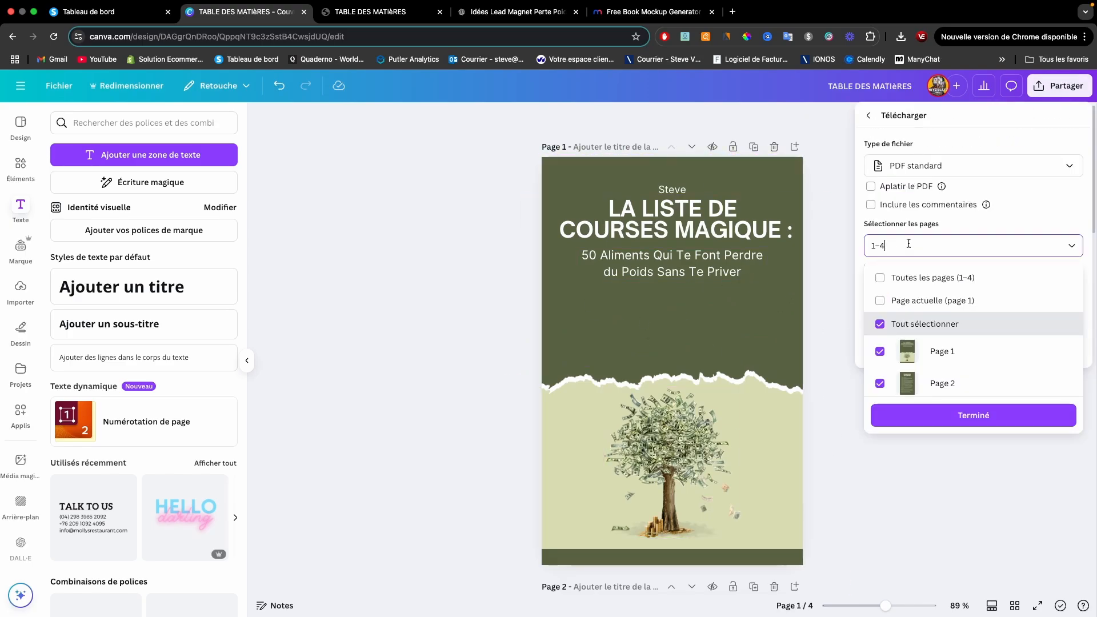
pyautogui.click(944, 167)
pyautogui.click(953, 233)
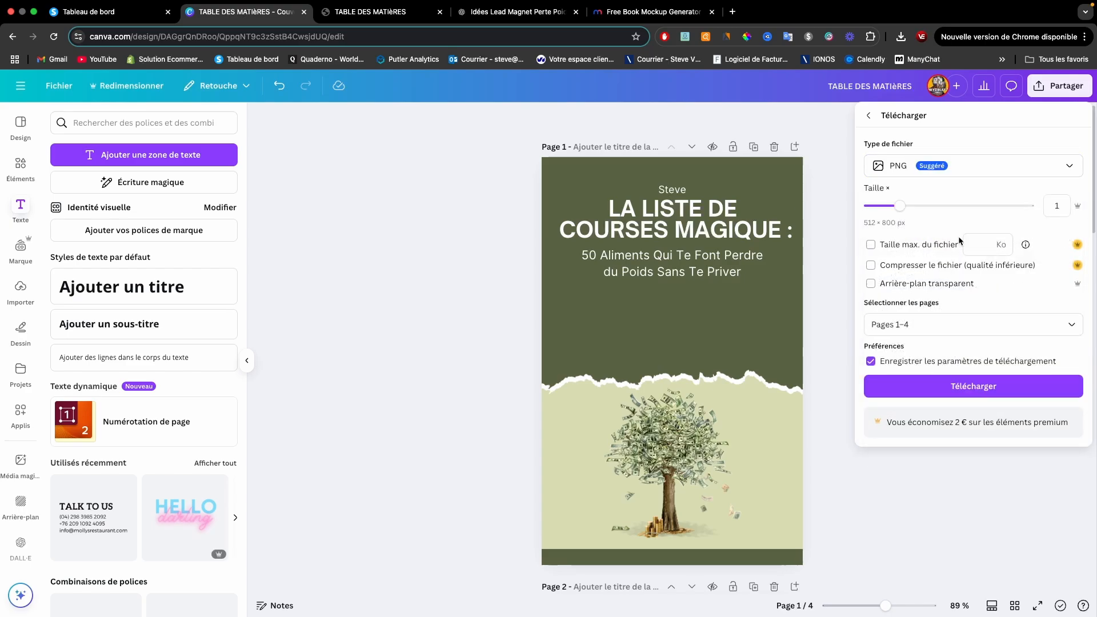
# - Limit the export to the current page (page 1) and download the cover image
pyautogui.click(972, 332)
pyautogui.click(943, 383)
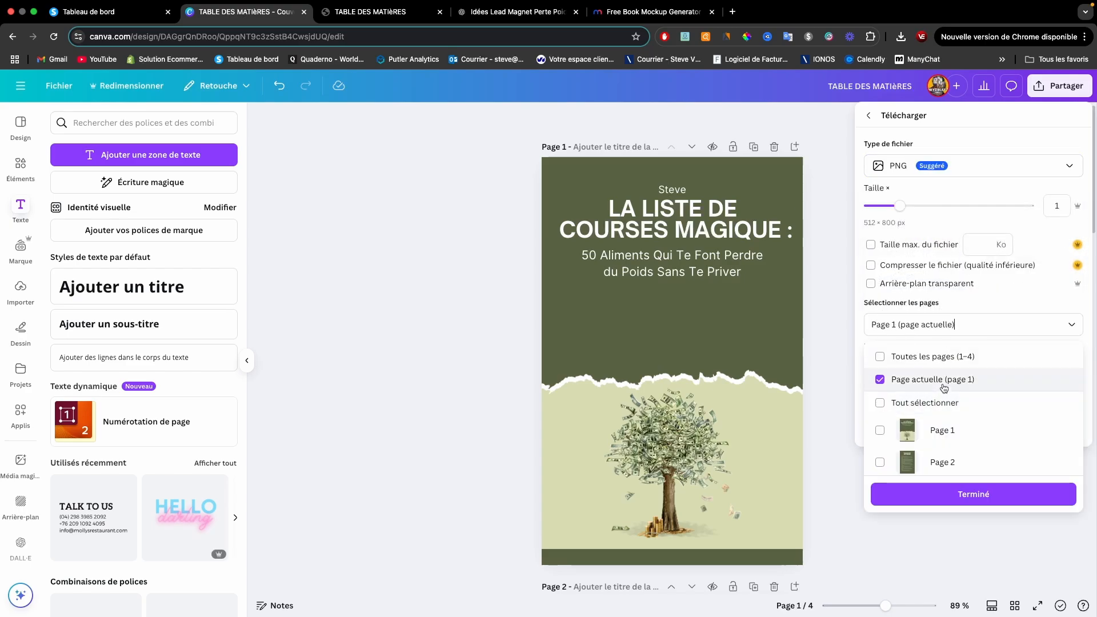
pyautogui.click(974, 494)
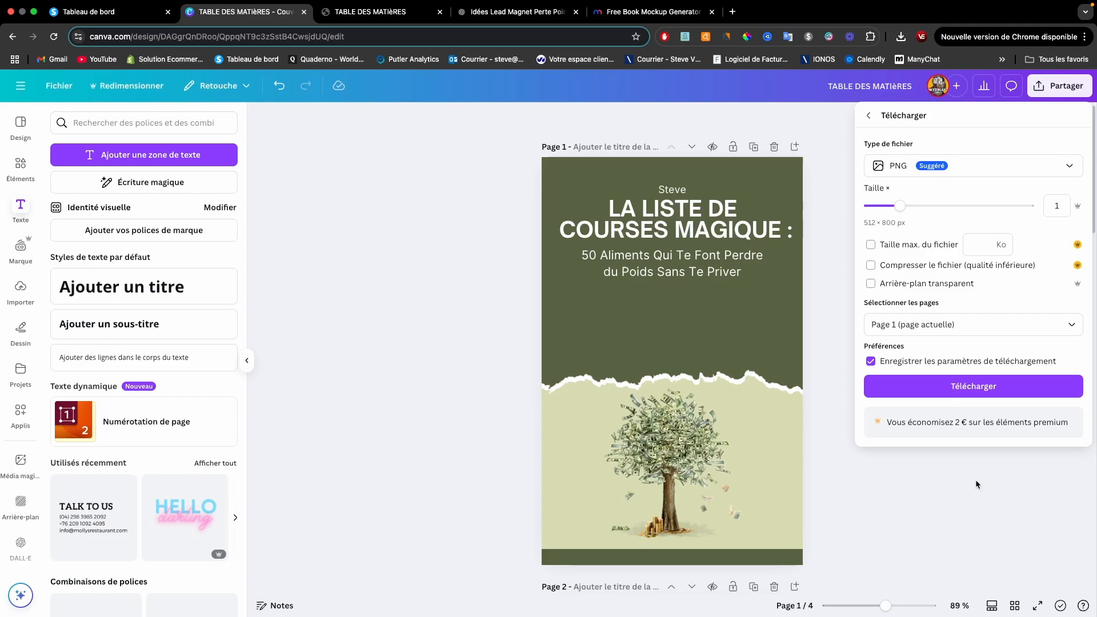
pyautogui.click(974, 387)
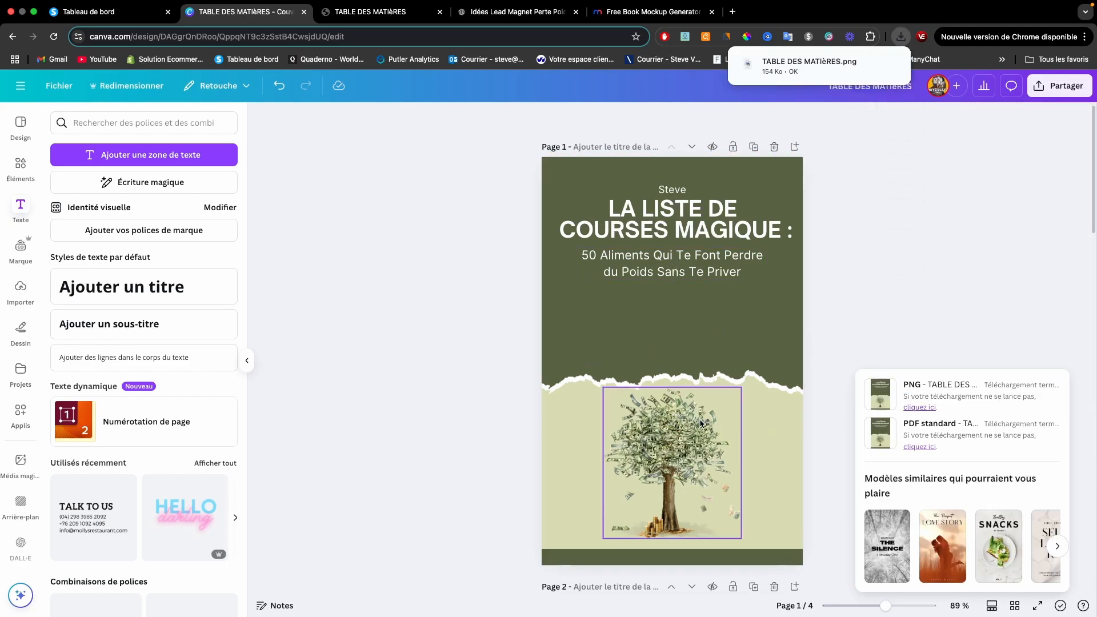
# - Switch to Mediamodifier, upload TABLE DES MATIèRES.png to the Book Mockup Generator, adjust its crop area slightly and generate the mockups
pyautogui.click(651, 11)
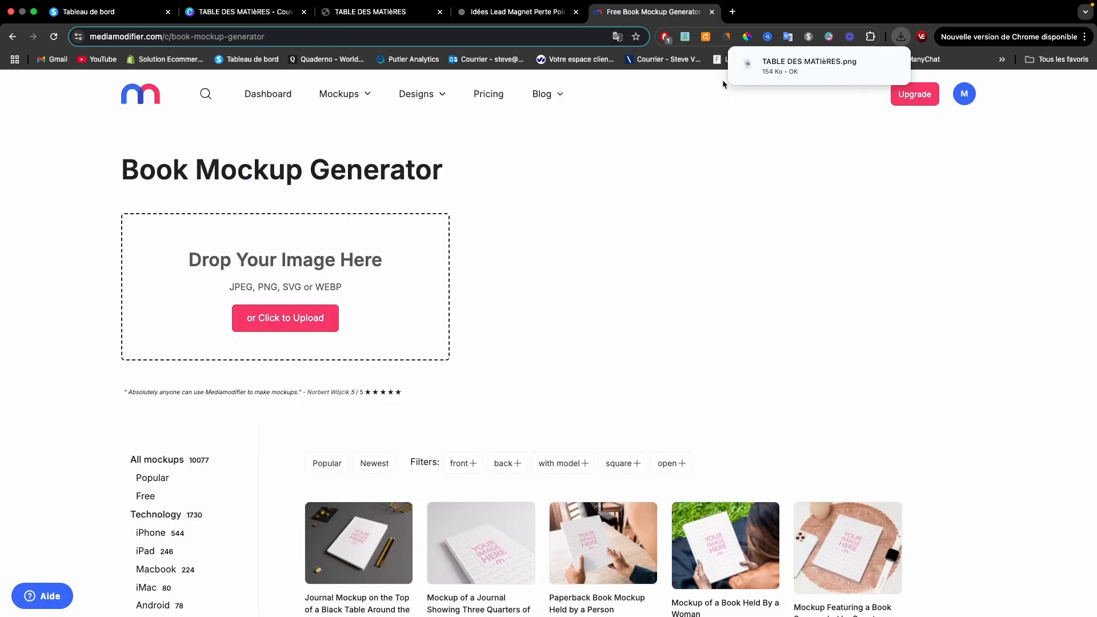
pyautogui.moveTo(801, 67); pyautogui.dragTo(292, 277)
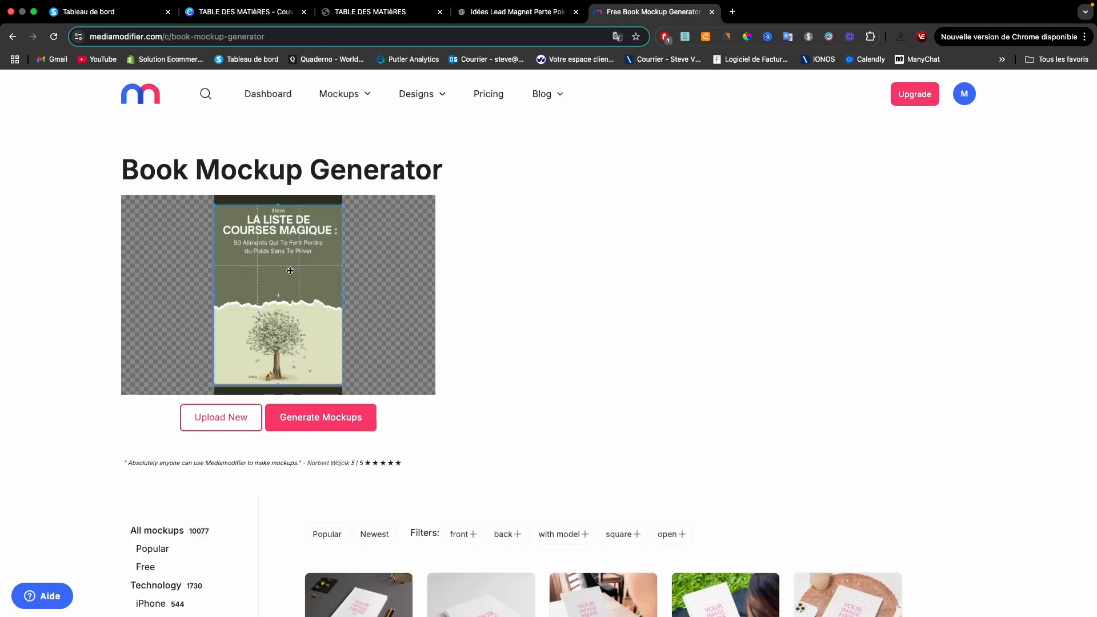
pyautogui.moveTo(325, 325); pyautogui.dragTo(326, 325)
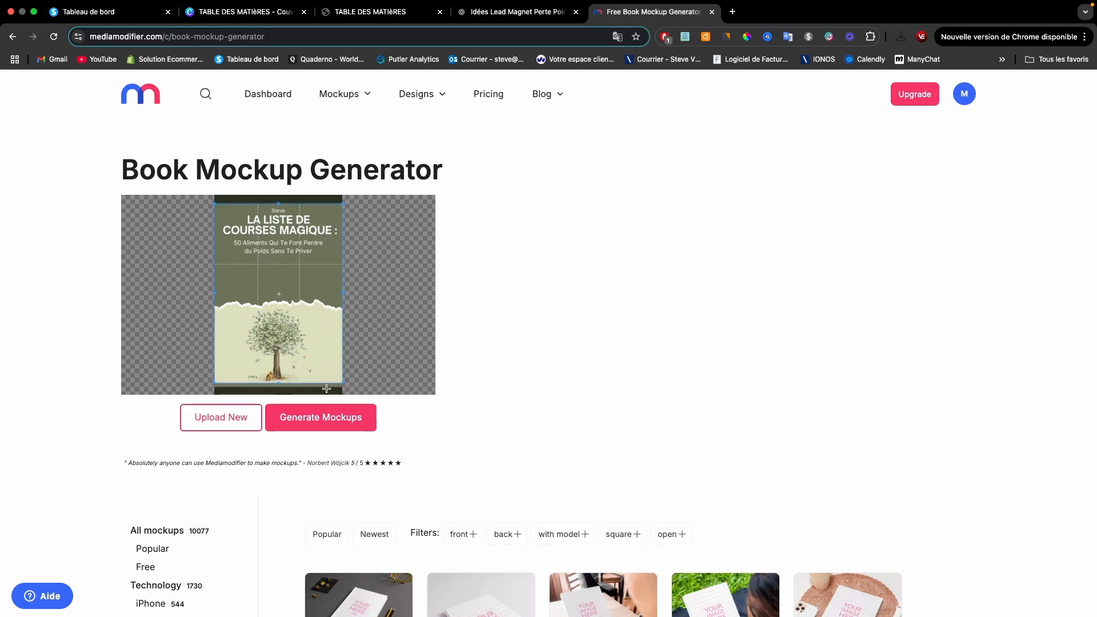
pyautogui.click(332, 407)
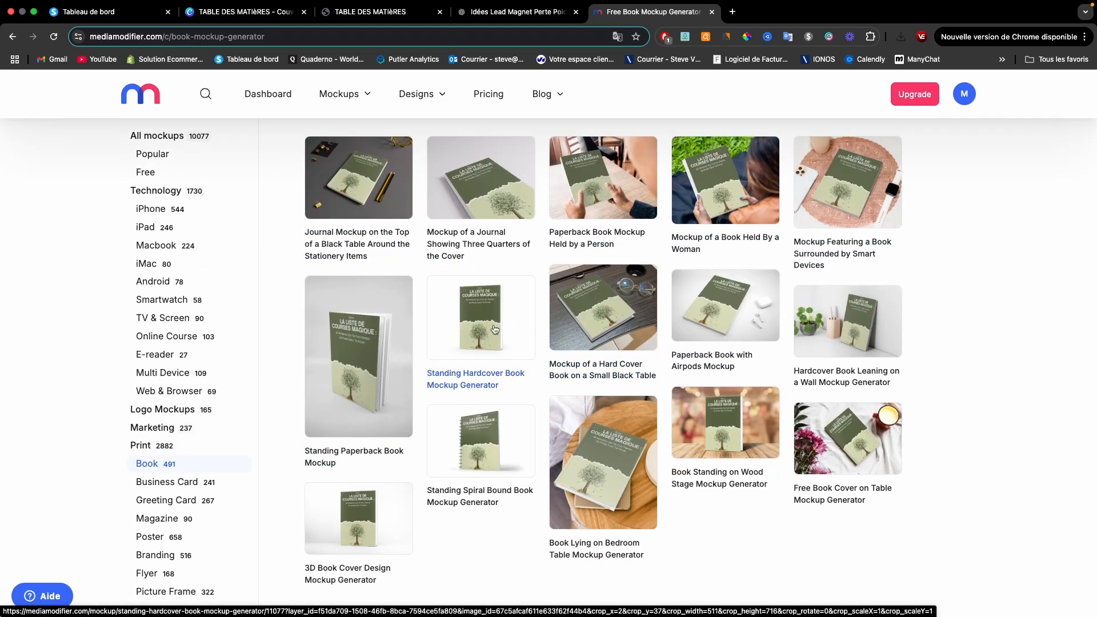
# - Open the Standing Hardcover Book mockup with the e-book cover and look over its preview and template settings
pyautogui.click(494, 330)
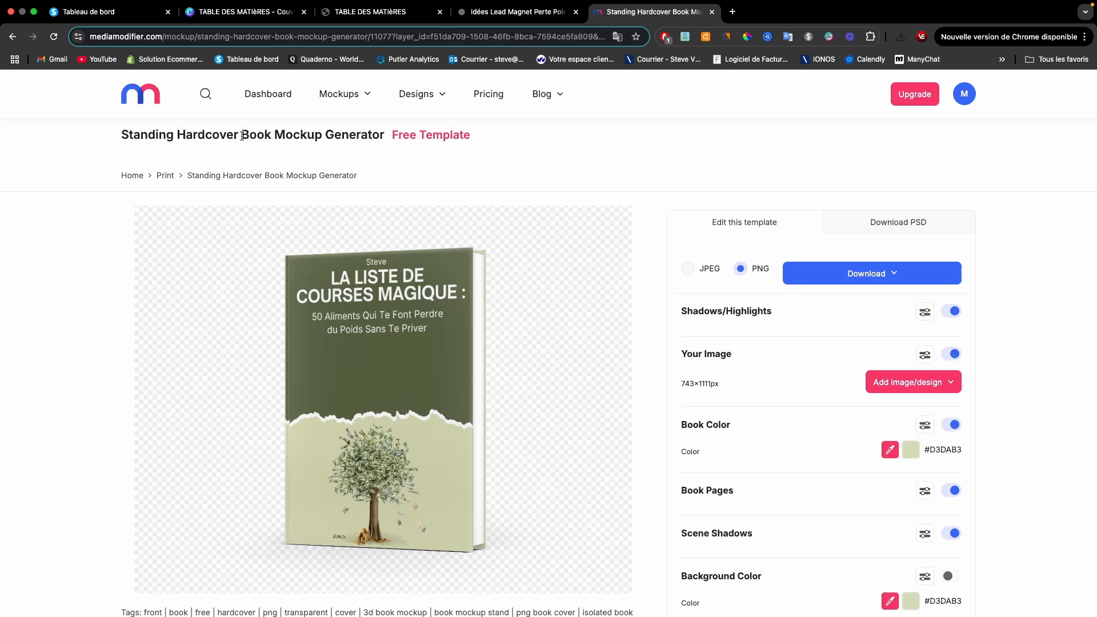
pyautogui.scroll(-3, 648, 208)
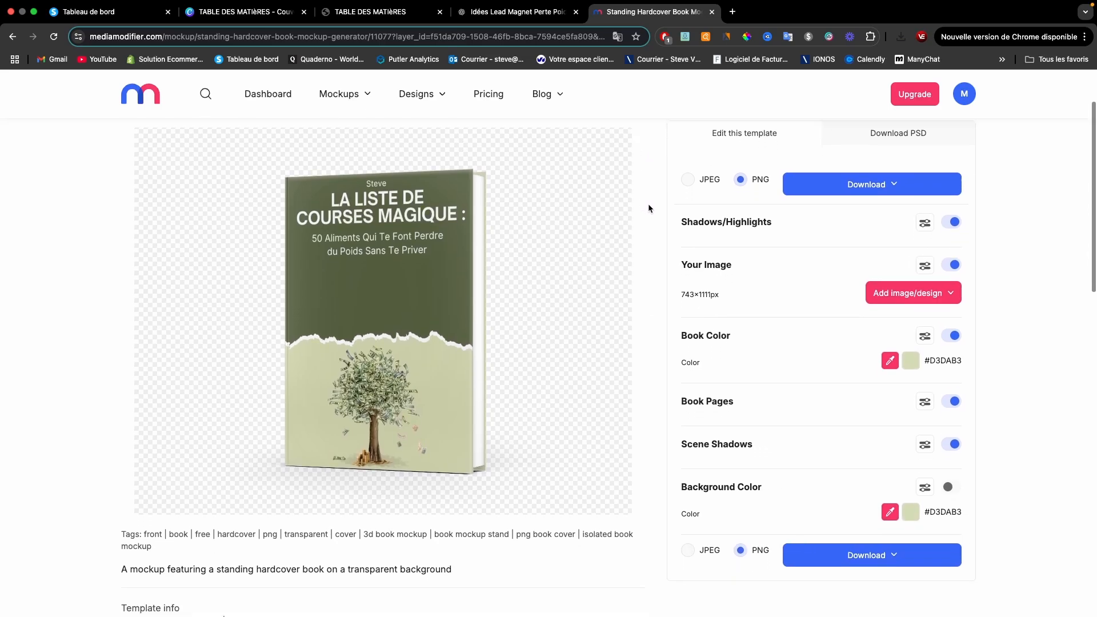
pyautogui.scroll(3, 648, 208)
pyautogui.scroll(-3, 649, 206)
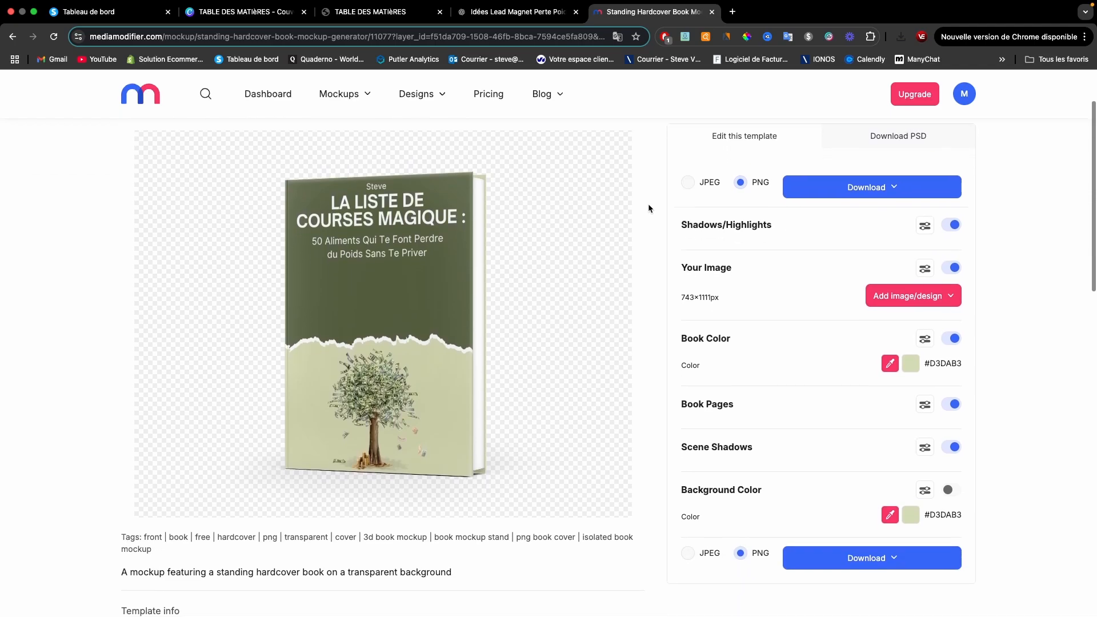
pyautogui.scroll(2, 649, 206)
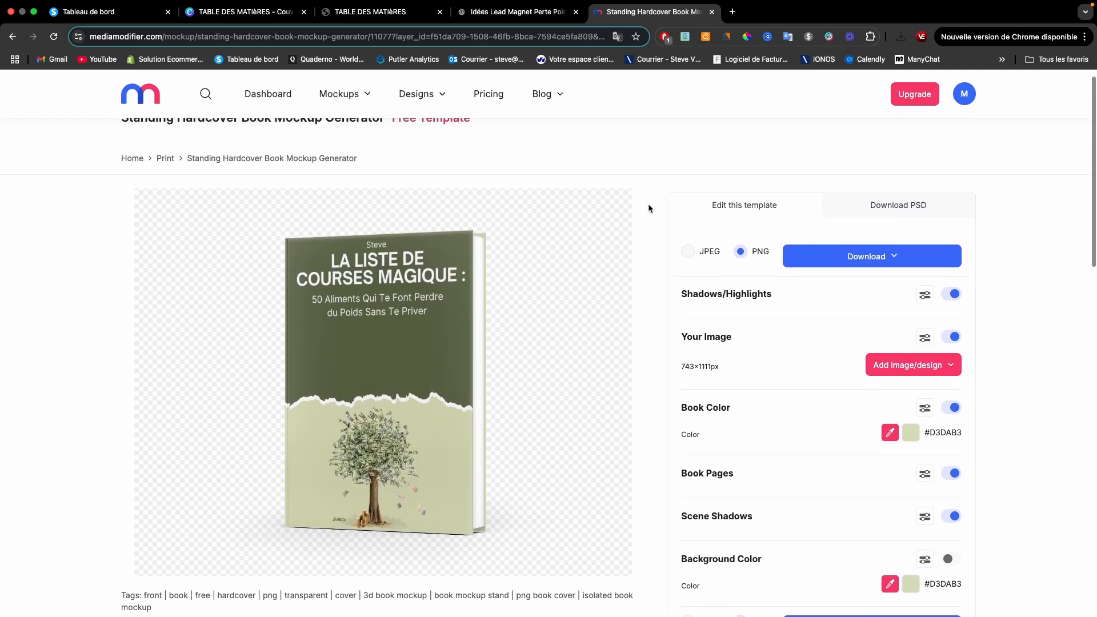
# - Toggle the mockup's #D3DAB3 background color on and back off to compare it with the transparent background
pyautogui.scroll(-2, 649, 205)
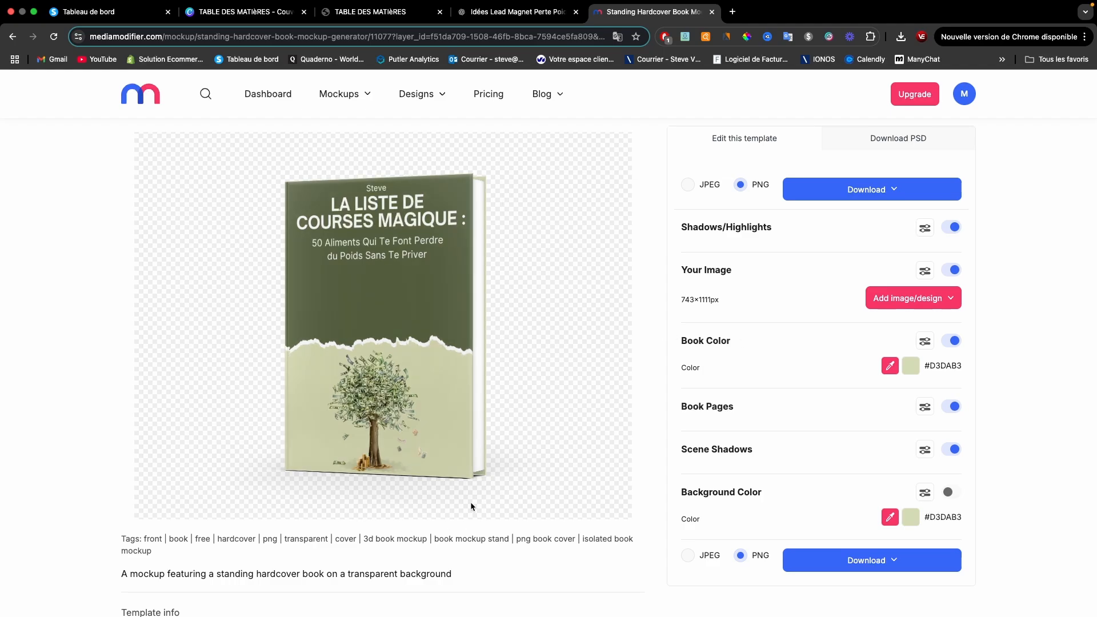
pyautogui.scroll(-2, 577, 482)
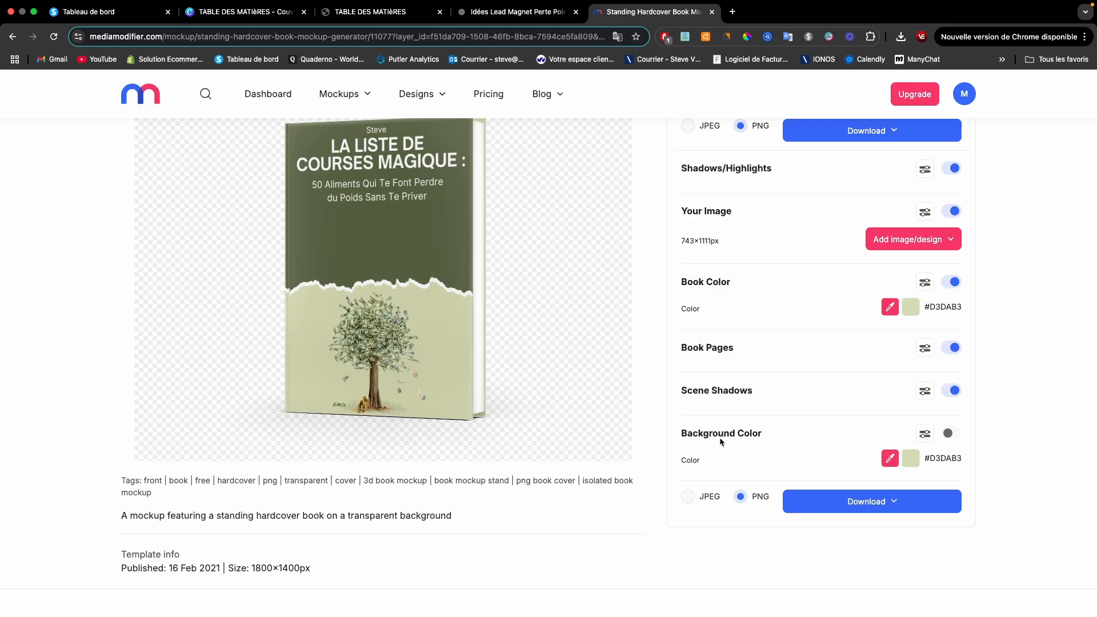
pyautogui.click(952, 434)
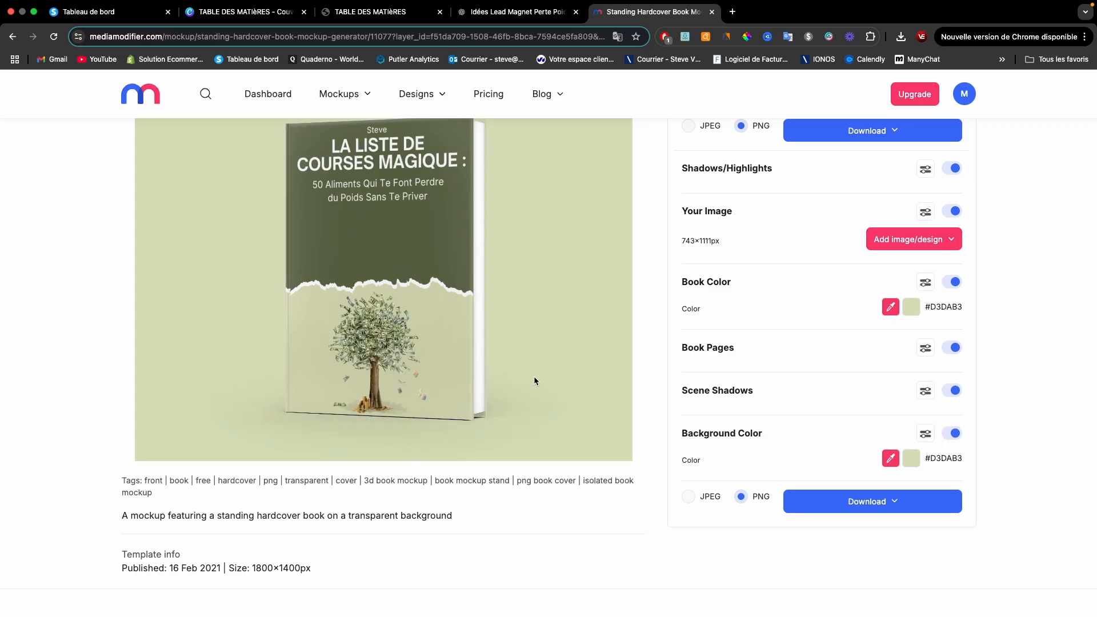
pyautogui.scroll(1, 479, 369)
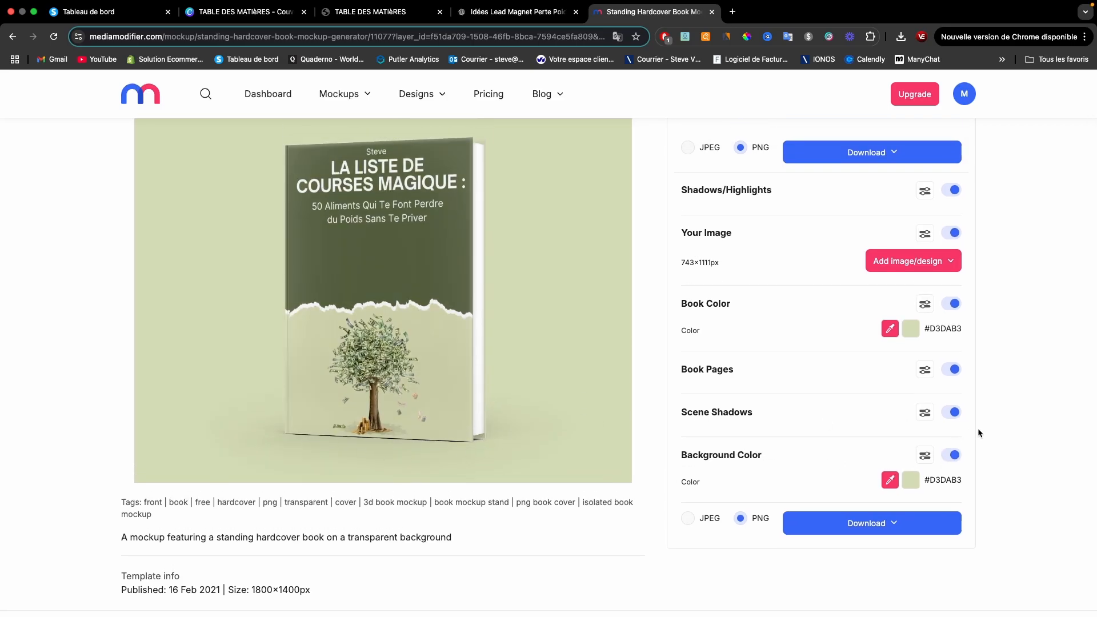
pyautogui.click(949, 458)
pyautogui.scroll(2, 990, 438)
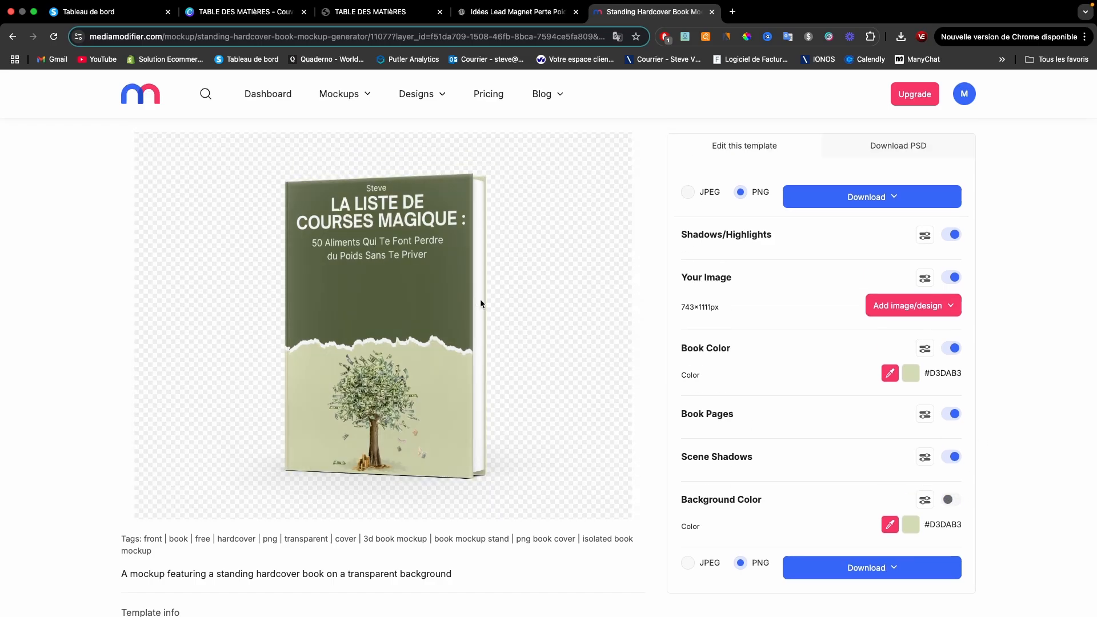
# - Download the Standing Hardcover Book mockup as a PNG image with a transparent background
pyautogui.scroll(-3, 848, 377)
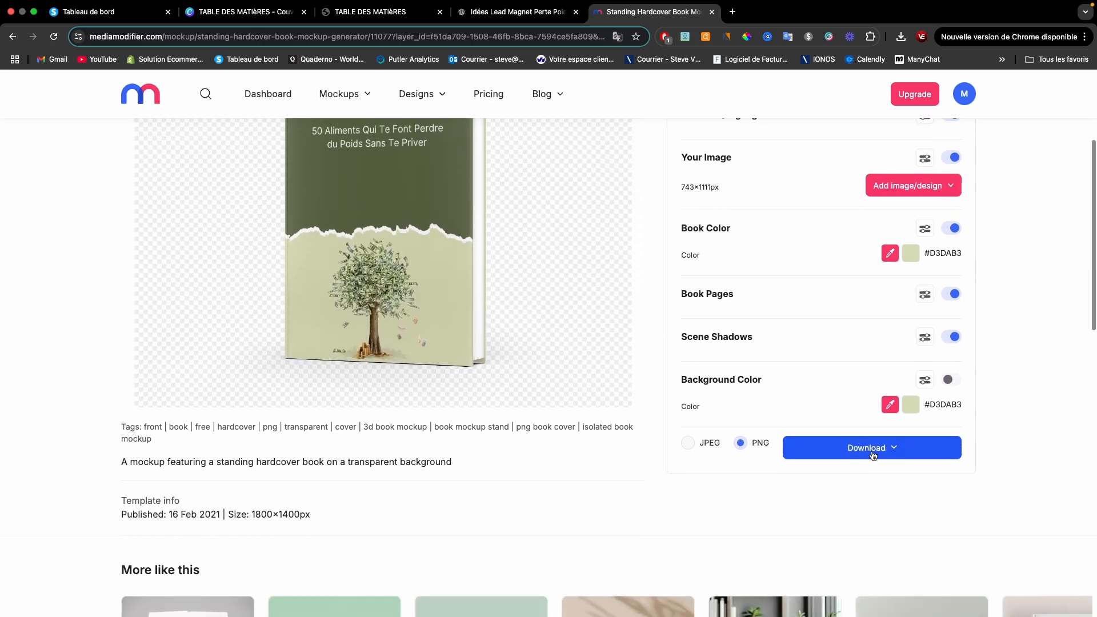
pyautogui.click(864, 440)
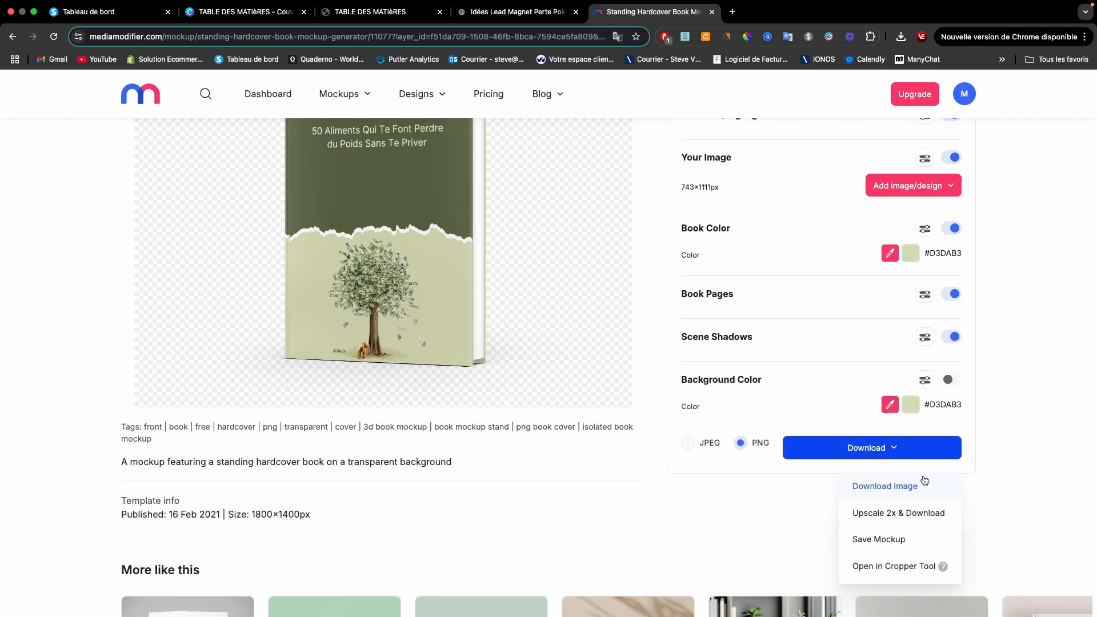
pyautogui.click(905, 491)
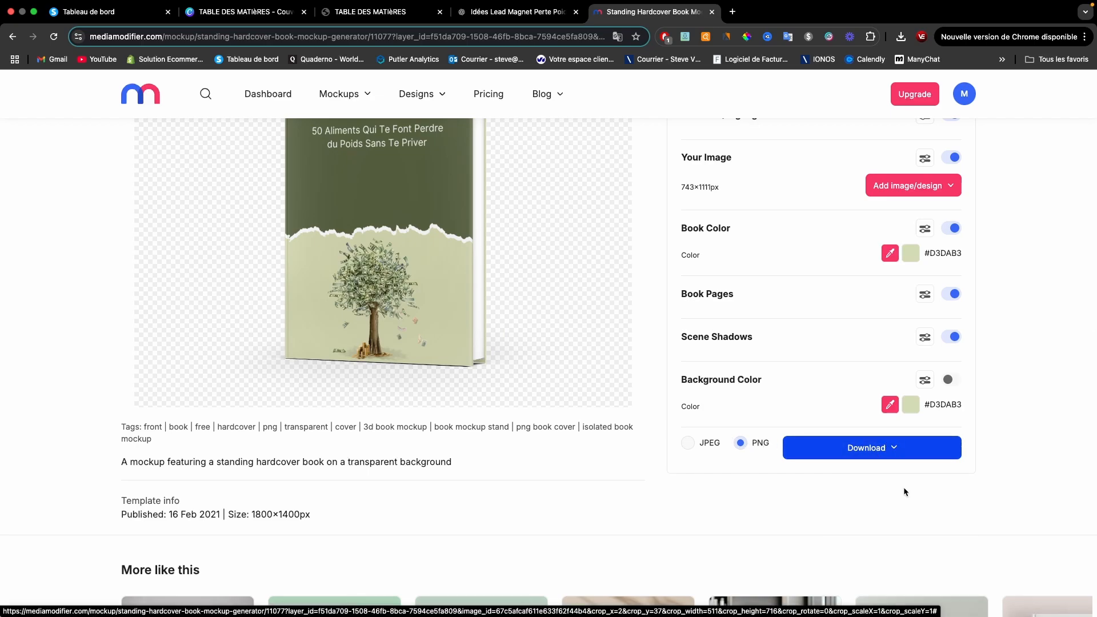
pyautogui.scroll(3, 663, 379)
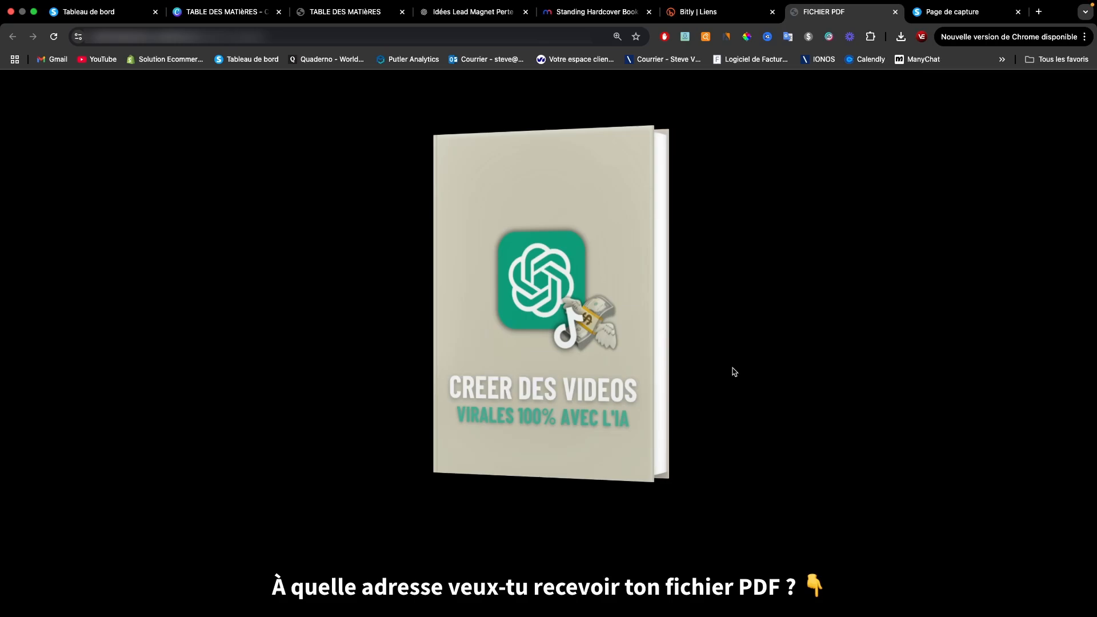
# - Look over the FICHIER PDF example page, from its book mockup to the e-mail form and bonus text
pyautogui.scroll(-1, 712, 383)
pyautogui.scroll(1, 712, 383)
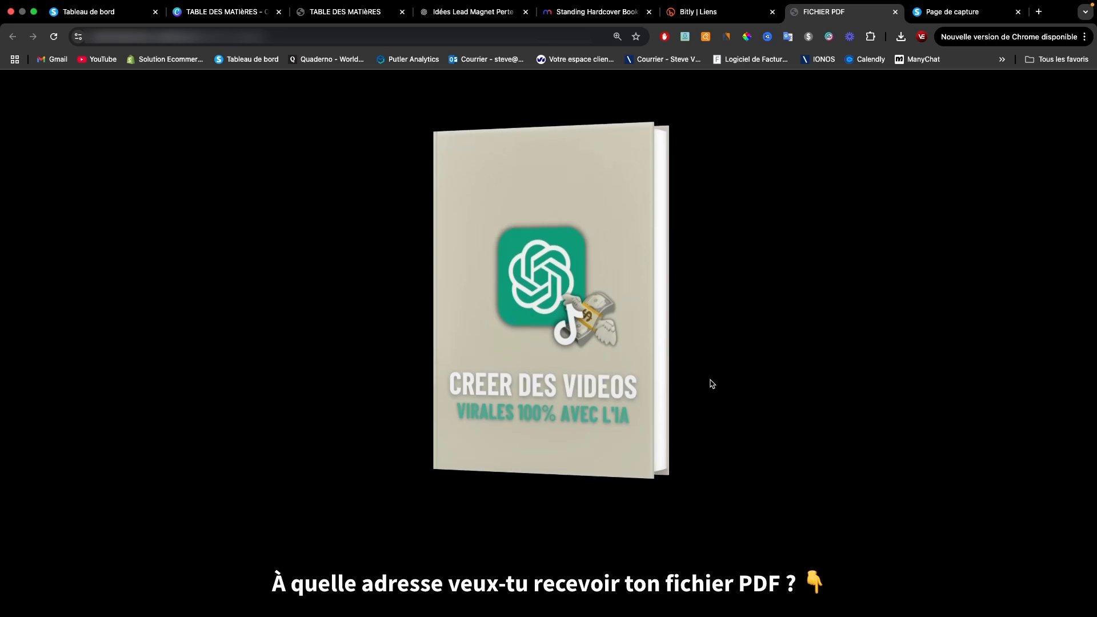
pyautogui.scroll(-3, 712, 384)
pyautogui.scroll(3, 712, 384)
pyautogui.scroll(-6, 712, 383)
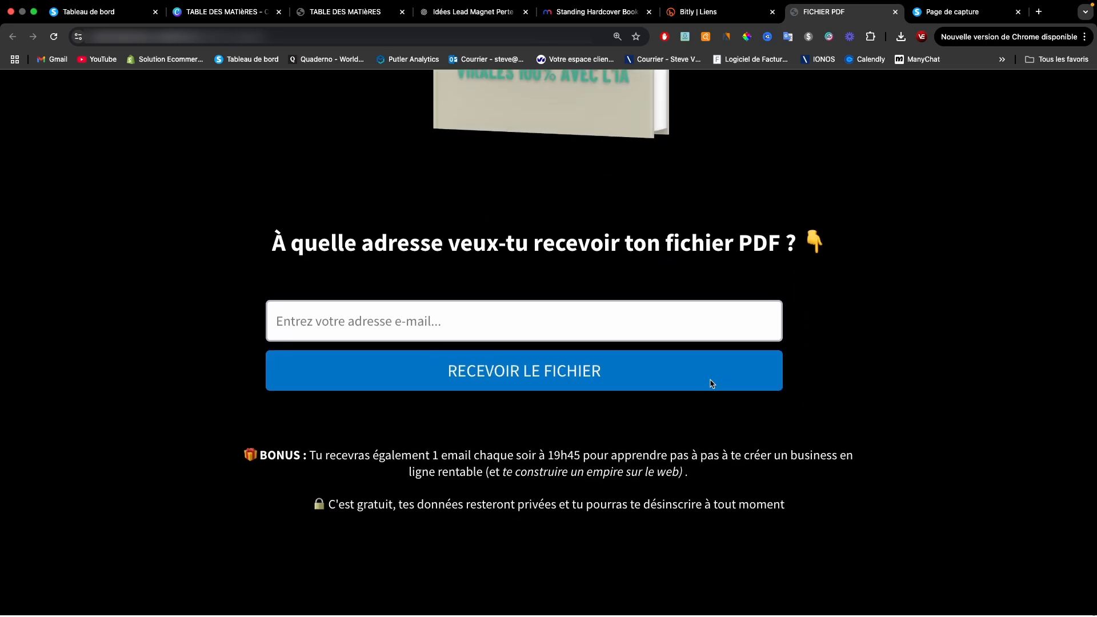
# - Switch to the Page de capture example and inspect it with DevTools to examine its mobile layout on an iPhone 14 Pro Max
pyautogui.click(950, 11)
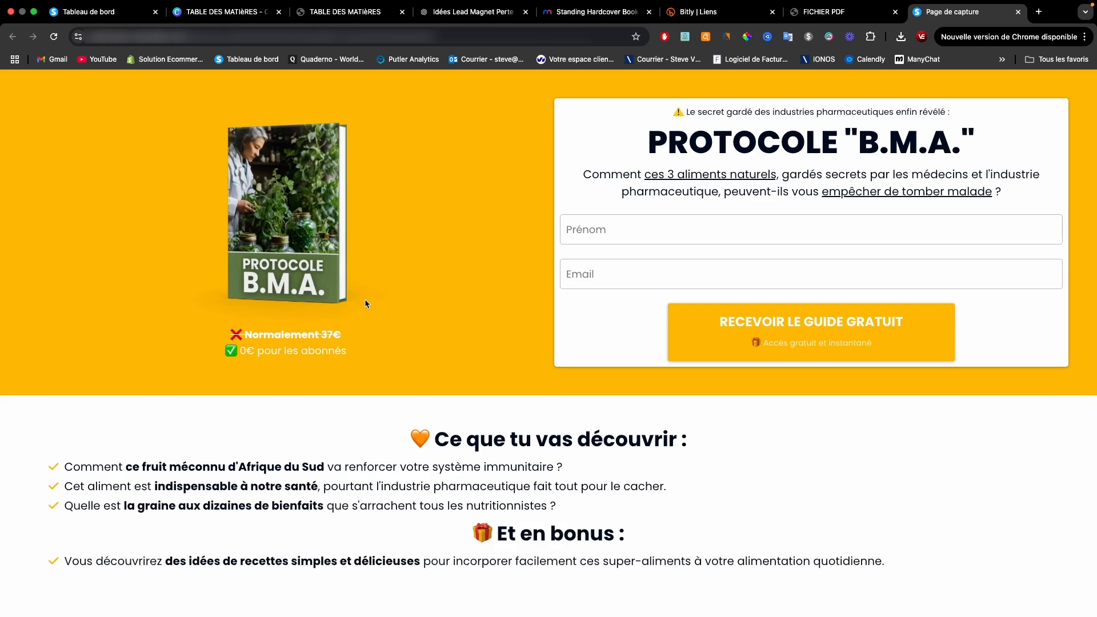
pyautogui.rightClick(478, 340)
pyautogui.click(454, 341)
pyautogui.rightClick(459, 348)
pyautogui.click(524, 565)
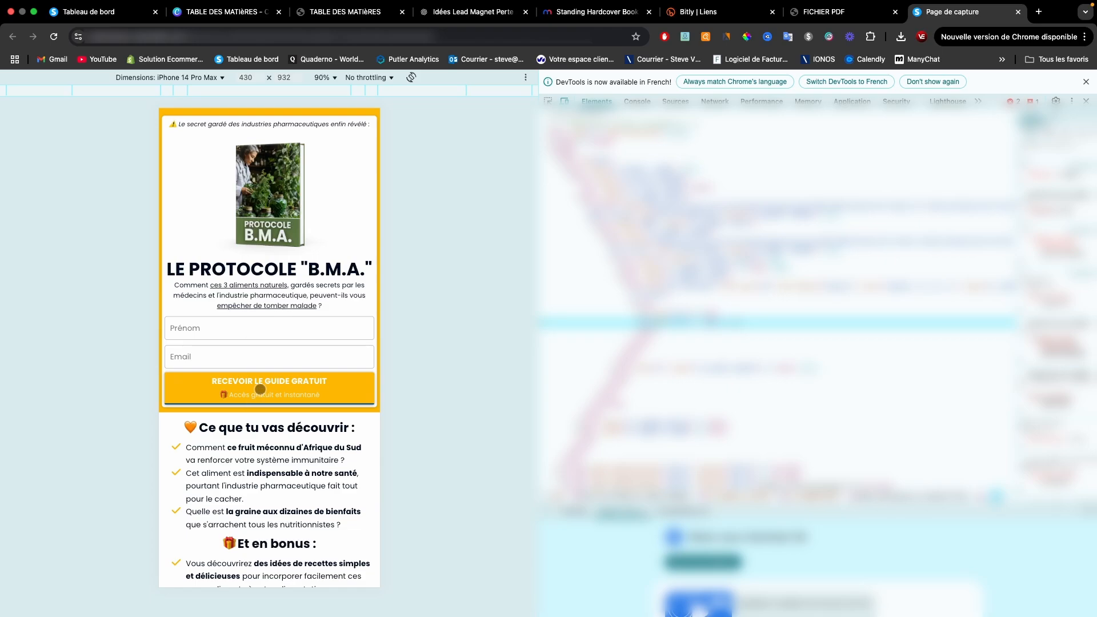
pyautogui.scroll(-2, 260, 389)
pyautogui.scroll(2, 261, 393)
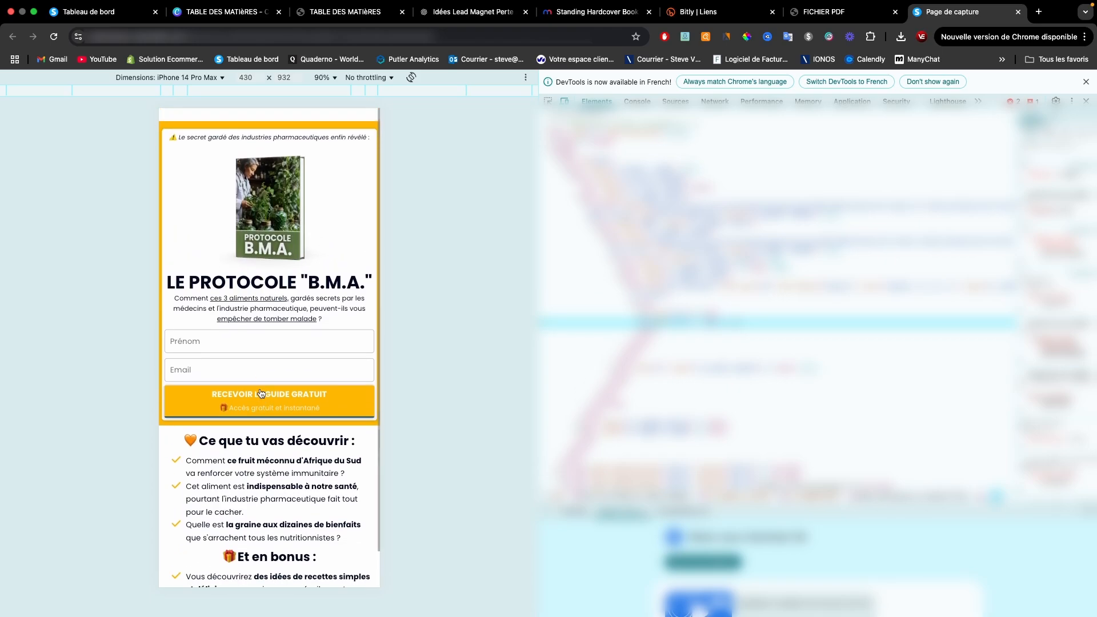